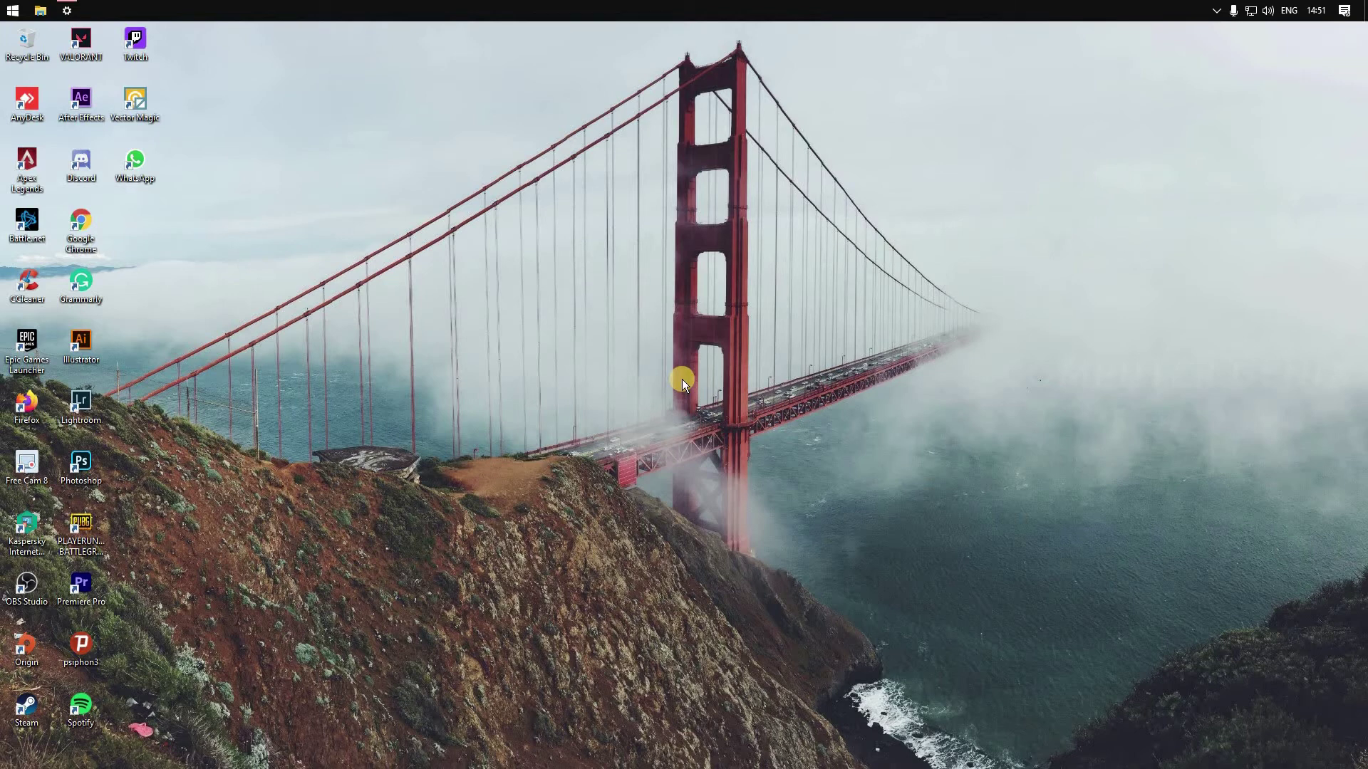
Step: Check for Windows updates in the Settings window, and close Settings once the check has finished
click(67, 10)
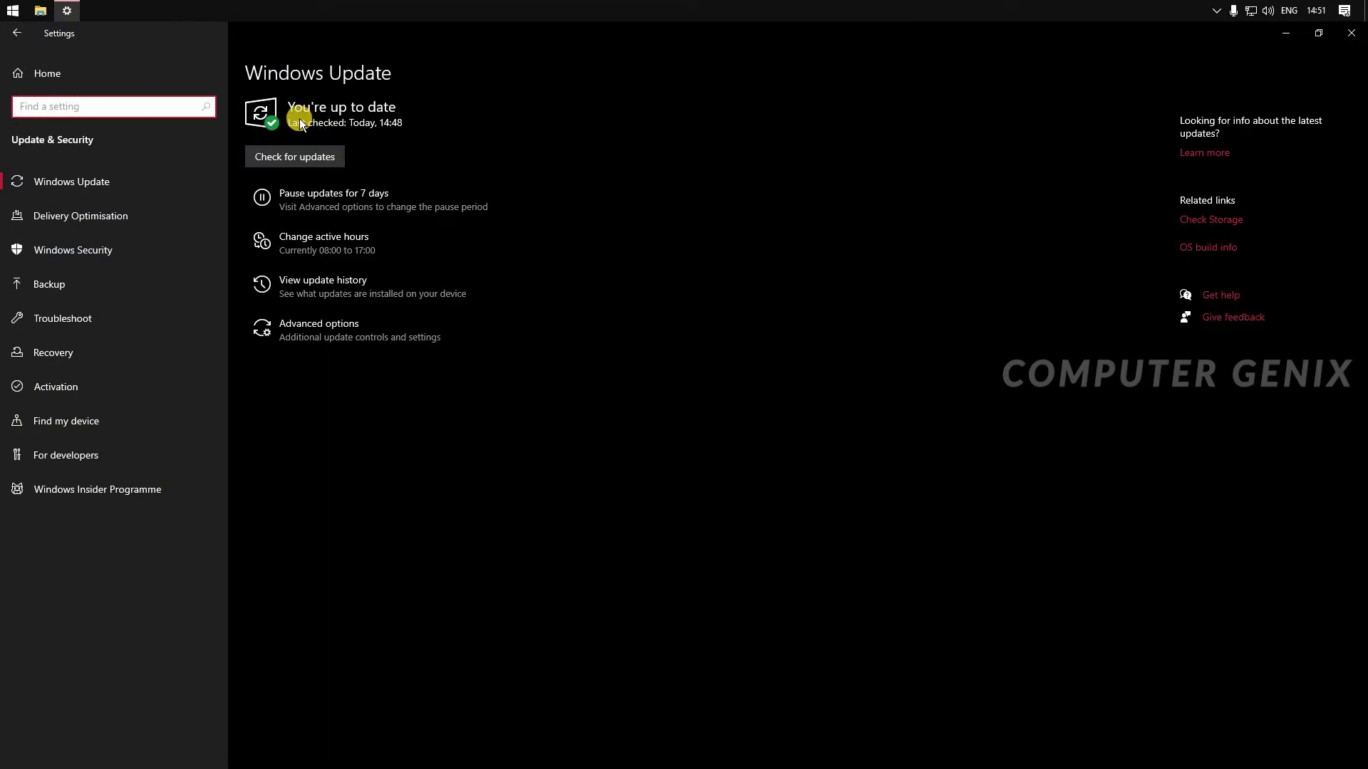
click(332, 163)
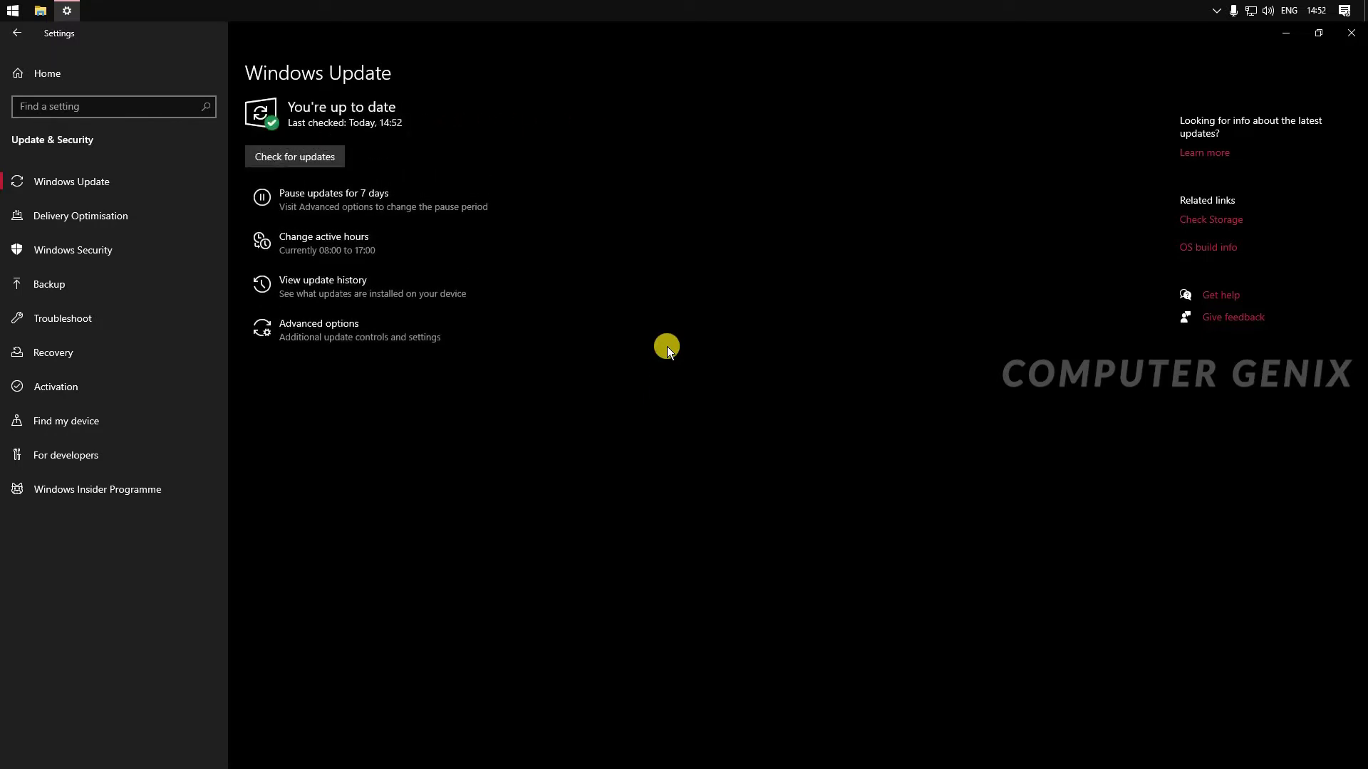
click(1351, 33)
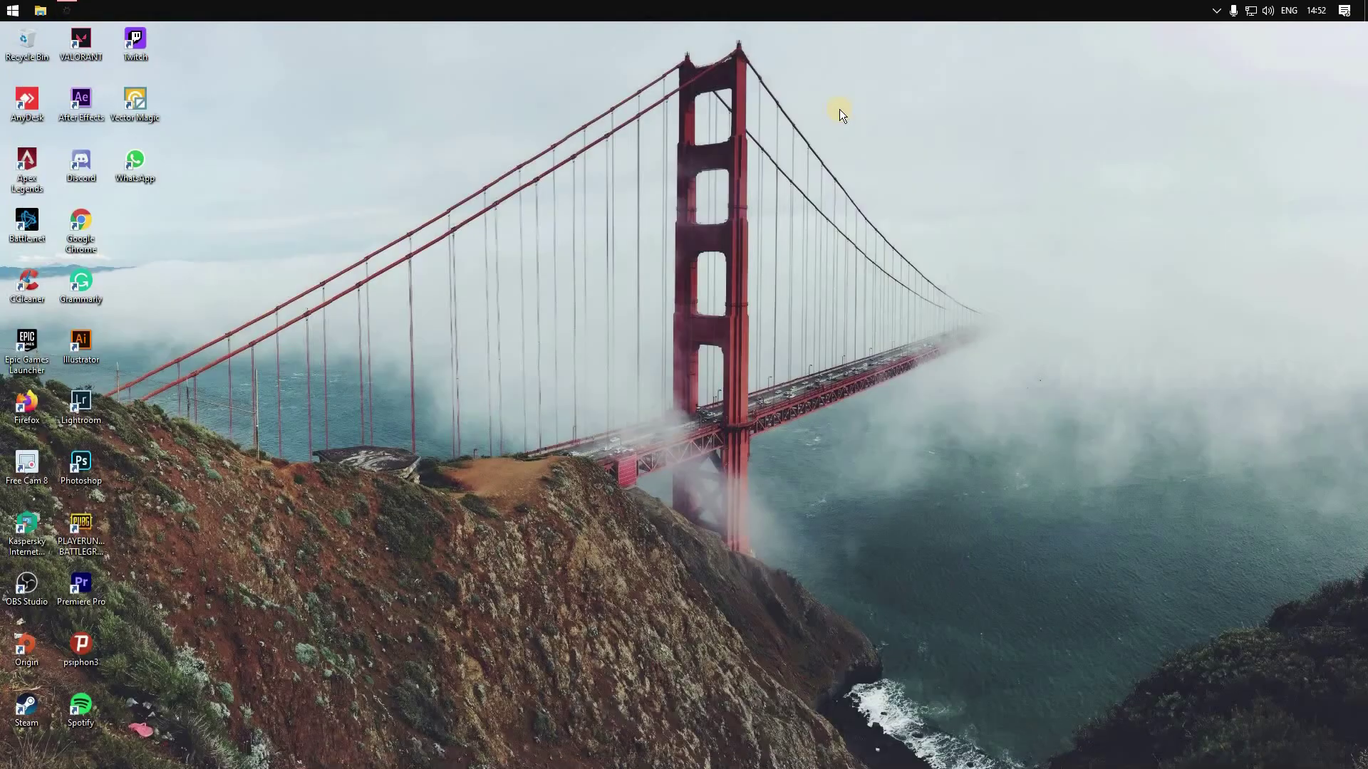
Step: Find the Choose a power plan page and activate the Ultimate Performance plan, checking the additional plans
click(10, 7)
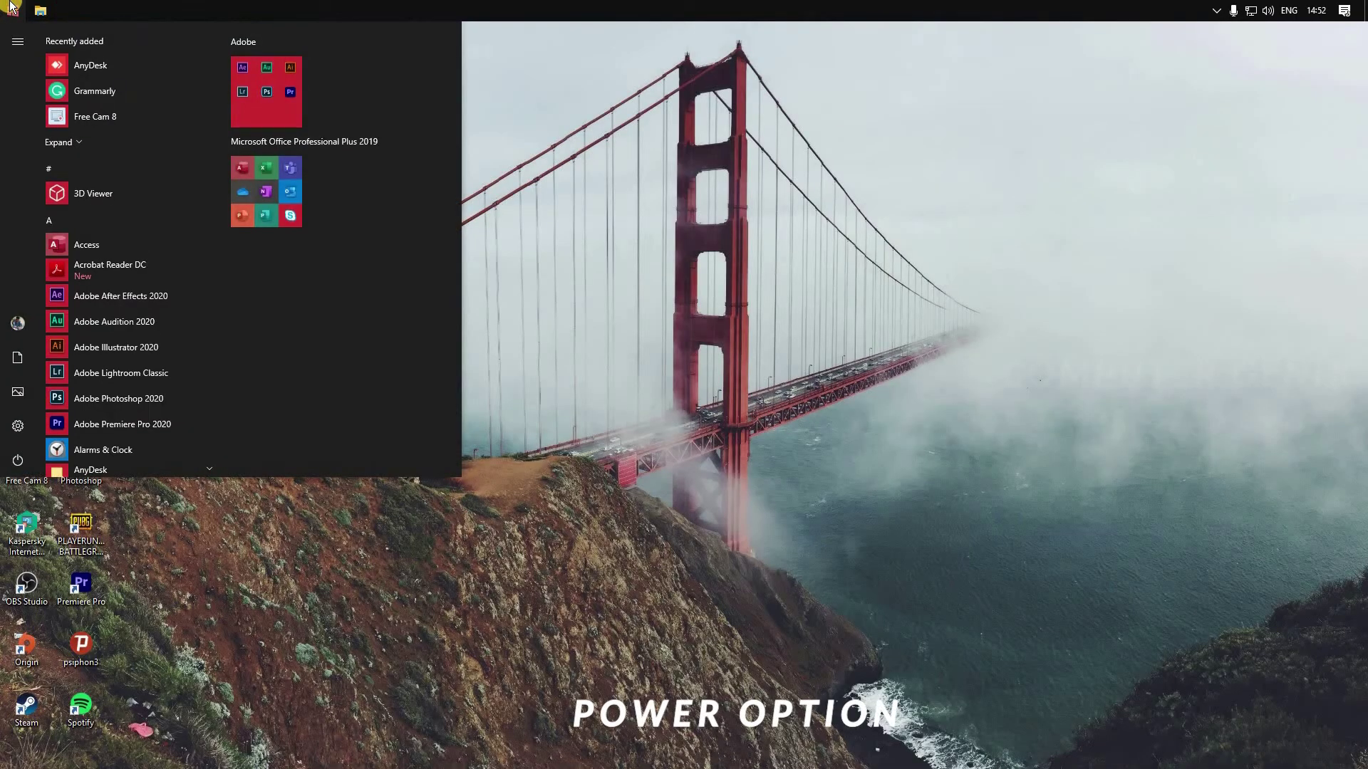
text(chose)
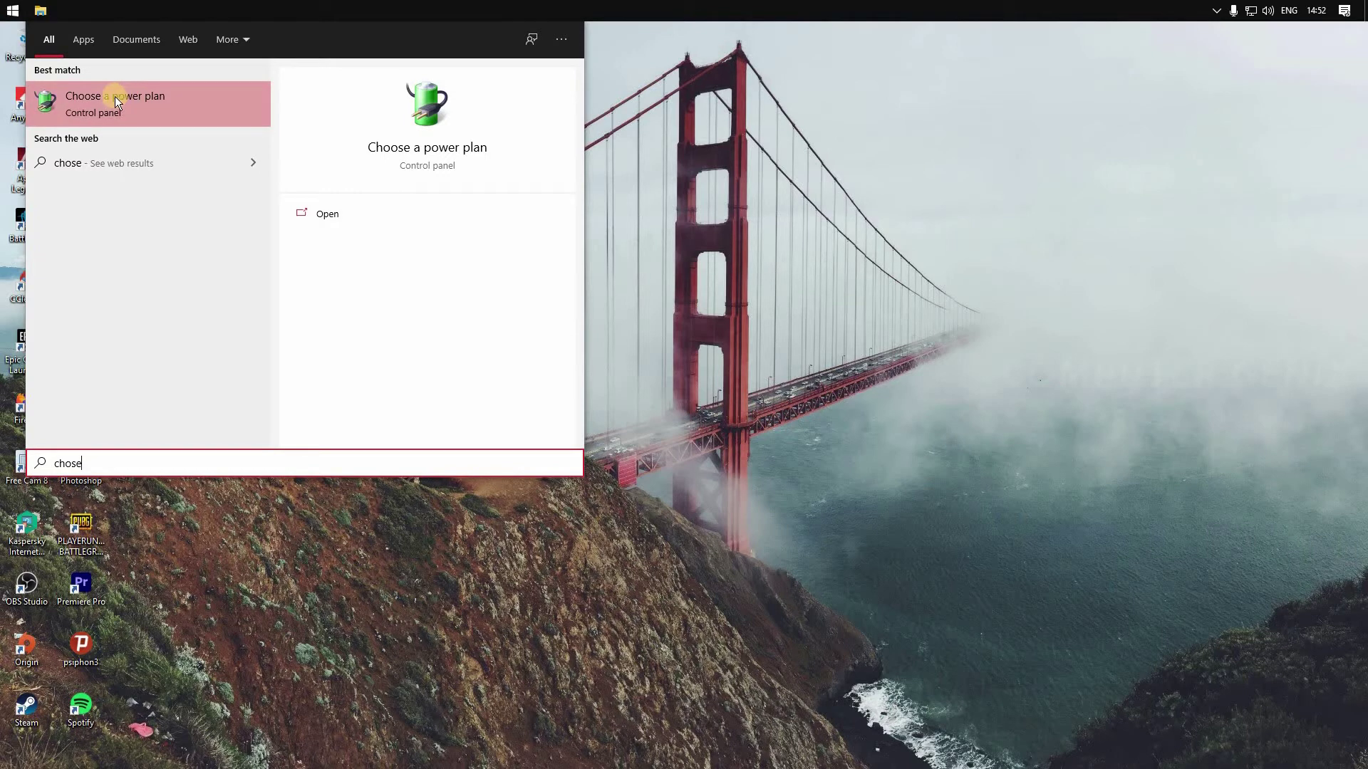
click(115, 96)
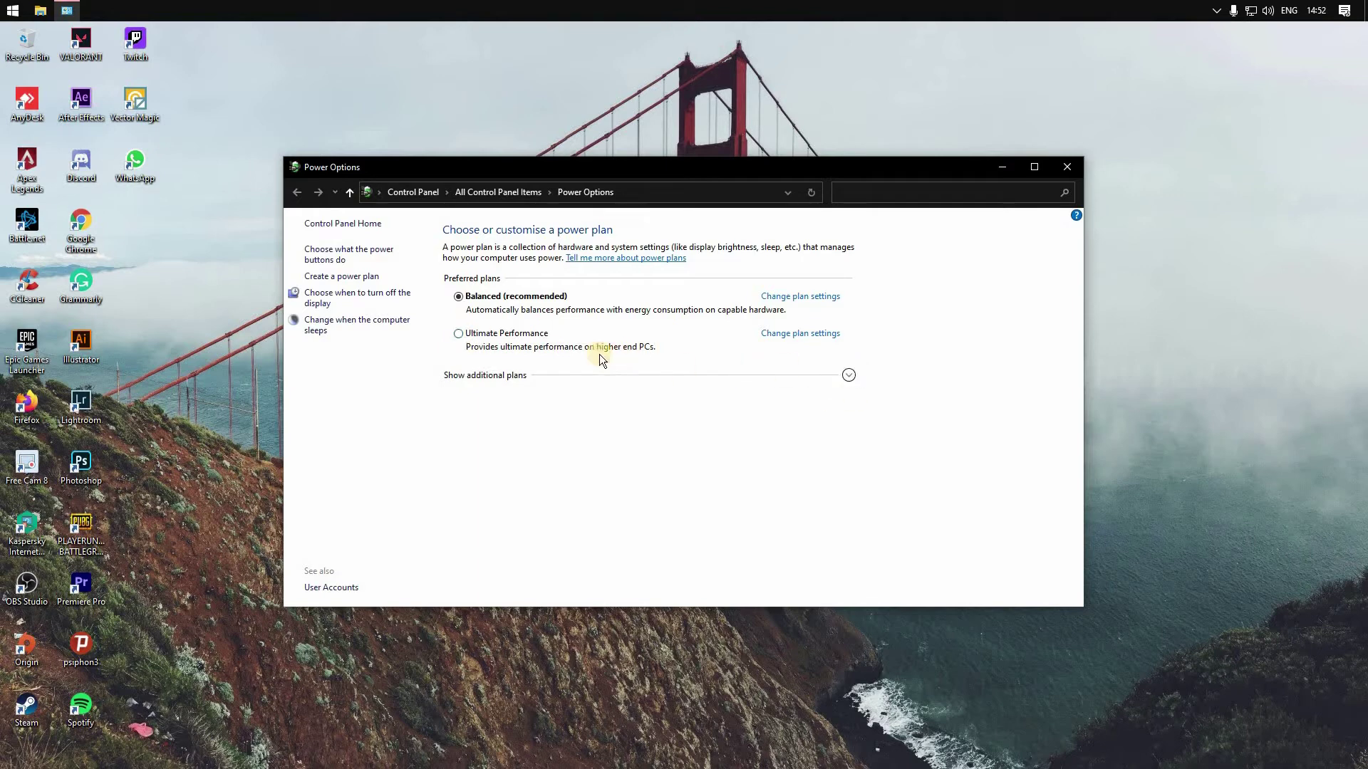
click(461, 336)
click(461, 334)
click(847, 376)
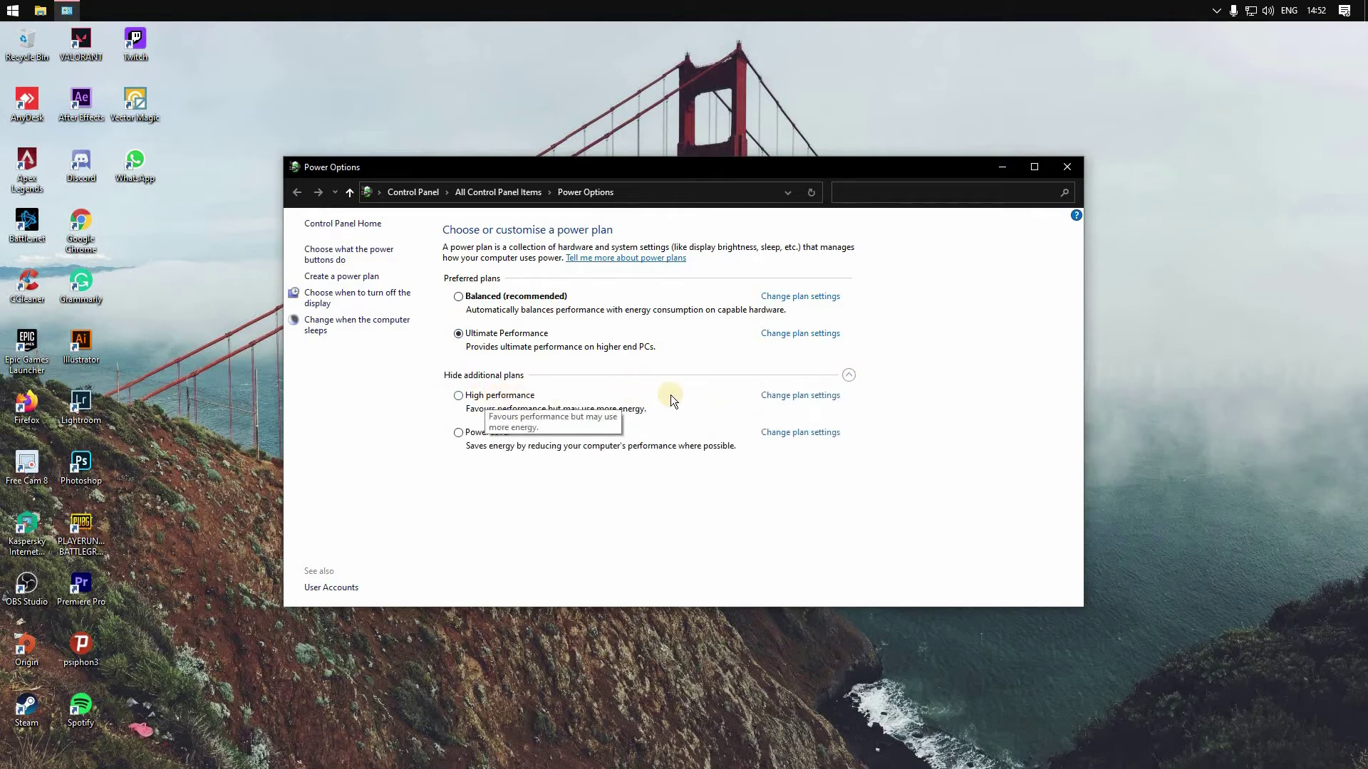
click(848, 375)
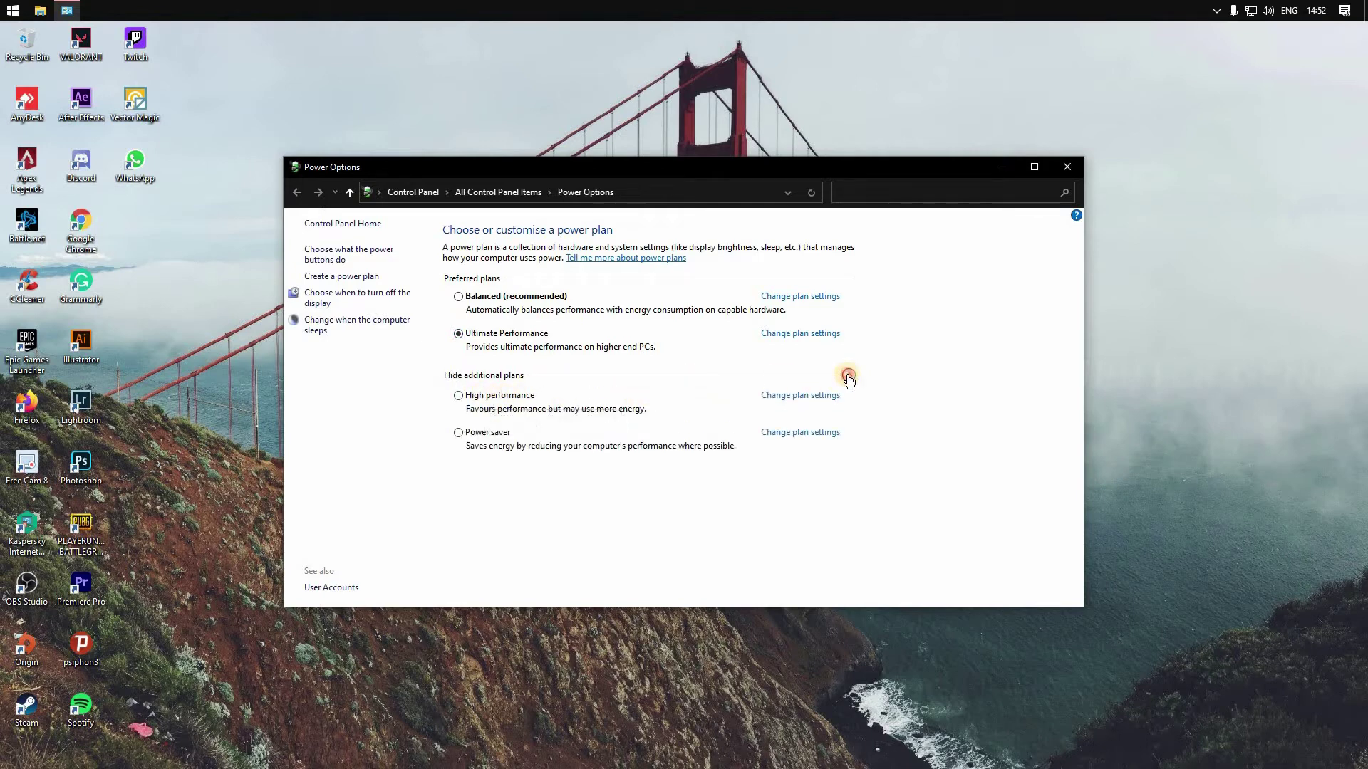
Step: Open the advanced power settings of the Ultimate Performance plan and select the hard disk turn-off minutes
click(814, 333)
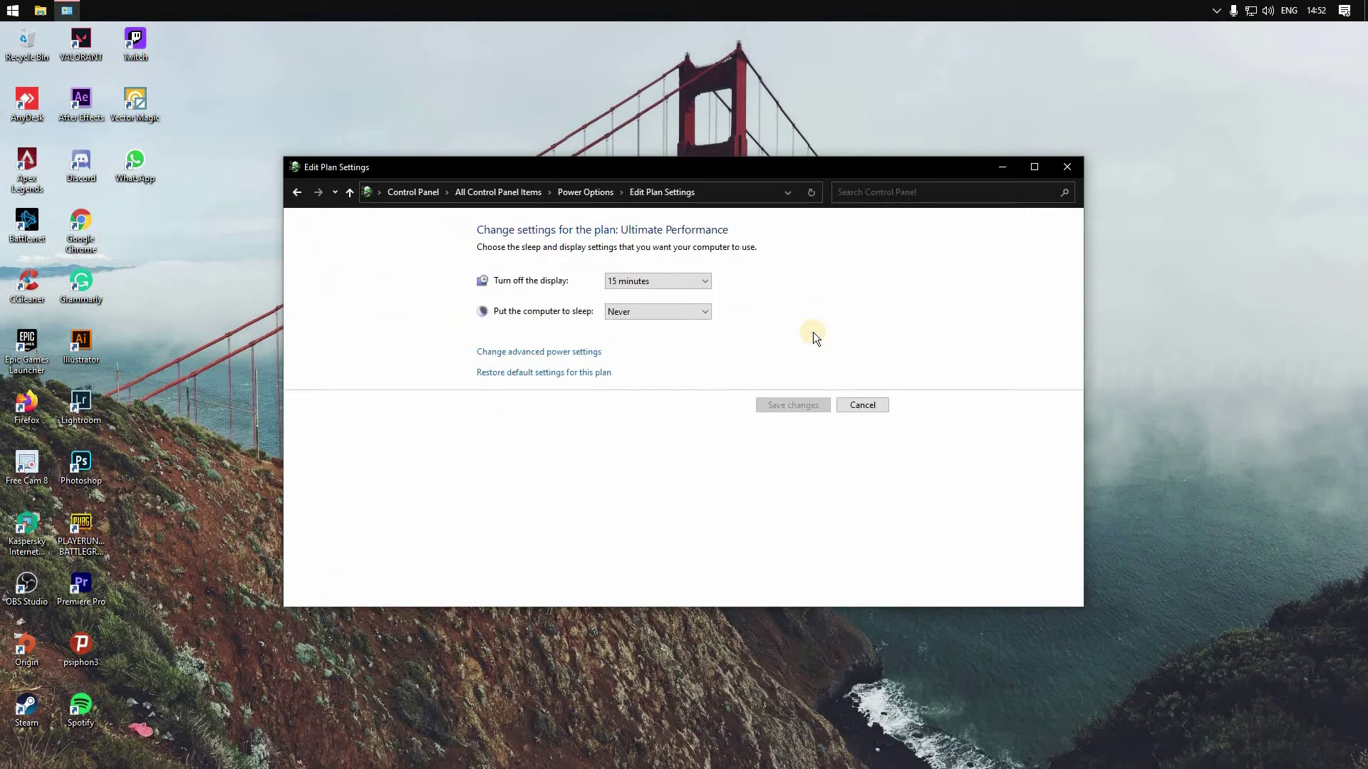
click(554, 354)
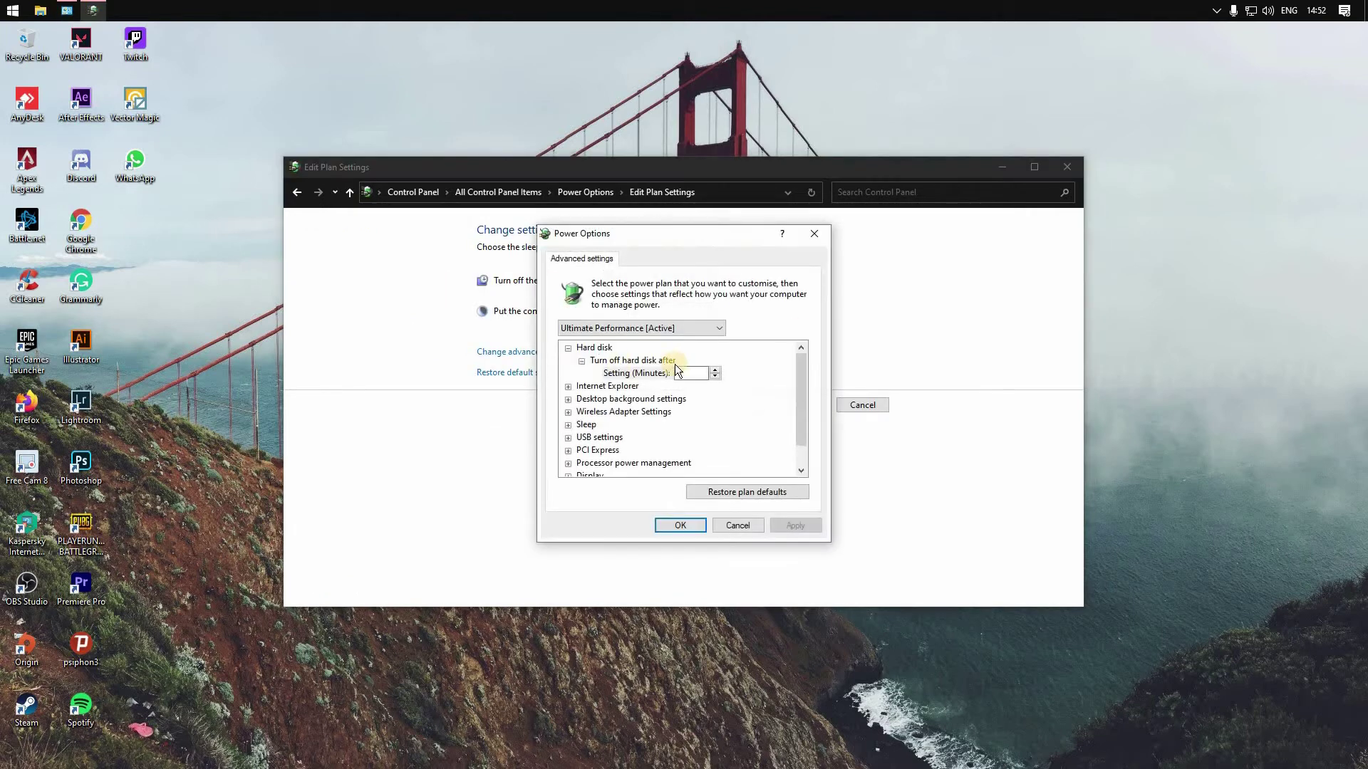
click(696, 372)
drag(670, 373, 708, 372)
scroll(605, 410, down, 1)
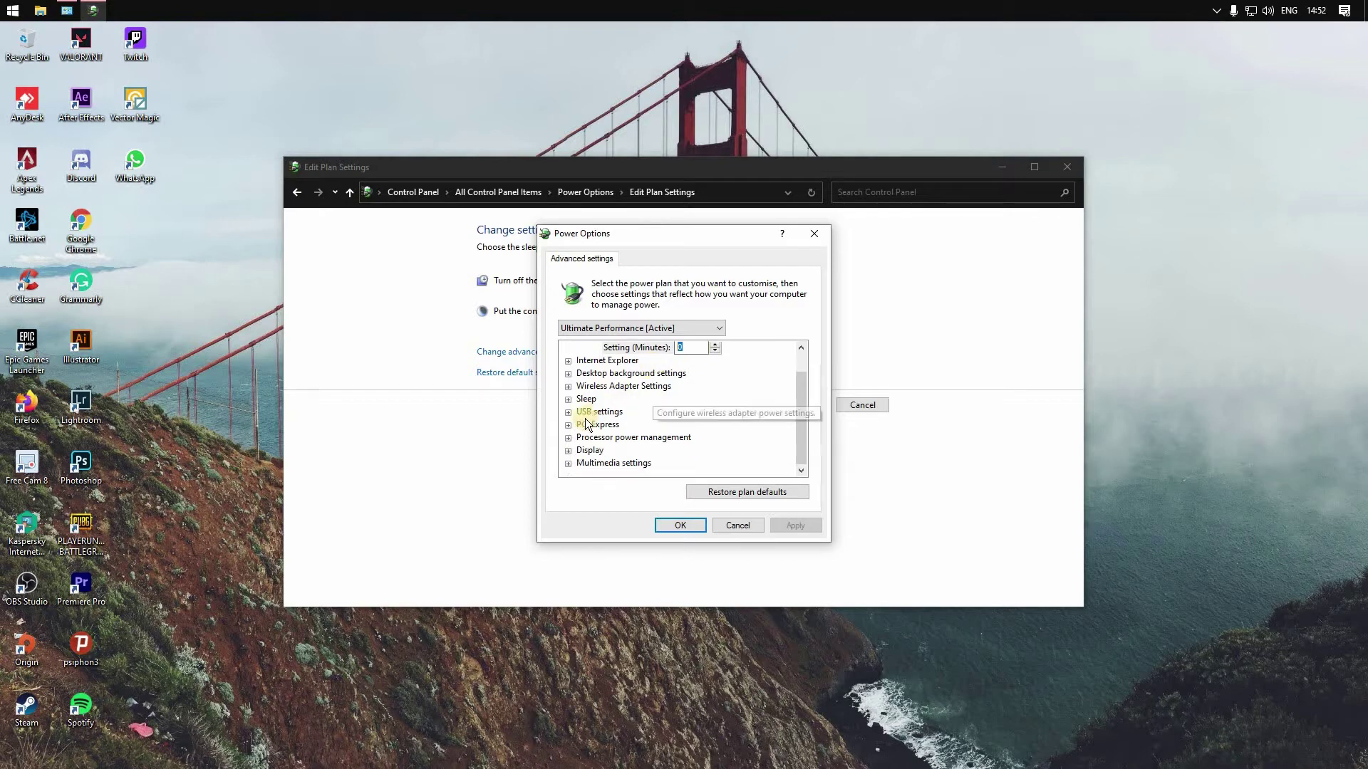
Step: Set the minimum processor state to 0% under processor power management, check the maximum processor state, and accept the changes
click(568, 437)
double_click(657, 438)
click(652, 450)
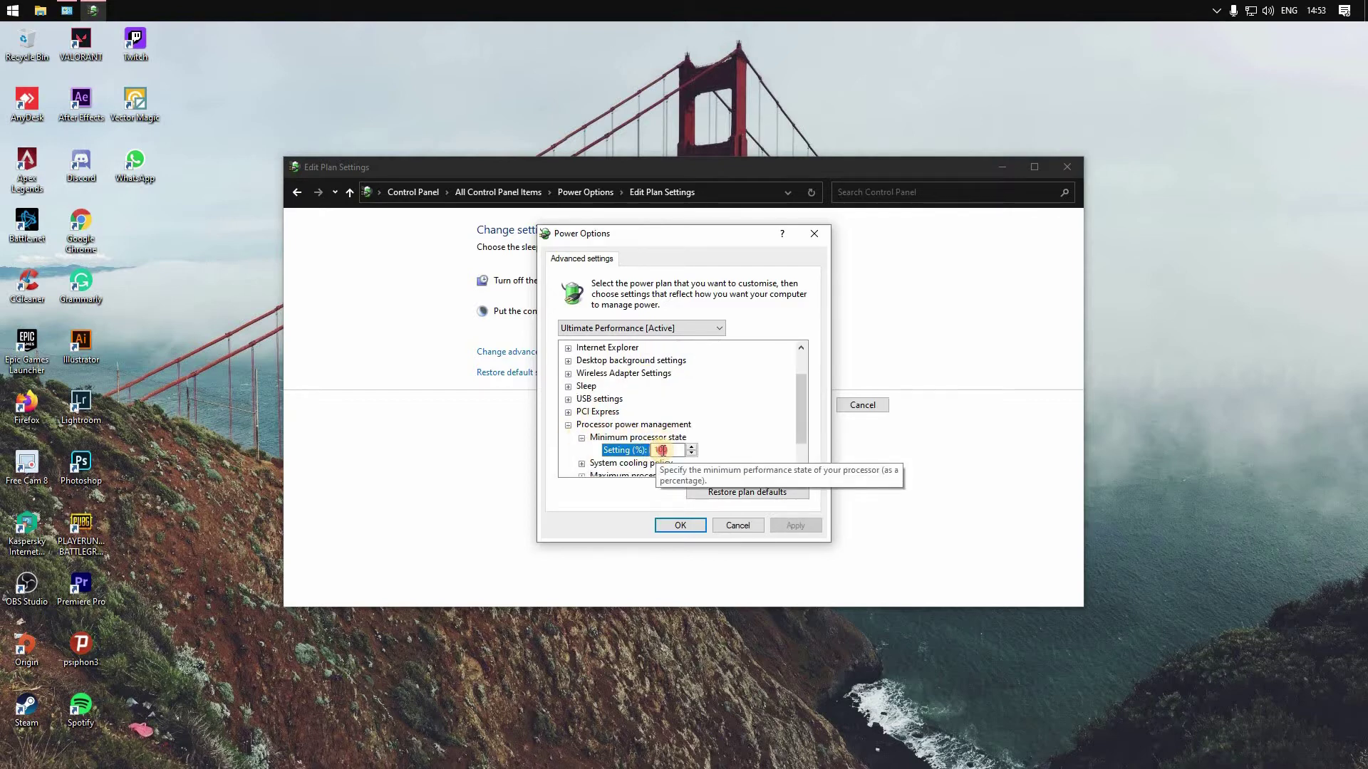
text(0)
scroll(581, 445, down, 1)
click(582, 437)
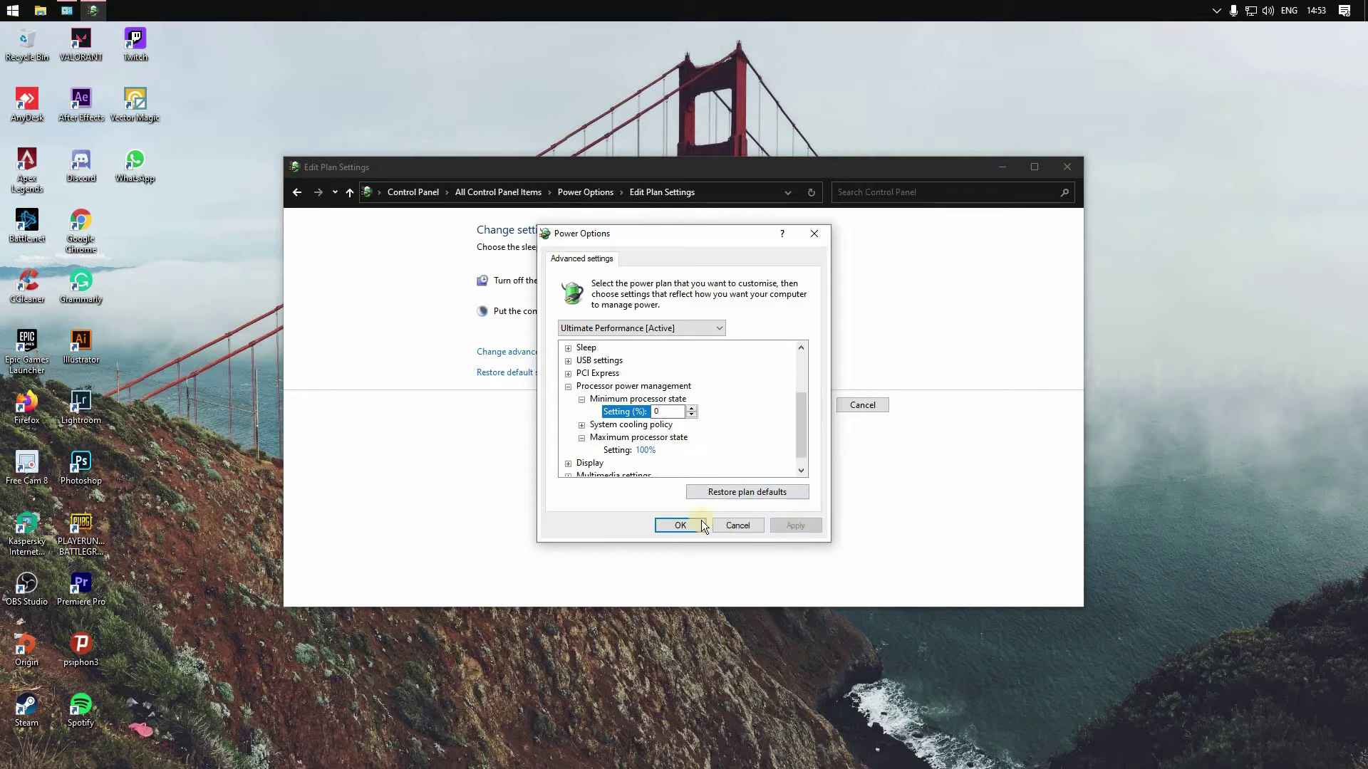
click(681, 525)
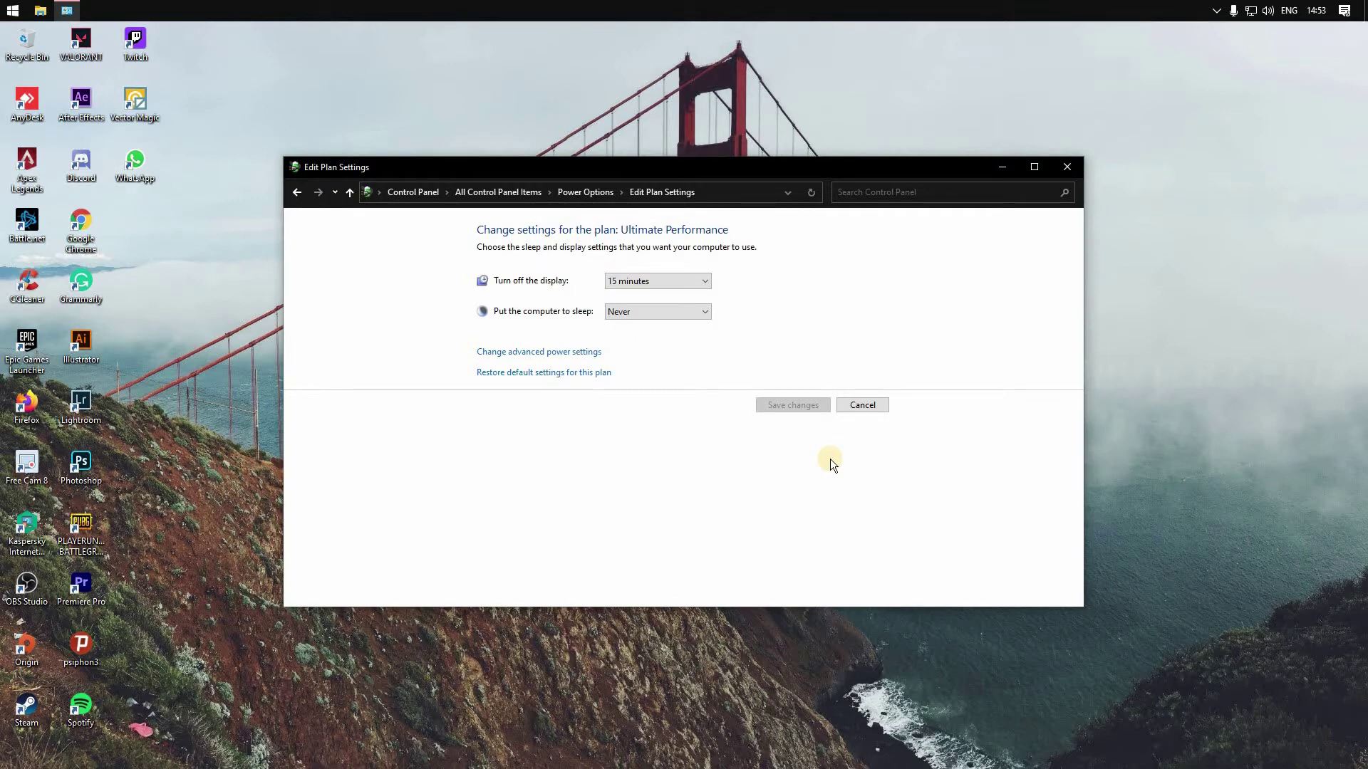
click(1068, 167)
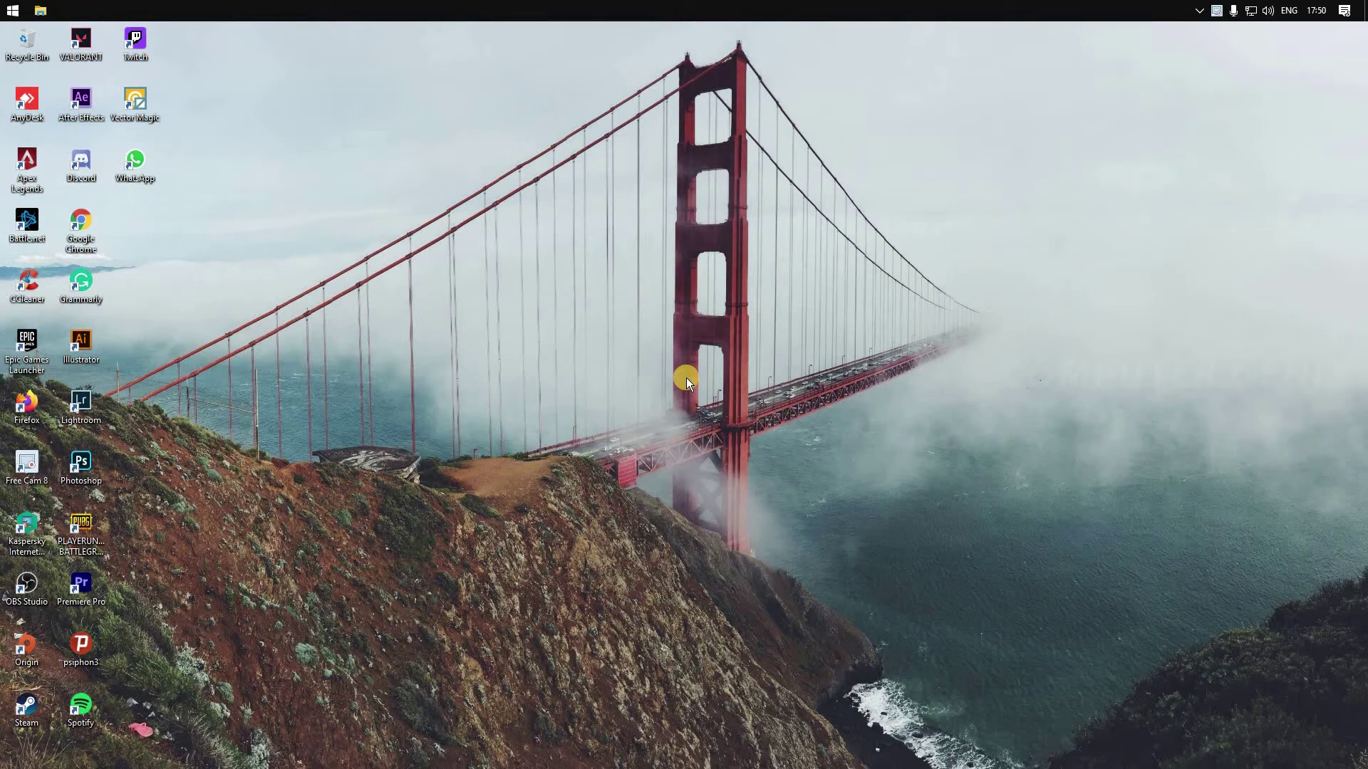
Step: Review the General, Speech, Inking & typing personalisation, and Diagnostics & feedback pages in the Windows Privacy settings
click(13, 10)
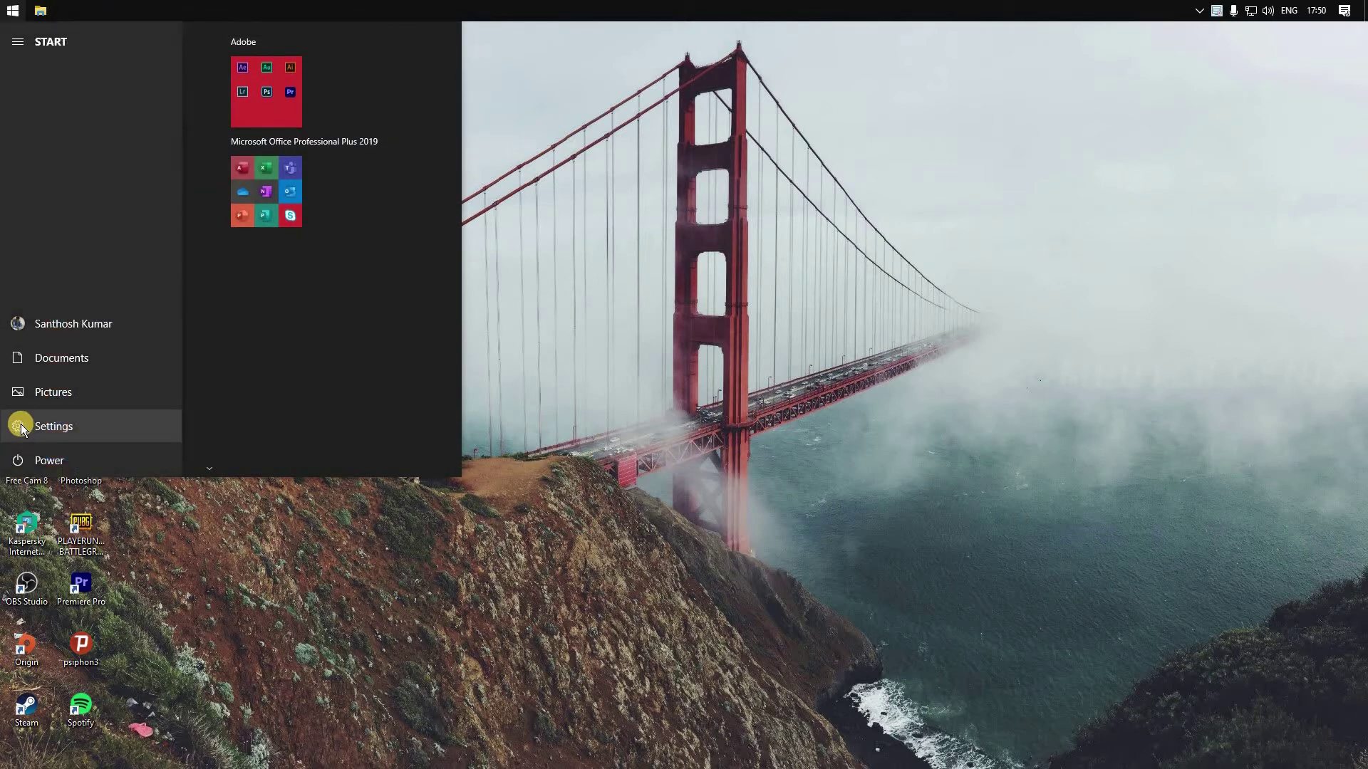
click(21, 427)
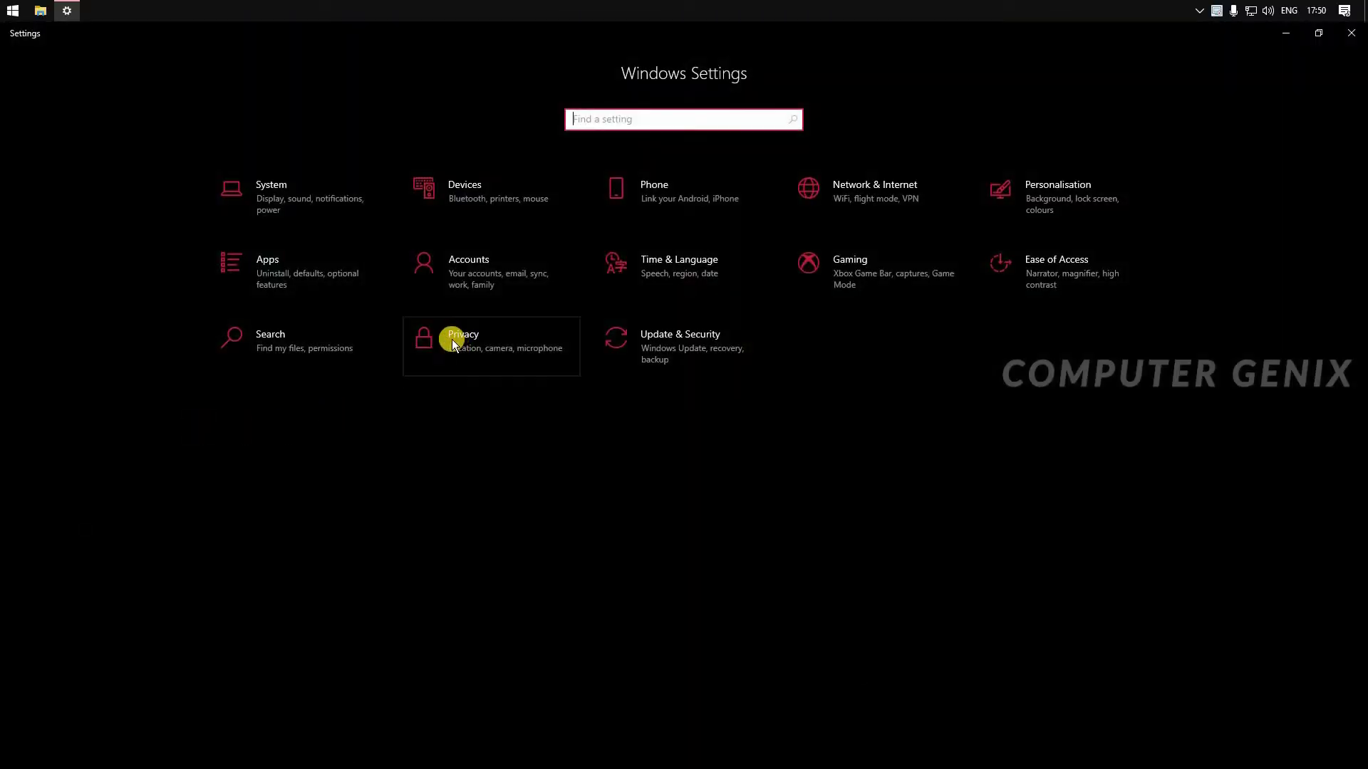
click(464, 359)
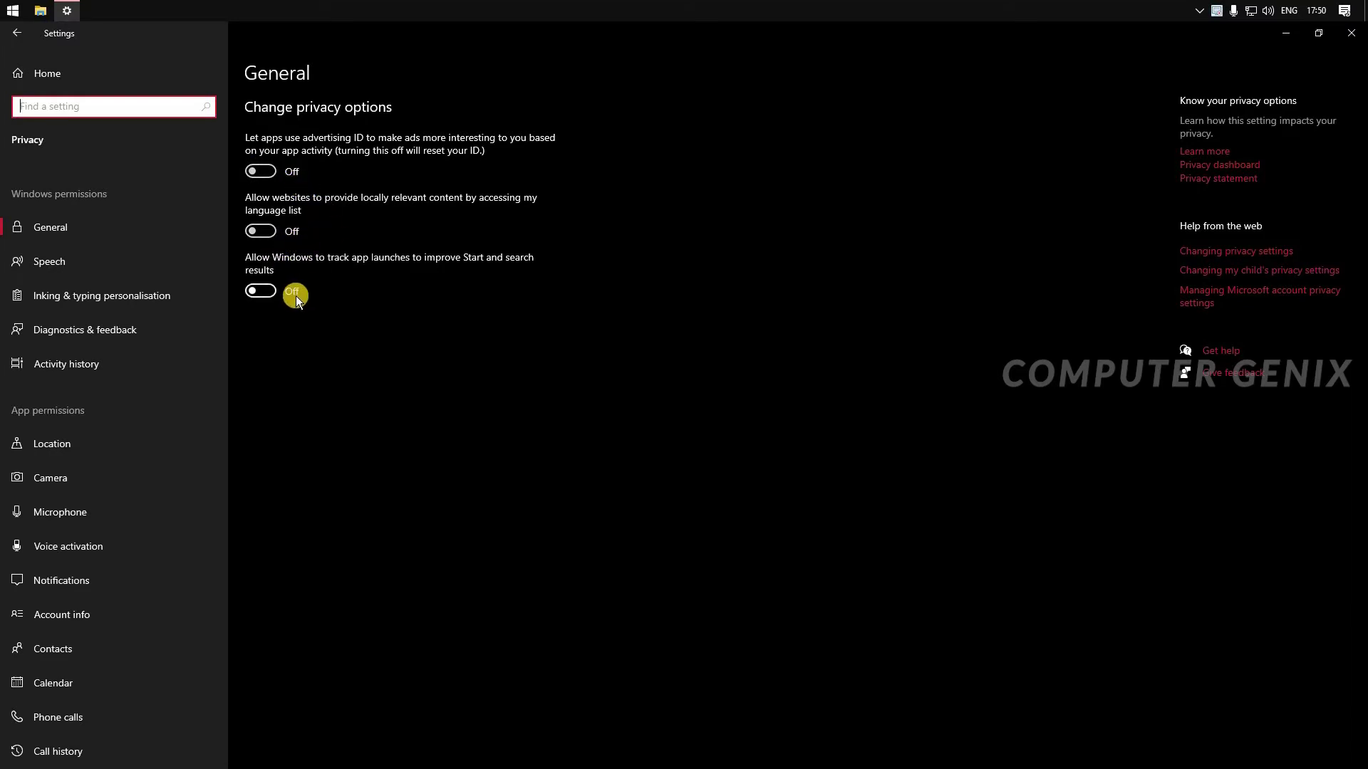
click(106, 262)
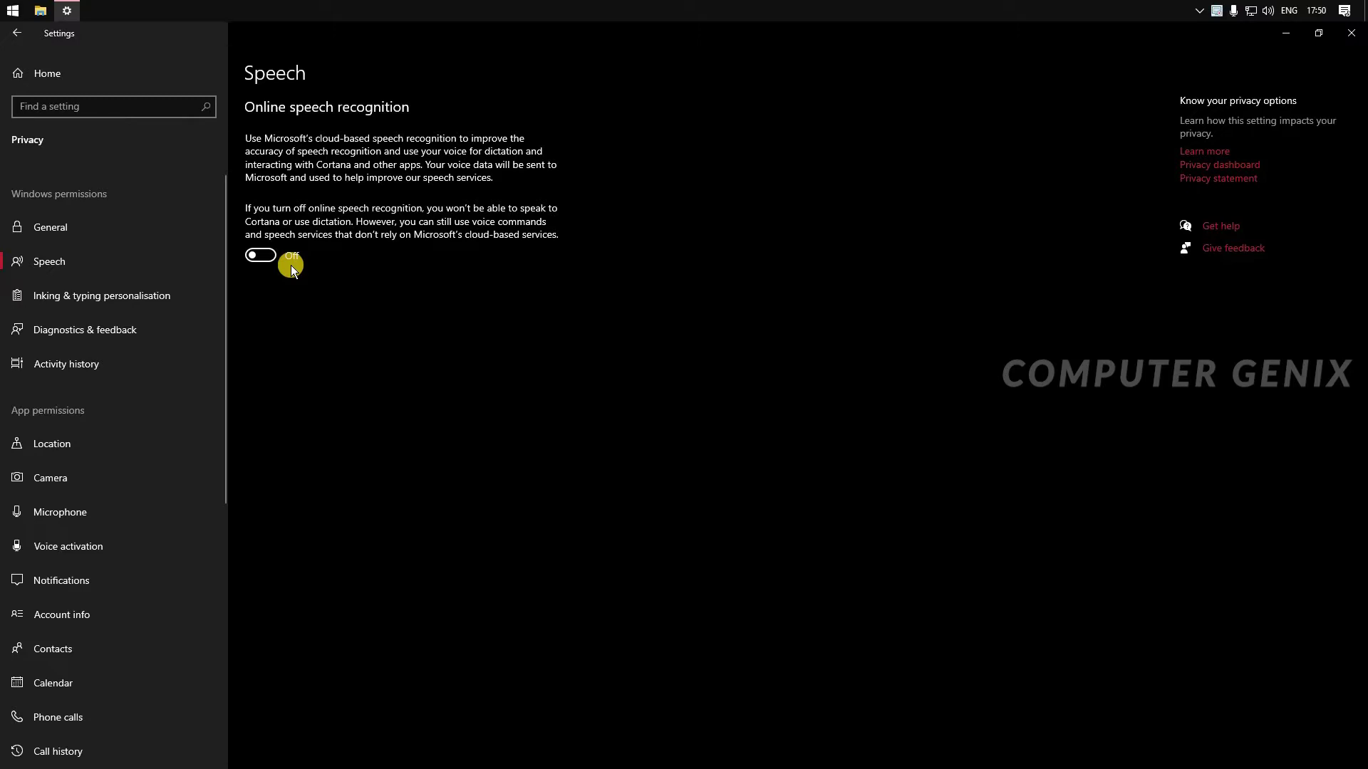
click(135, 293)
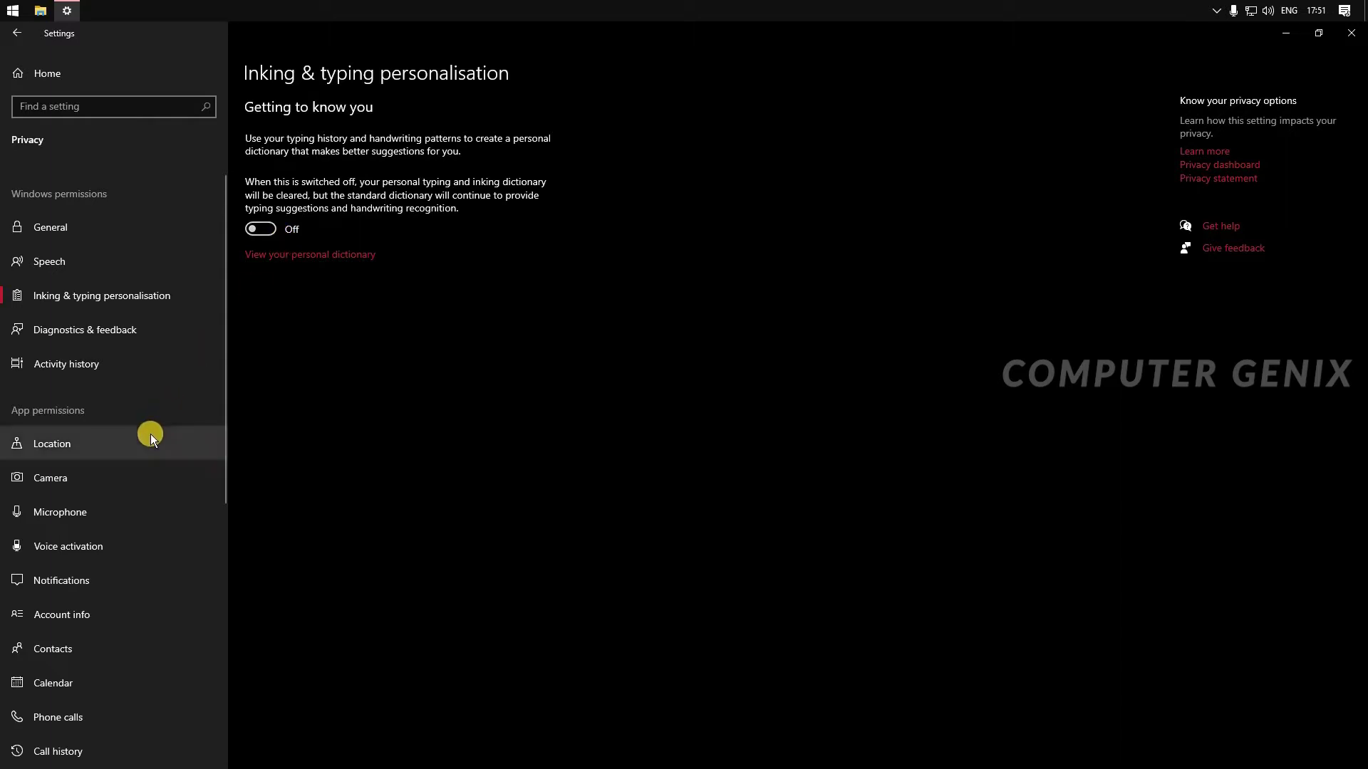
click(147, 334)
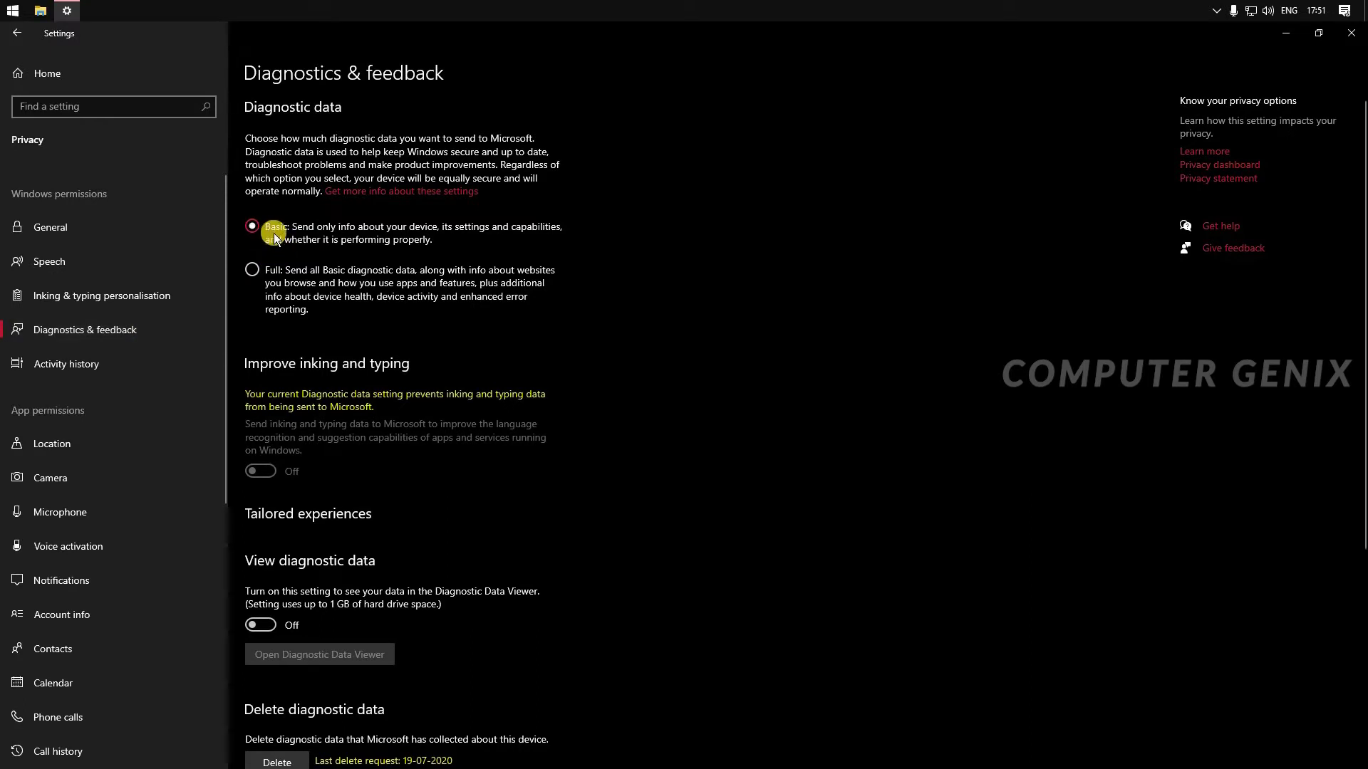
Step: Check the location access switch for this device on the Location privacy page
click(114, 451)
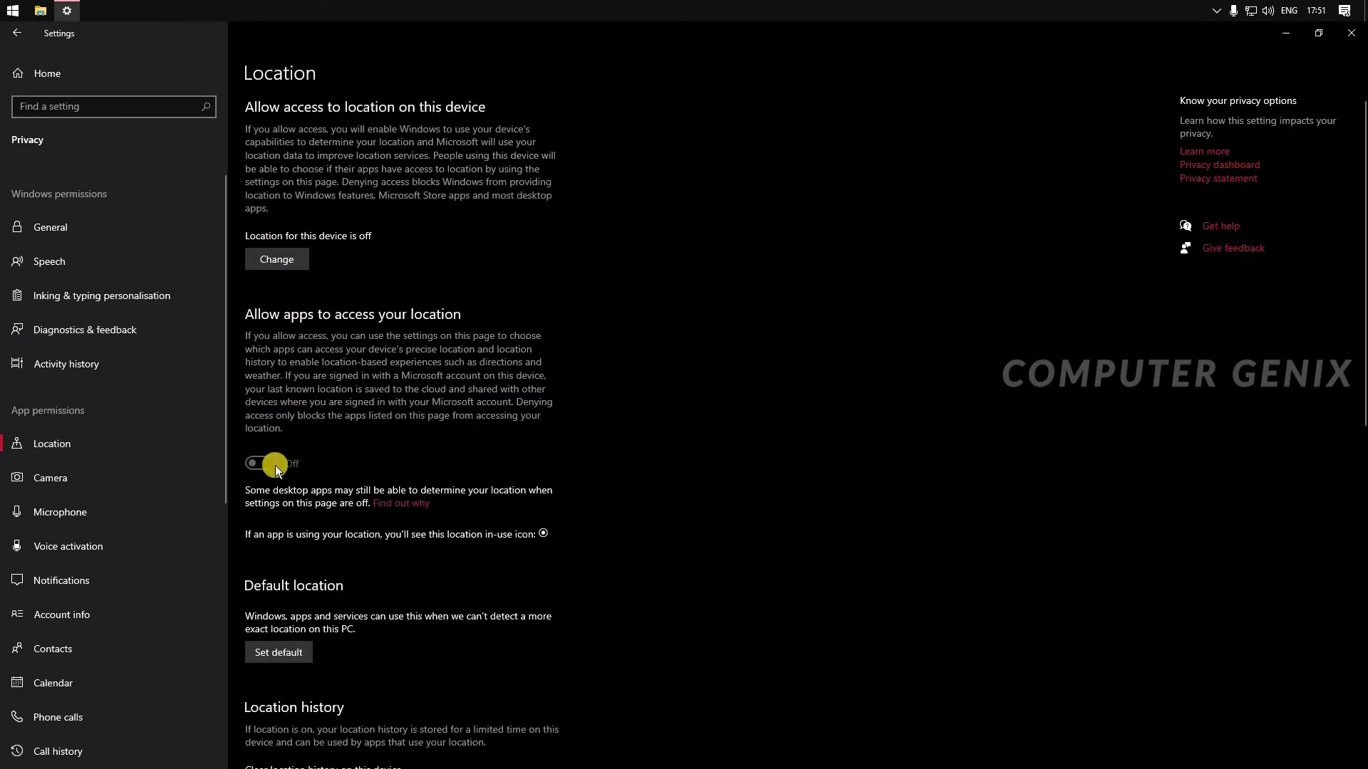
click(274, 261)
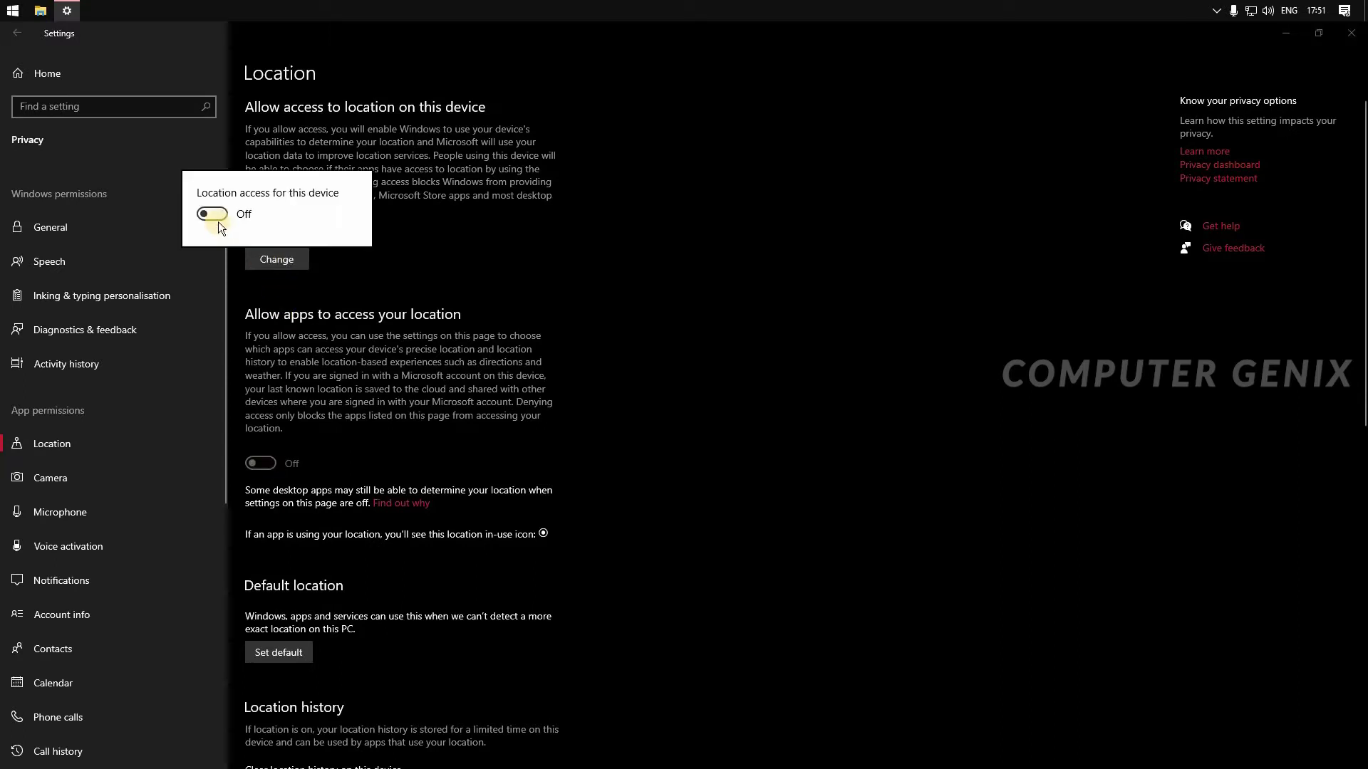
click(455, 255)
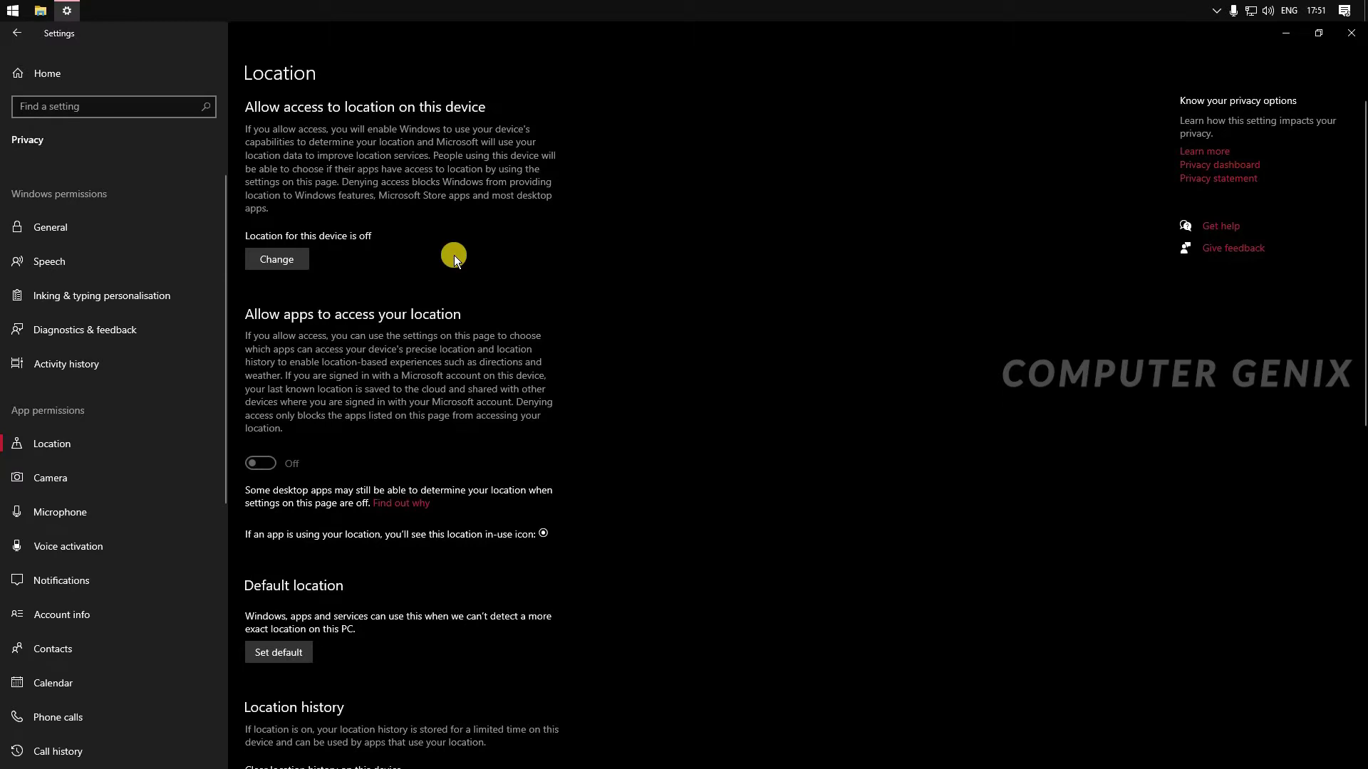
Step: Turn off app access to the camera and look over the list of affected apps
click(111, 477)
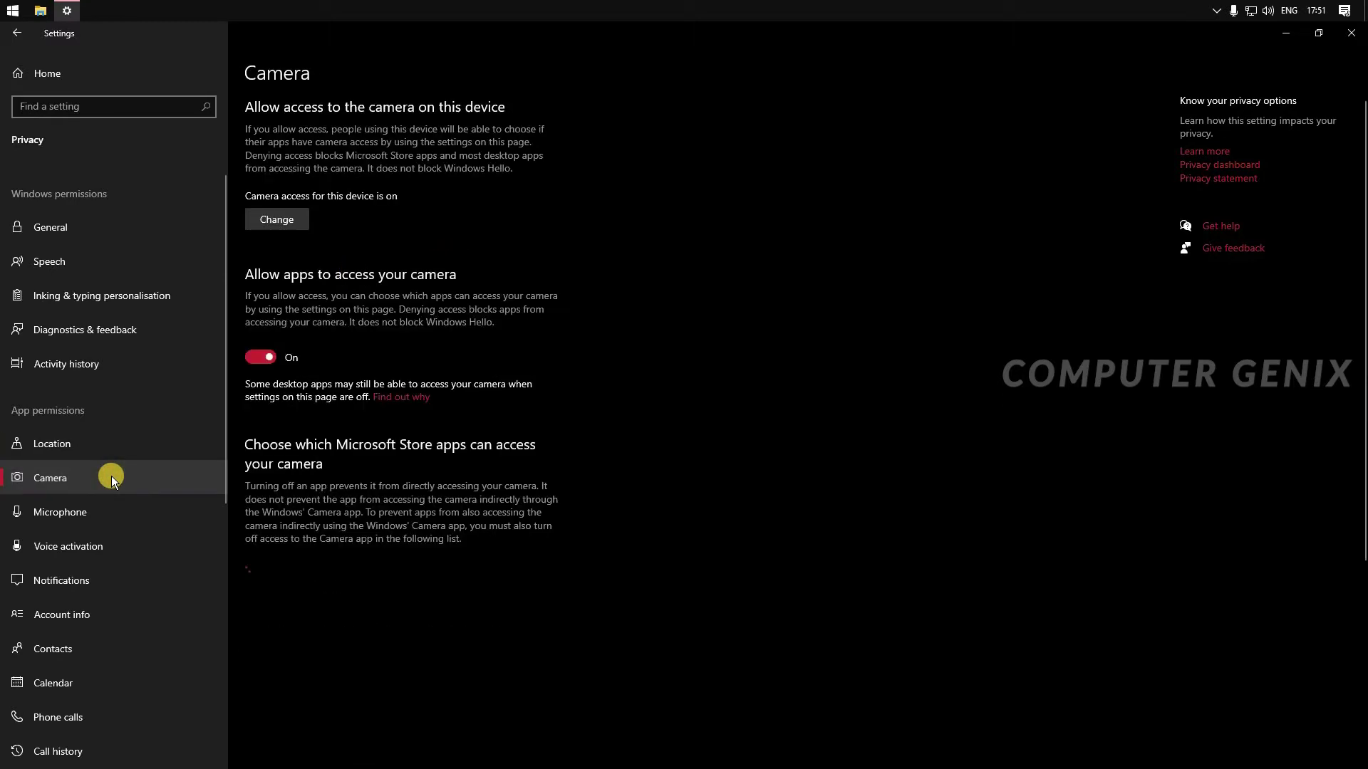
click(261, 351)
scroll(562, 362, down, 5)
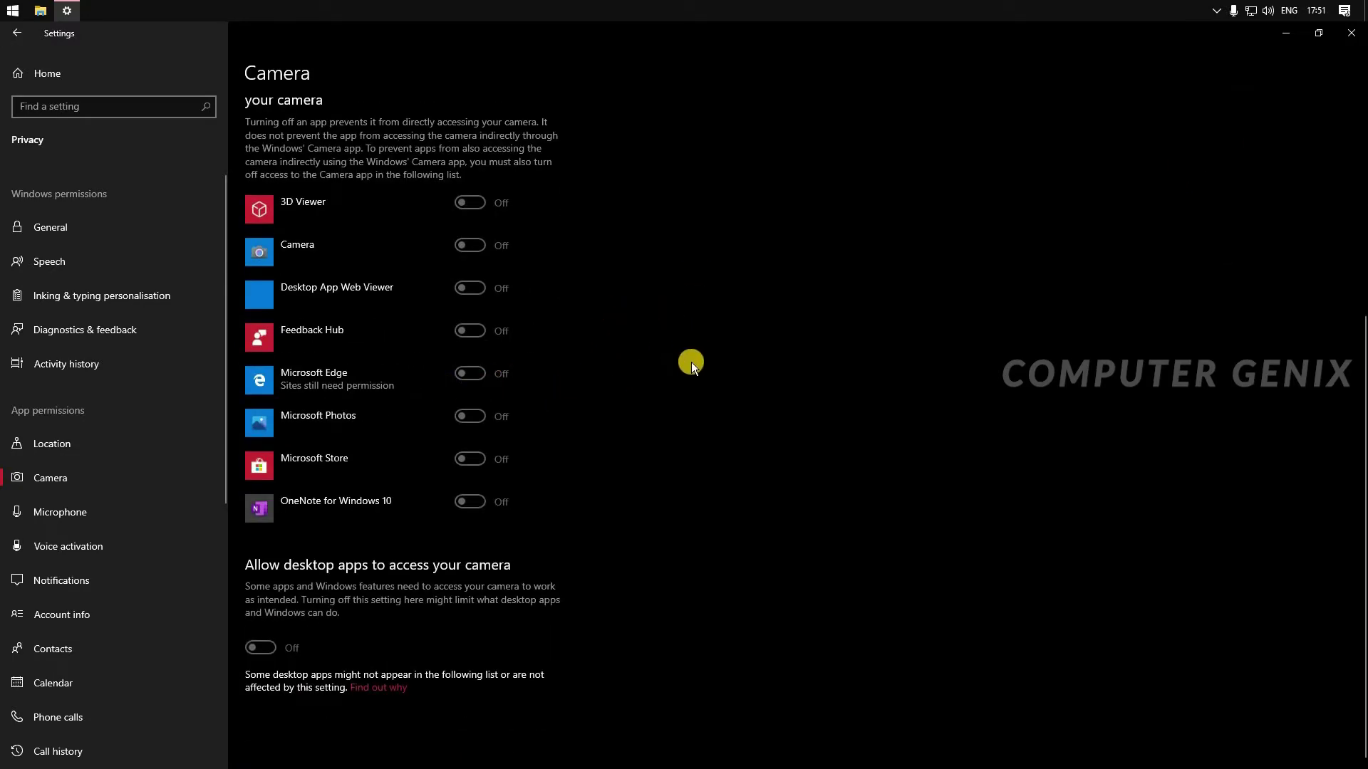
Step: Turn off microphone access for 3D Viewer, Cortana and Microsoft Photos, and look over the remaining apps
click(107, 506)
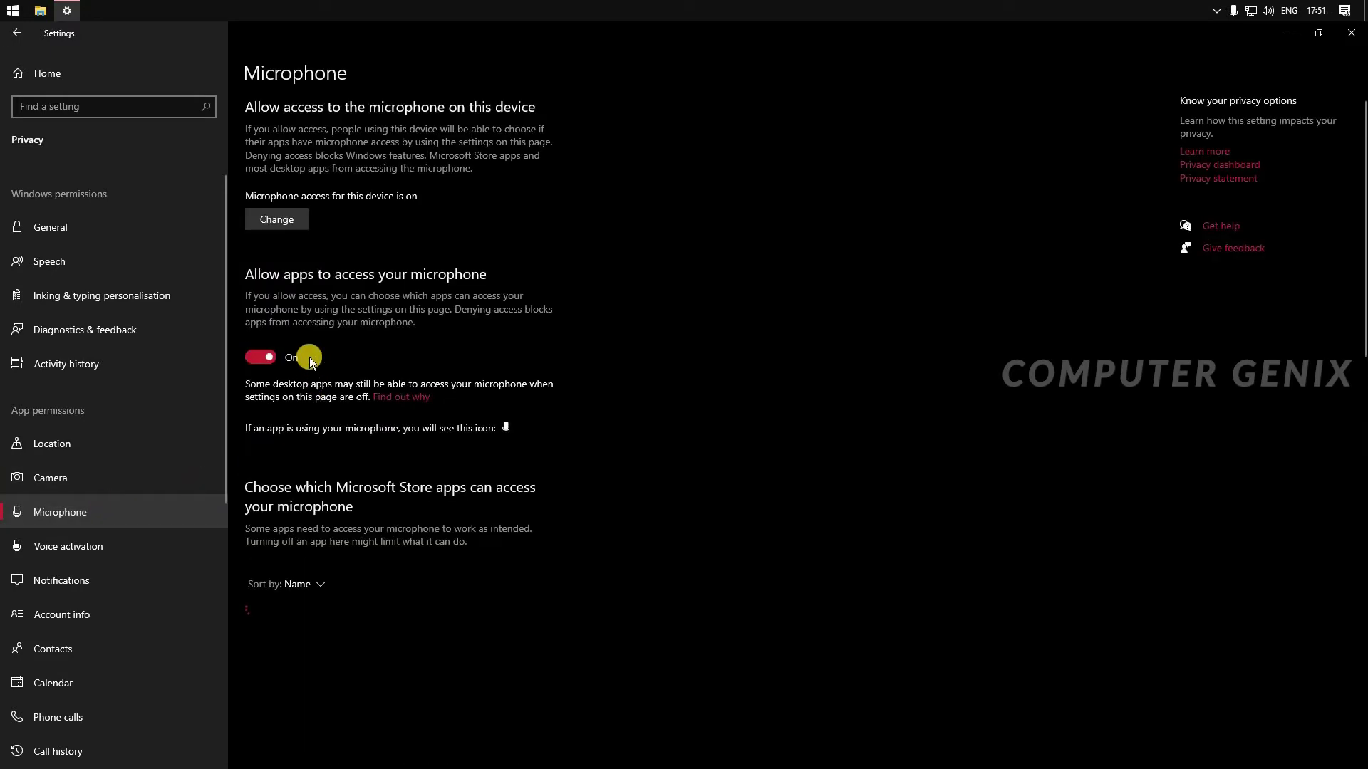
scroll(463, 381, down, 3)
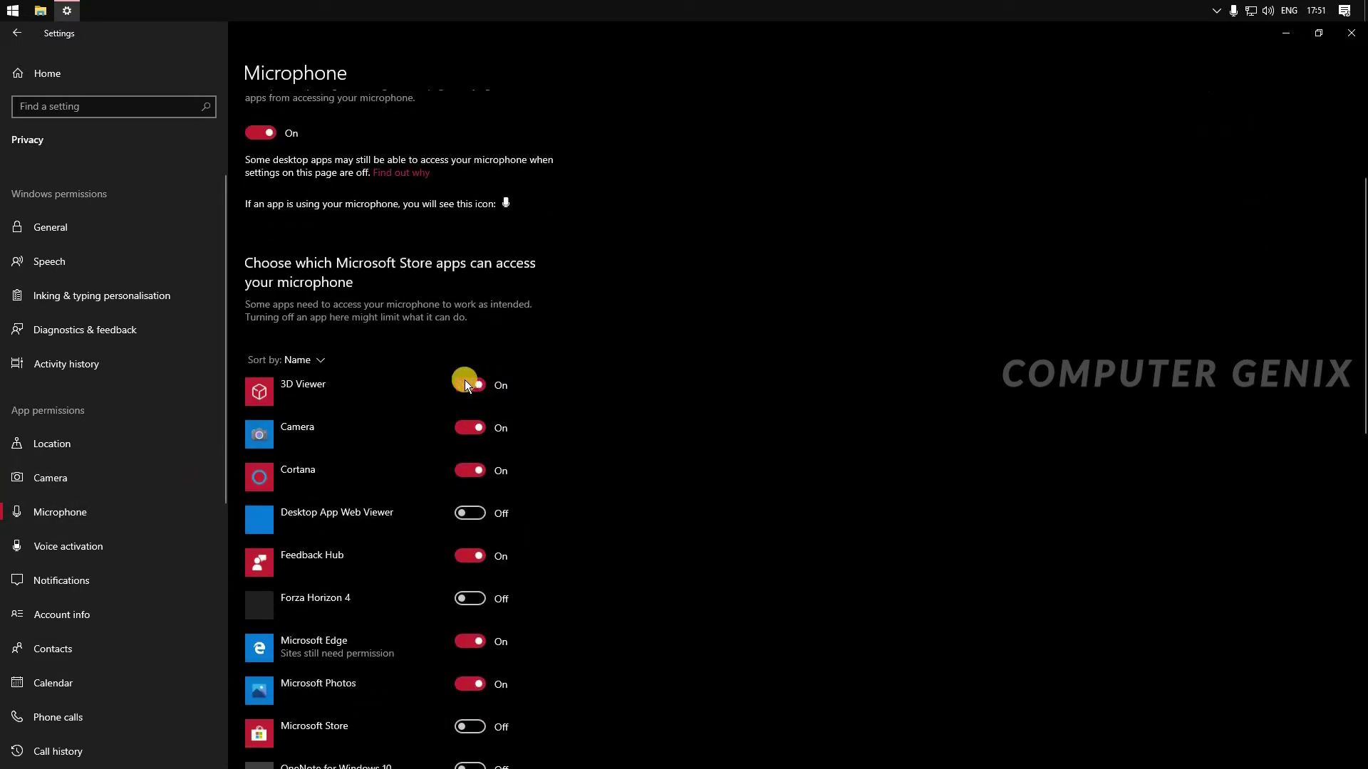
click(471, 386)
click(471, 471)
click(471, 685)
scroll(507, 586, down, 1)
scroll(507, 585, down, 3)
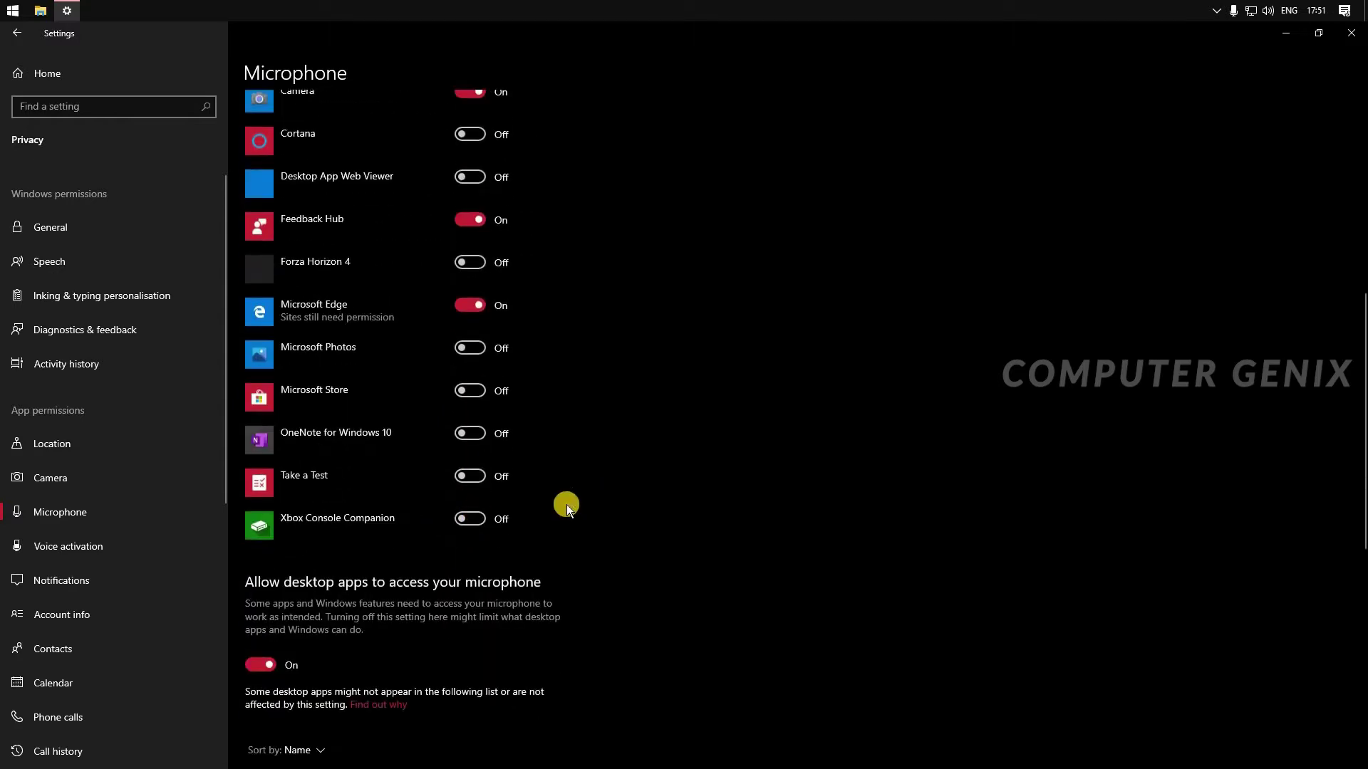
scroll(391, 591, down, 2)
scroll(391, 591, down, 1)
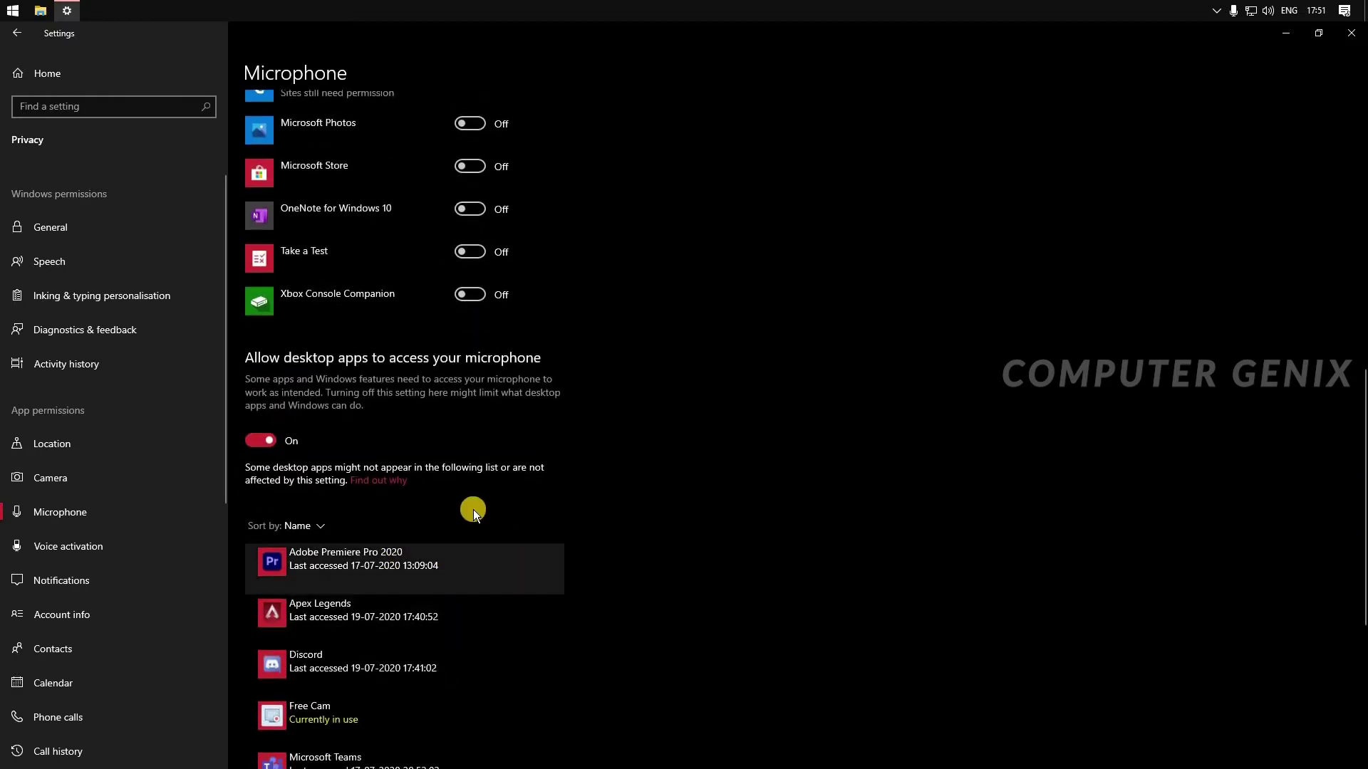
scroll(460, 510, up, 5)
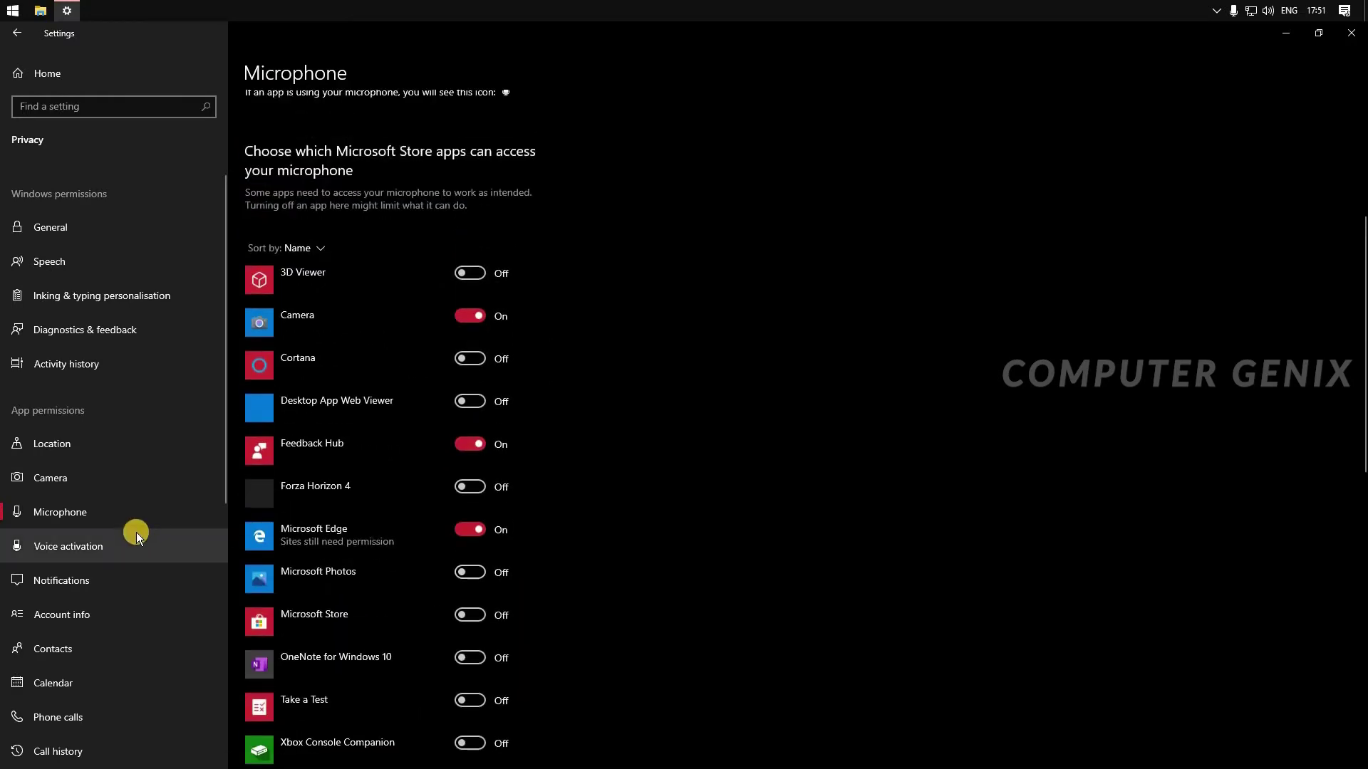
Step: Review the Contacts and Calendar privacy pages, and turn off permission for apps to make phone calls
click(139, 648)
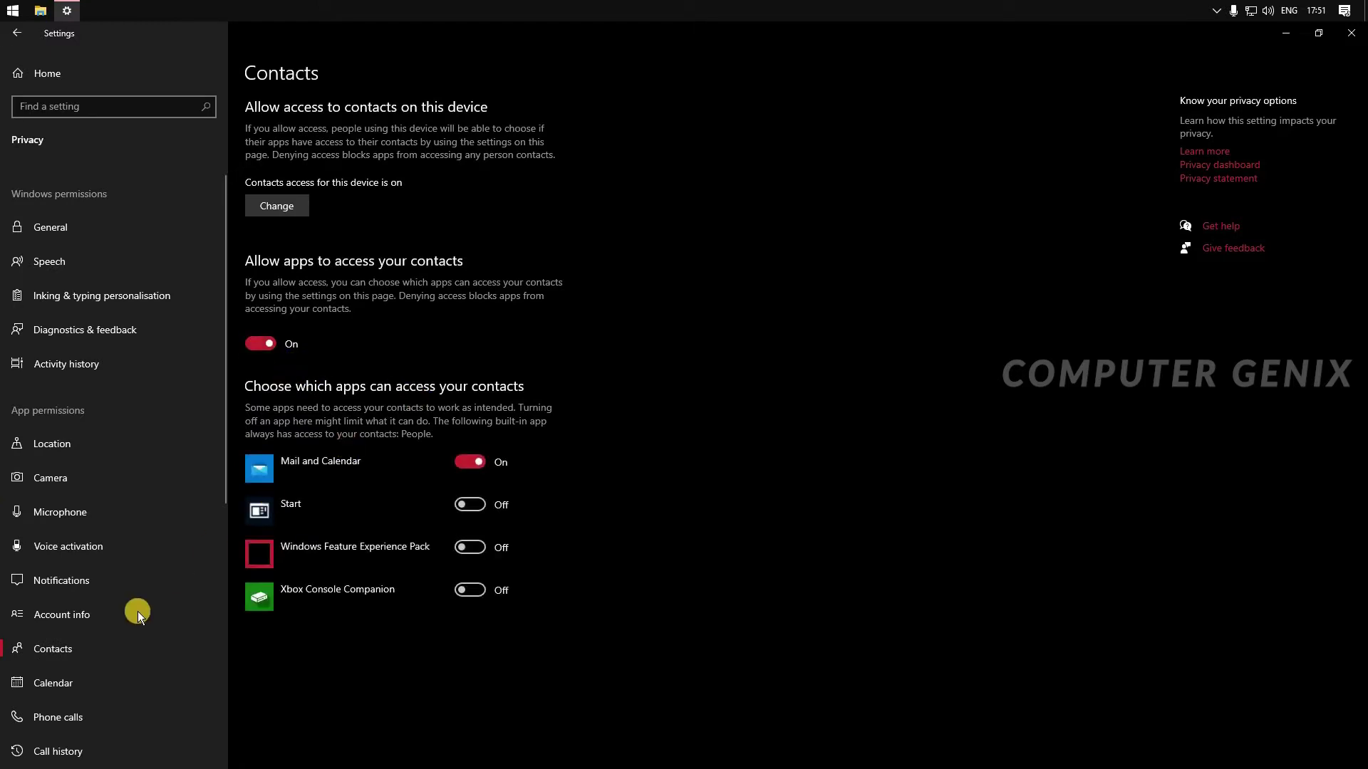
click(94, 683)
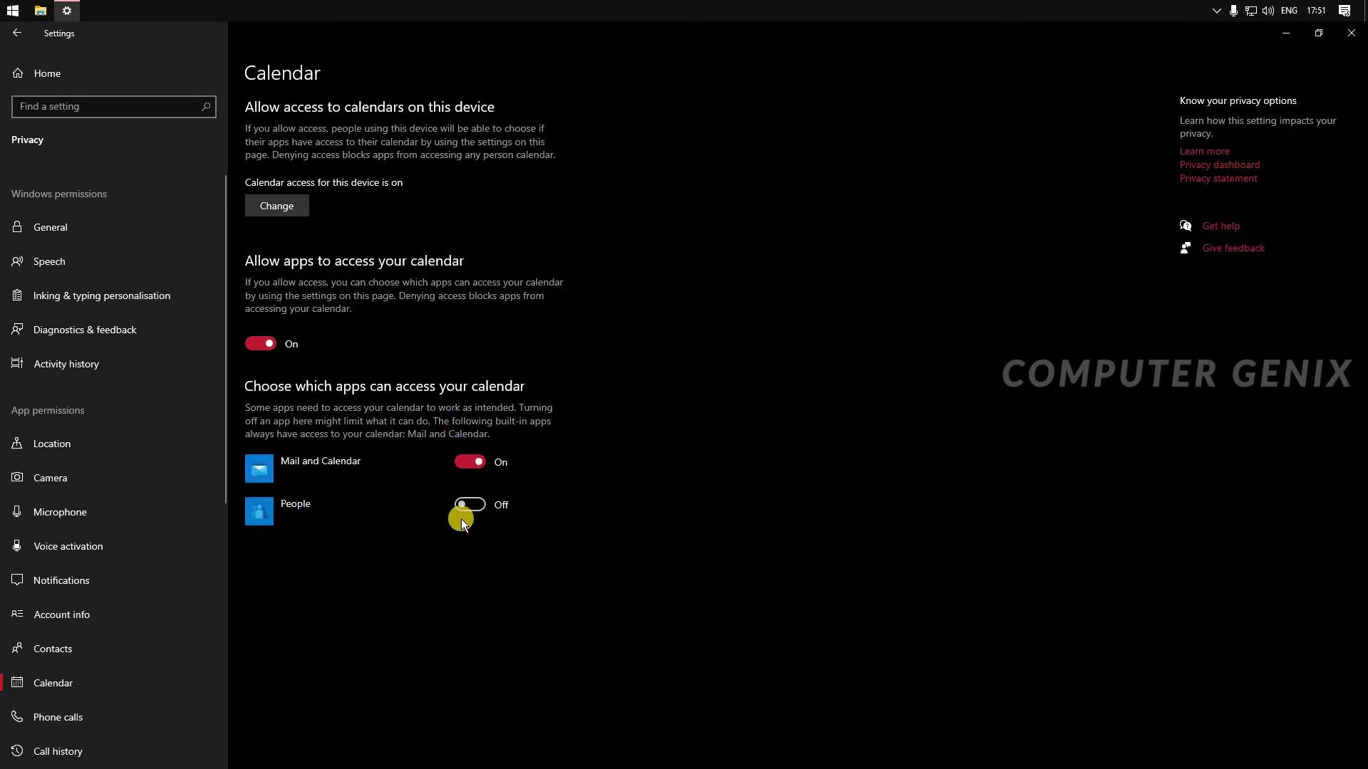
click(99, 715)
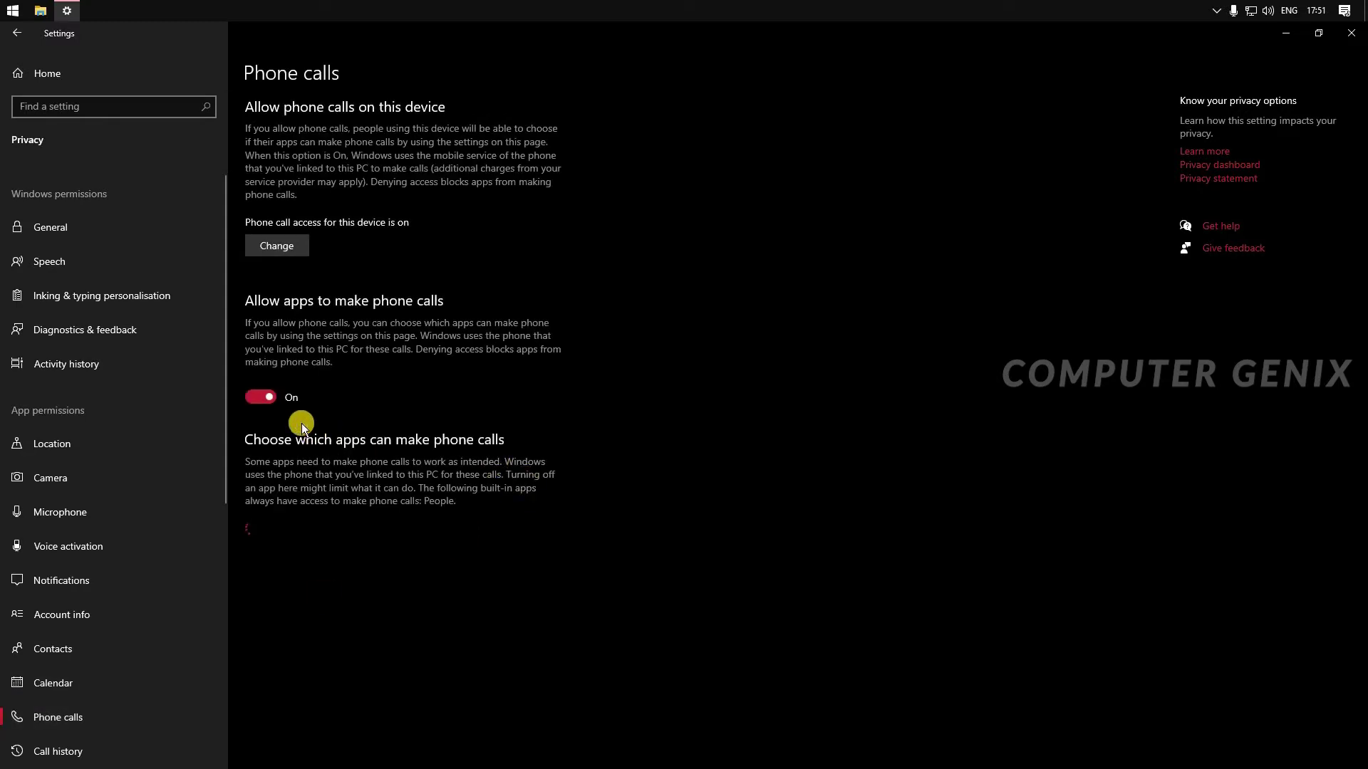
click(264, 397)
click(178, 754)
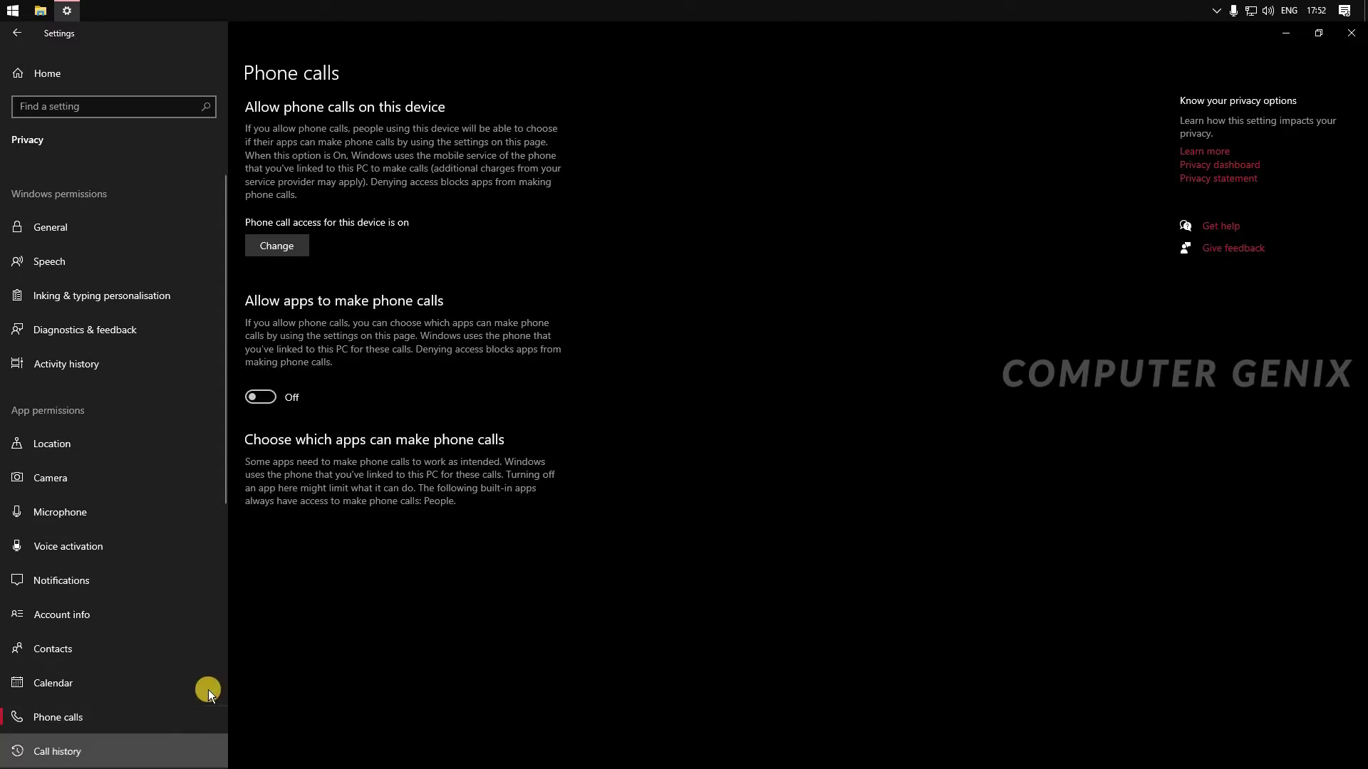
Step: Turn off app access to call history, email and tasks on their privacy pages
click(270, 359)
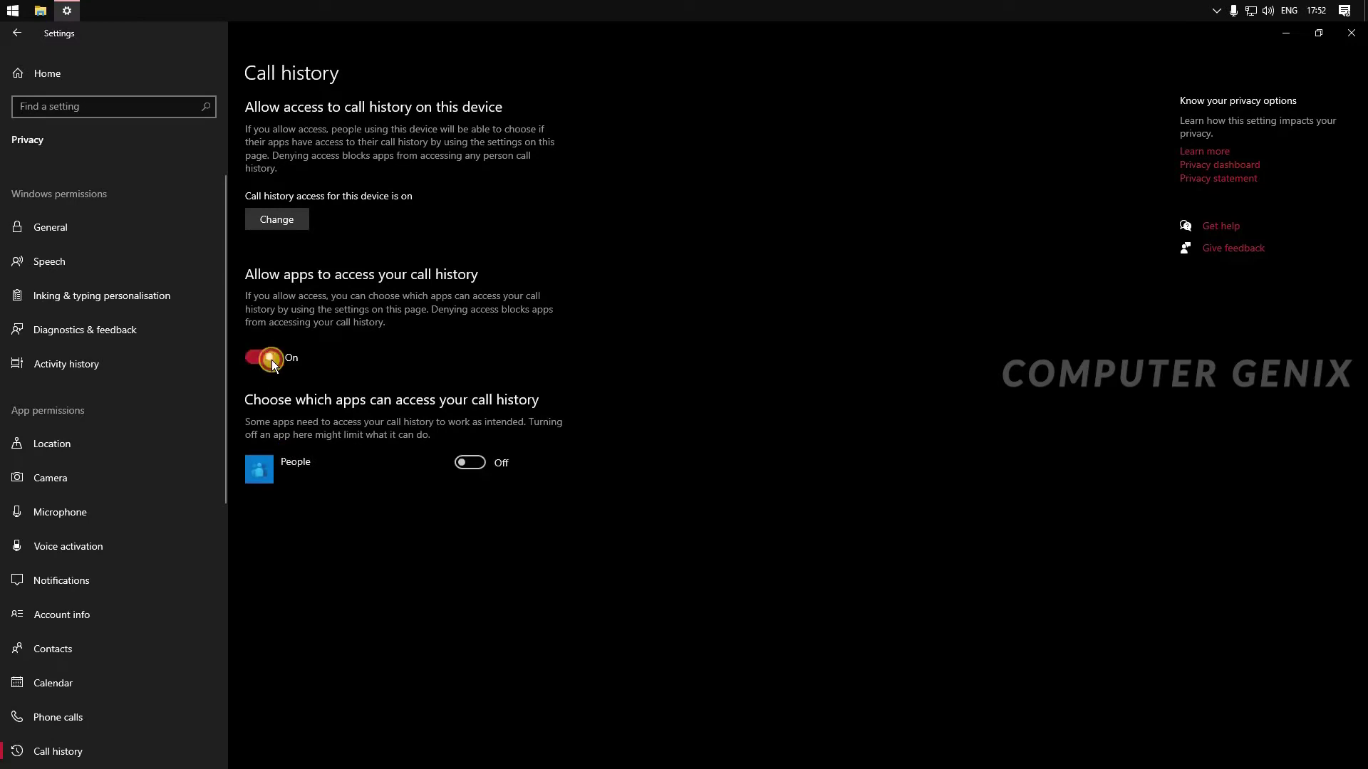
scroll(205, 627, down, 4)
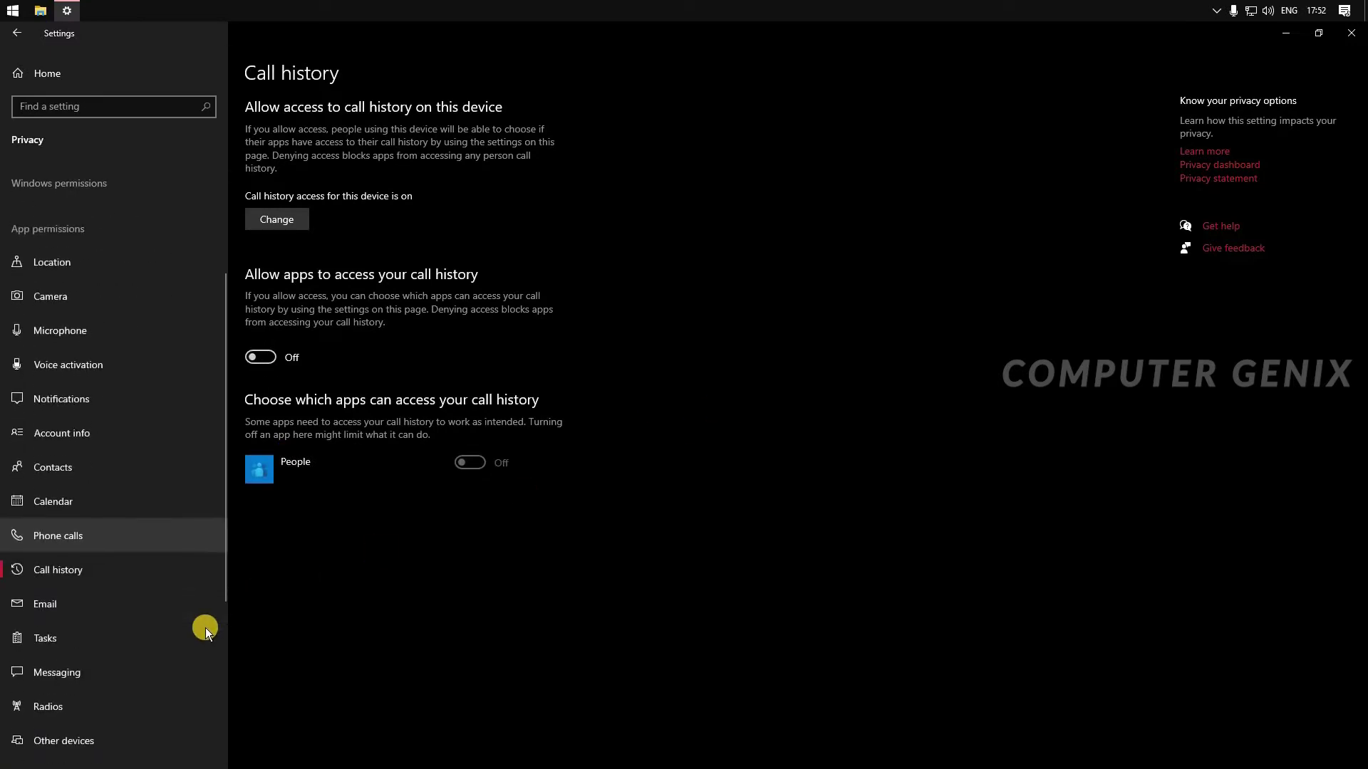
click(170, 505)
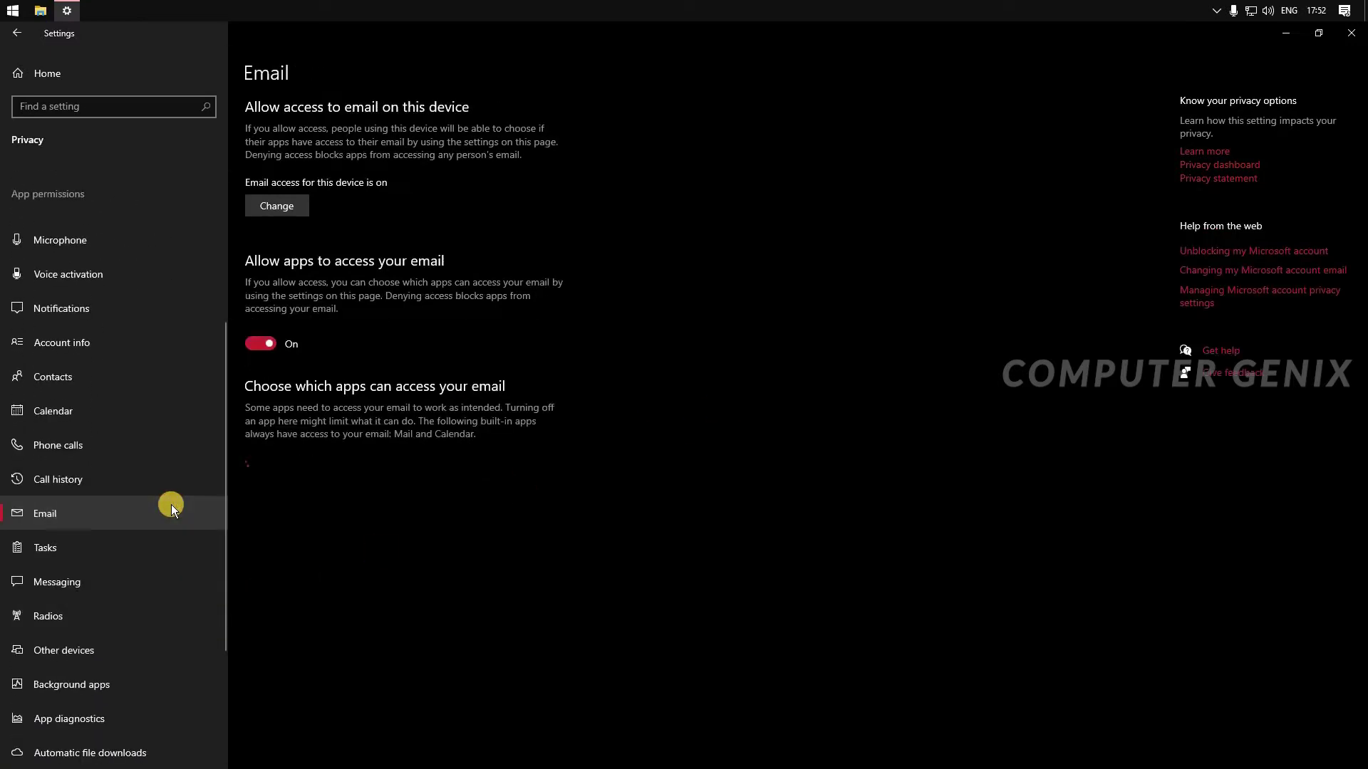
click(258, 343)
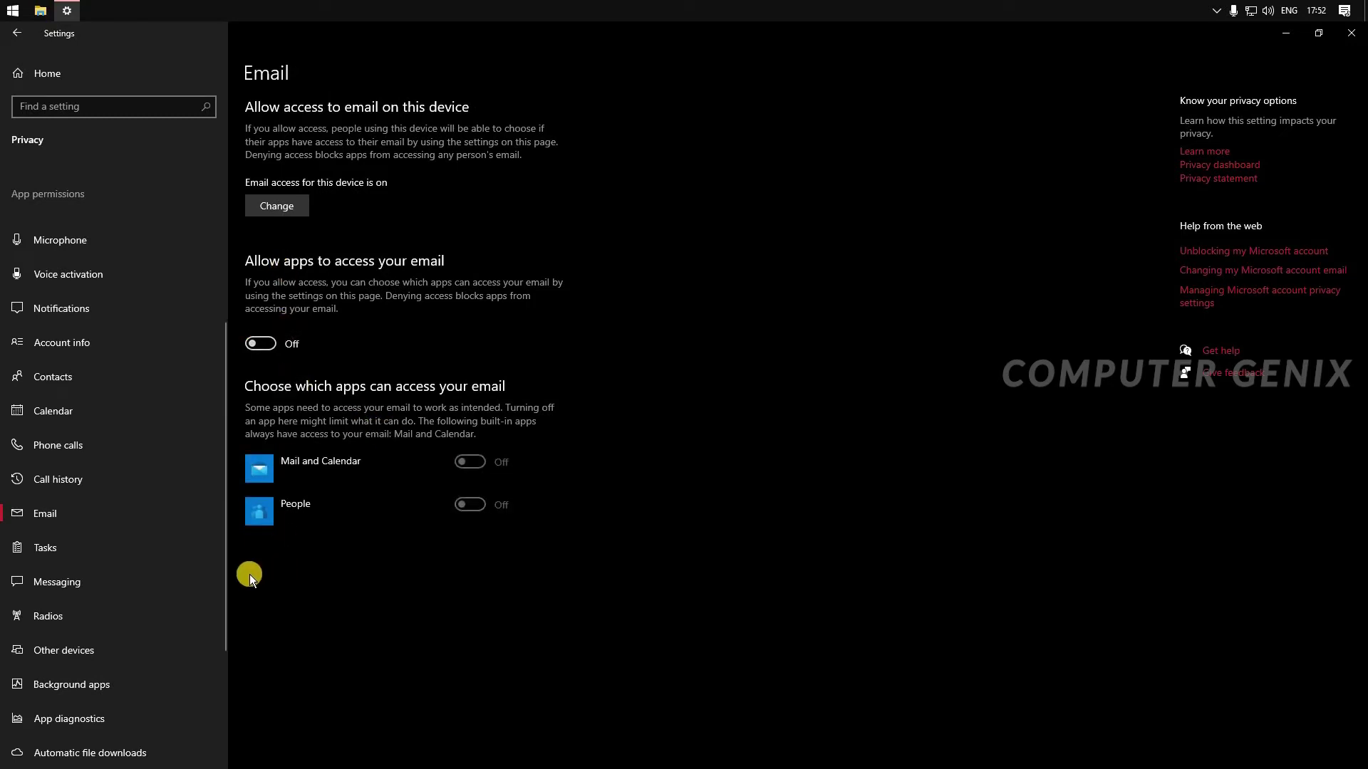
click(169, 544)
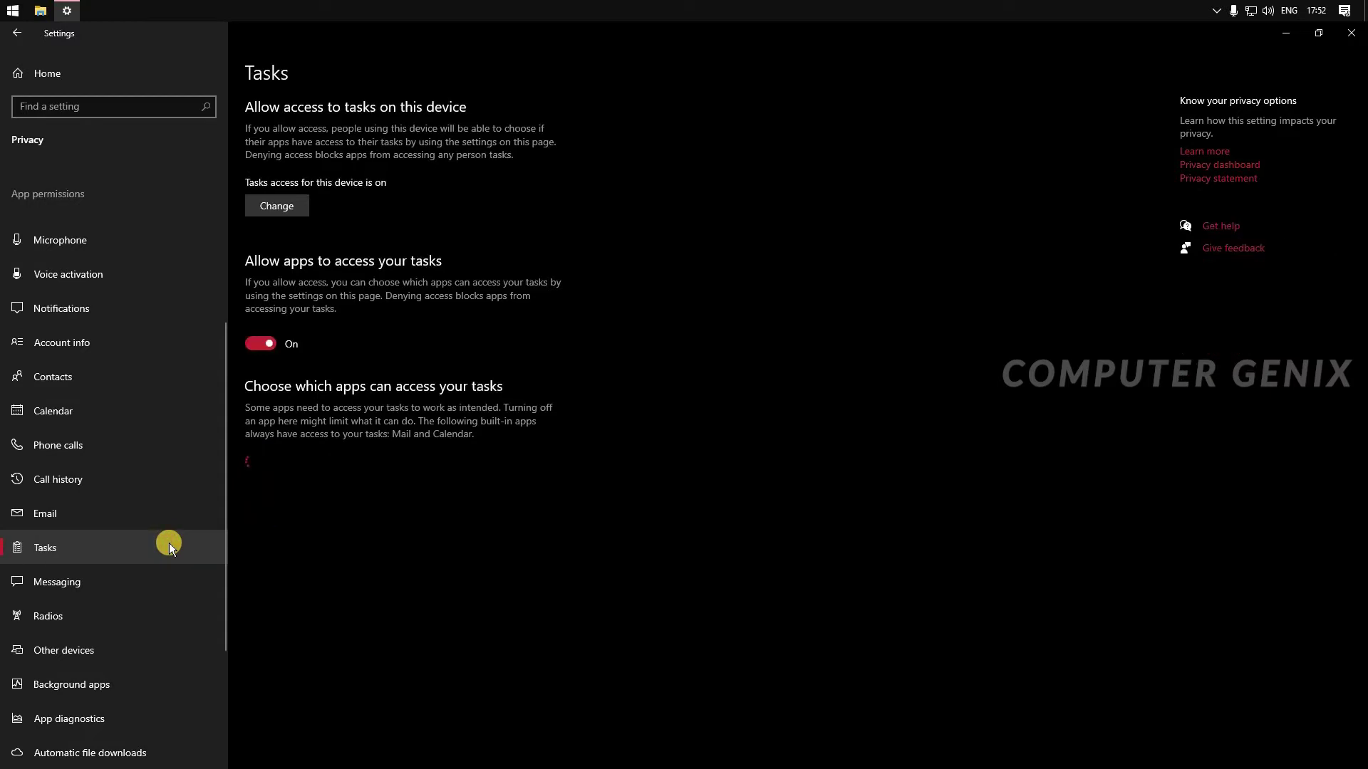
click(263, 343)
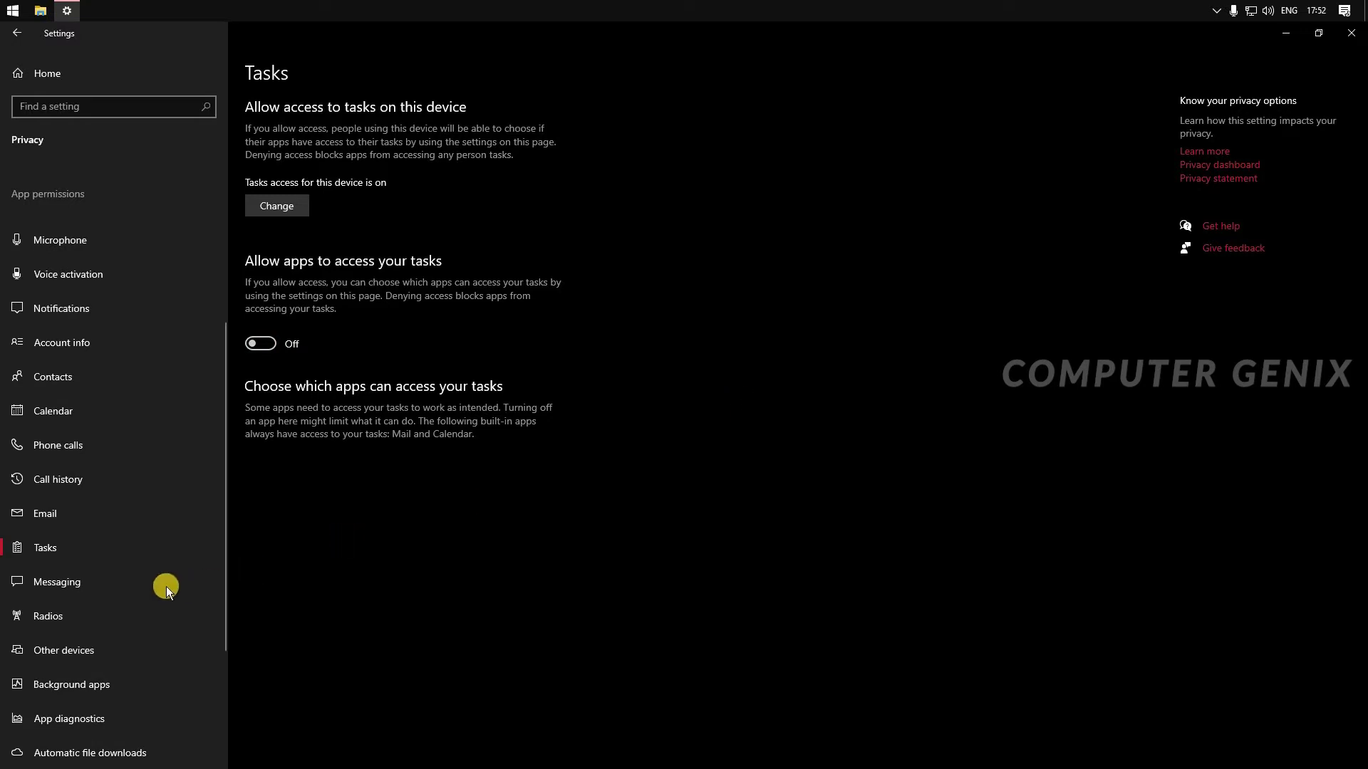
Step: Turn off permission for apps to read or send messages and to control device radios
click(146, 581)
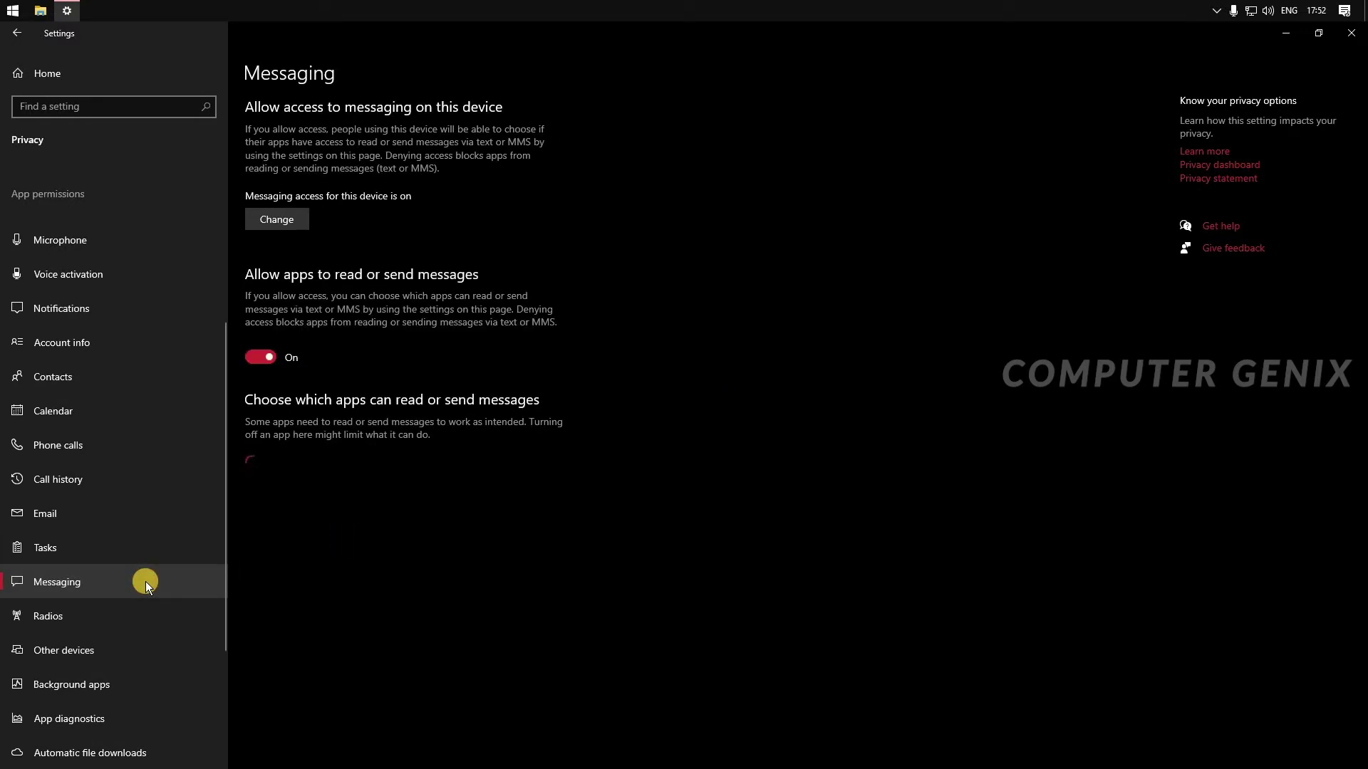
click(262, 363)
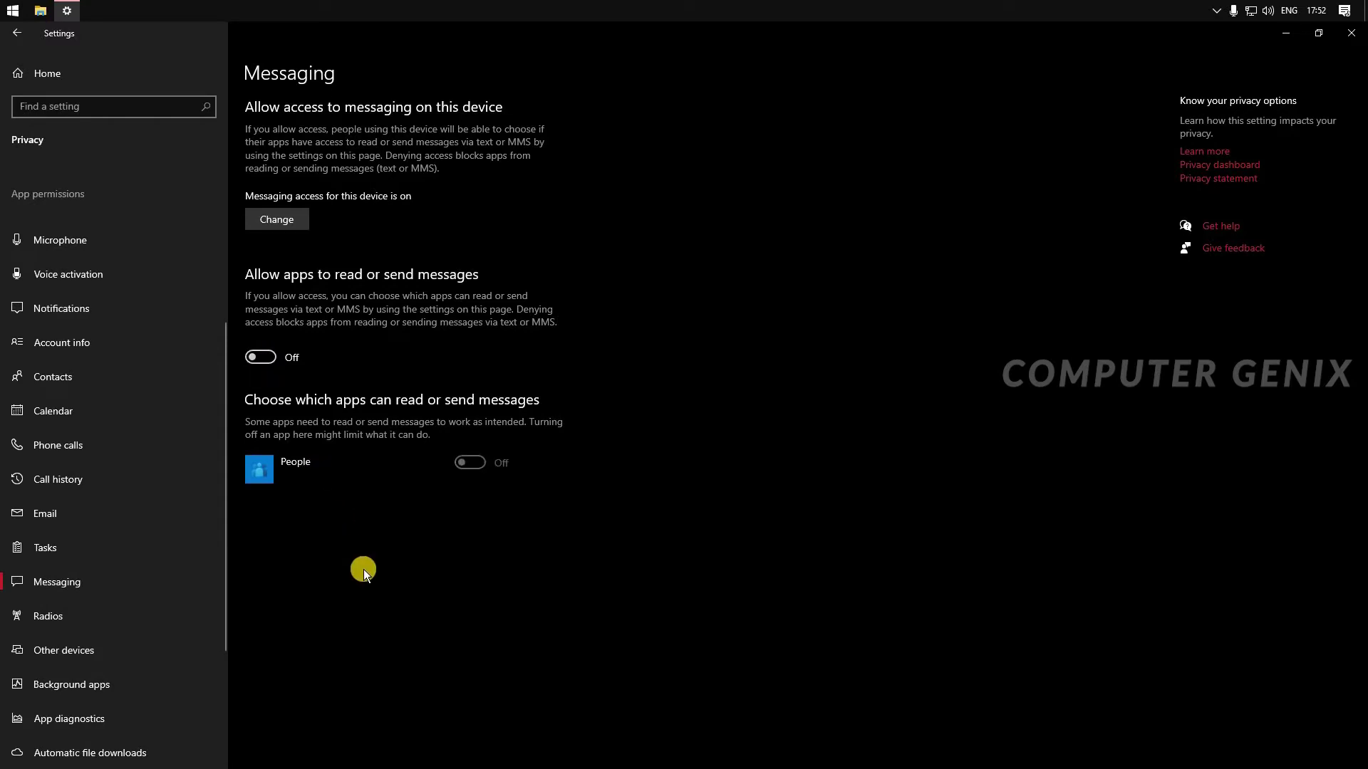
click(140, 608)
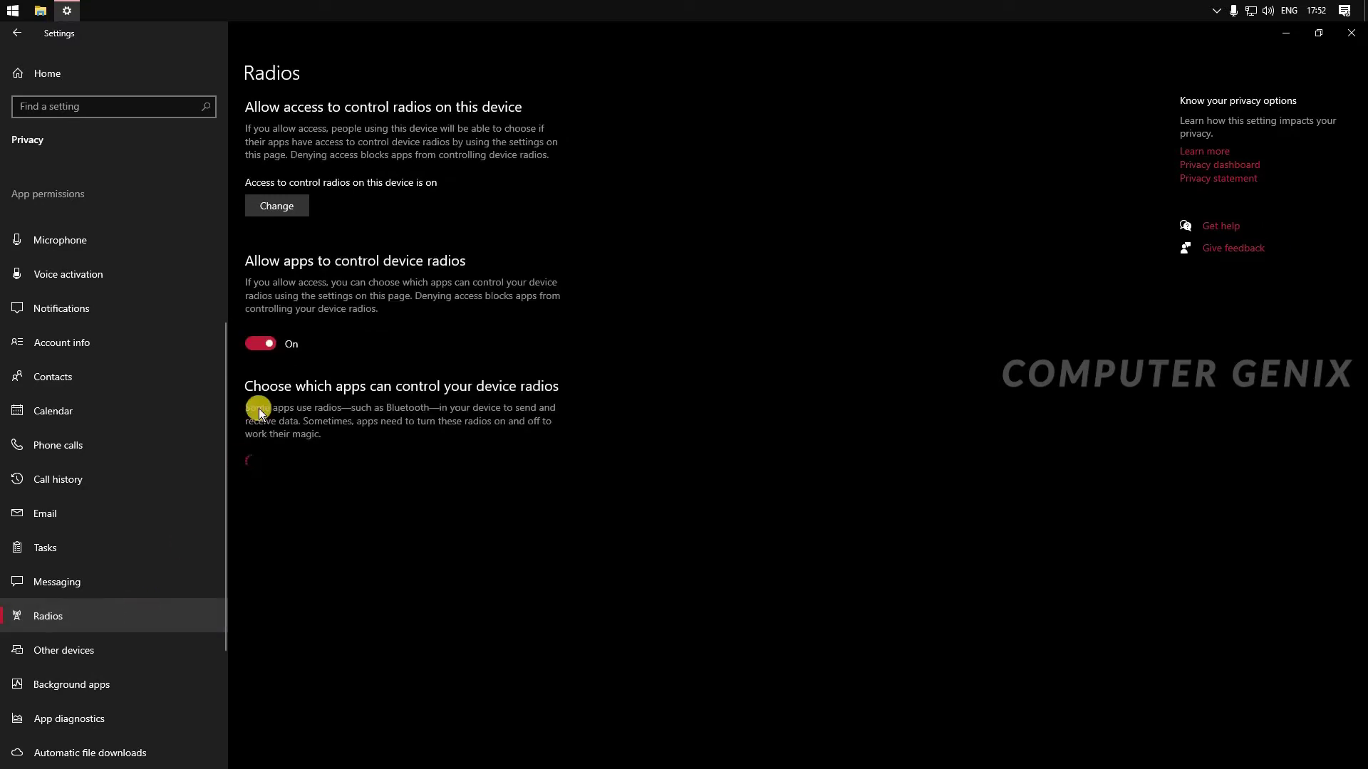
click(263, 344)
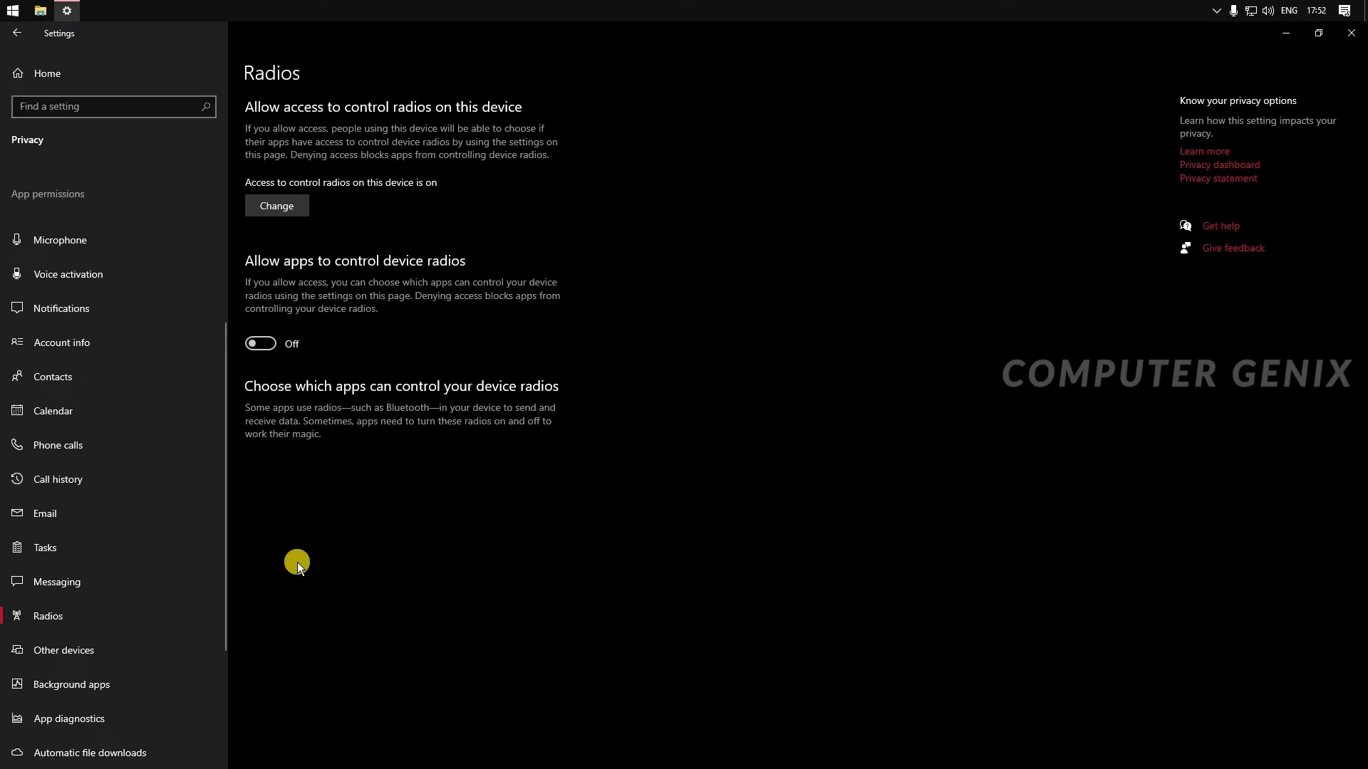
Step: Stop 3D Viewer, Calculator, Camera, Cortana, Feedback Hub, Forza Horizon 4 and Get Help from running in the background
click(143, 691)
click(470, 288)
click(469, 372)
click(470, 426)
click(469, 461)
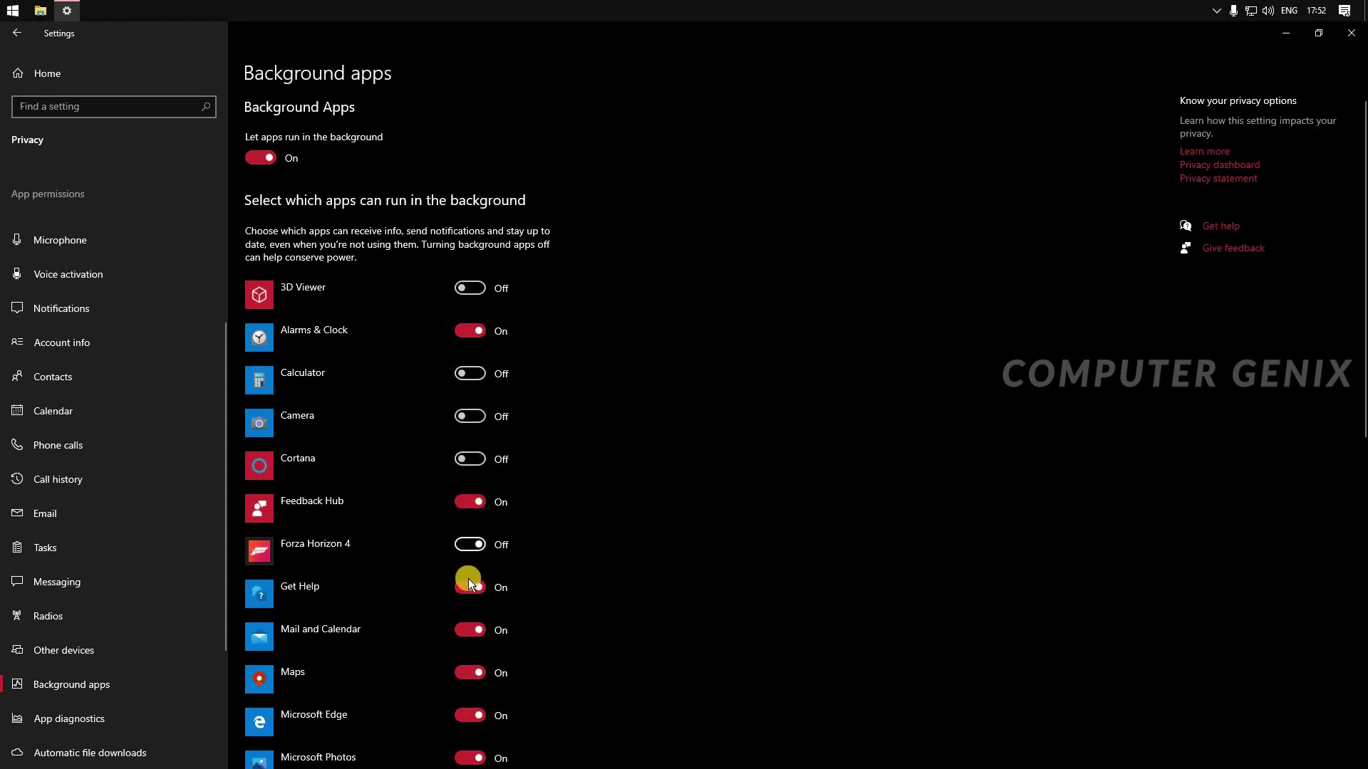
click(469, 586)
click(469, 501)
Step: Turn off background running for Mail and Calendar, Maps, Microsoft Edge, Microsoft Photos, Microsoft Solitaire Collection and Microsoft Store
click(476, 633)
click(468, 714)
click(470, 758)
scroll(436, 668, down, 3)
click(471, 578)
click(473, 634)
Step: Turn off background running for OneNote for Windows 10, Paint 3D and NVIDIA Control Panel
click(469, 704)
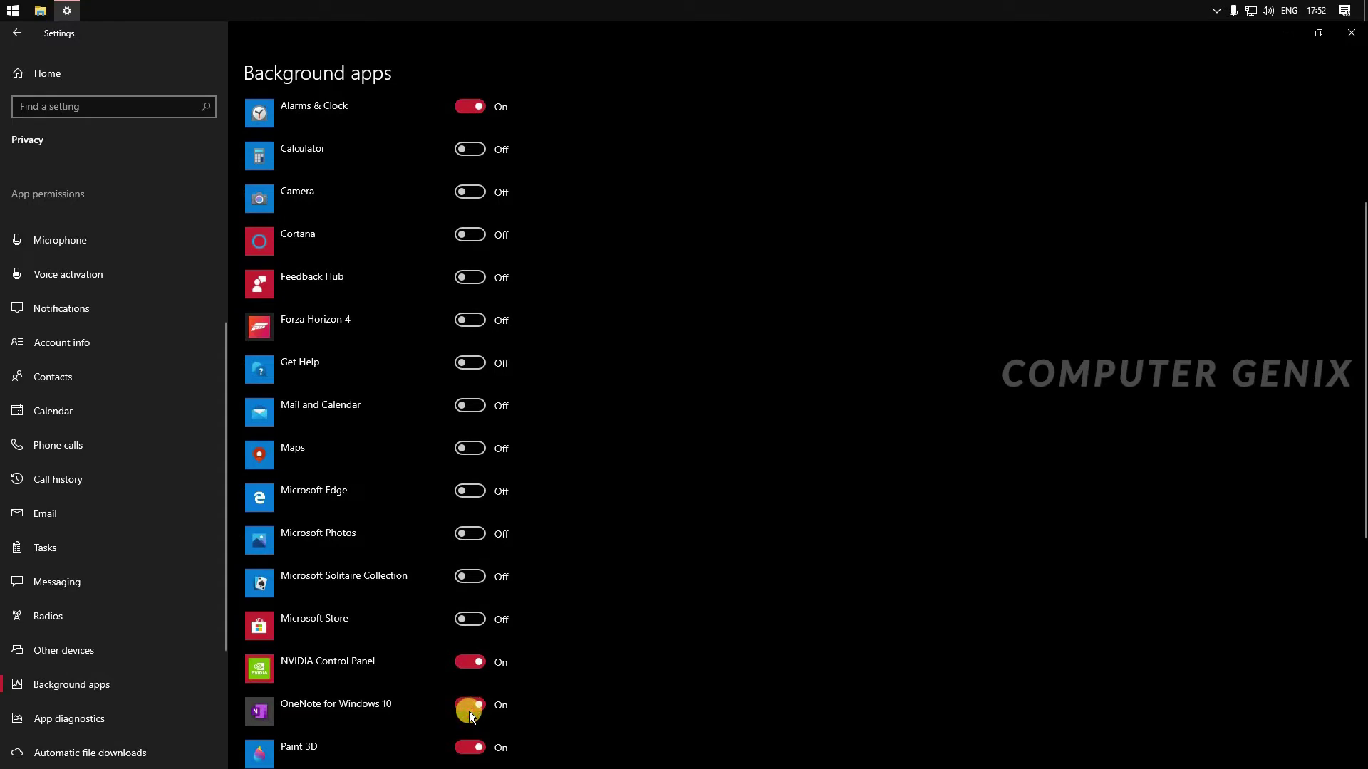
click(464, 757)
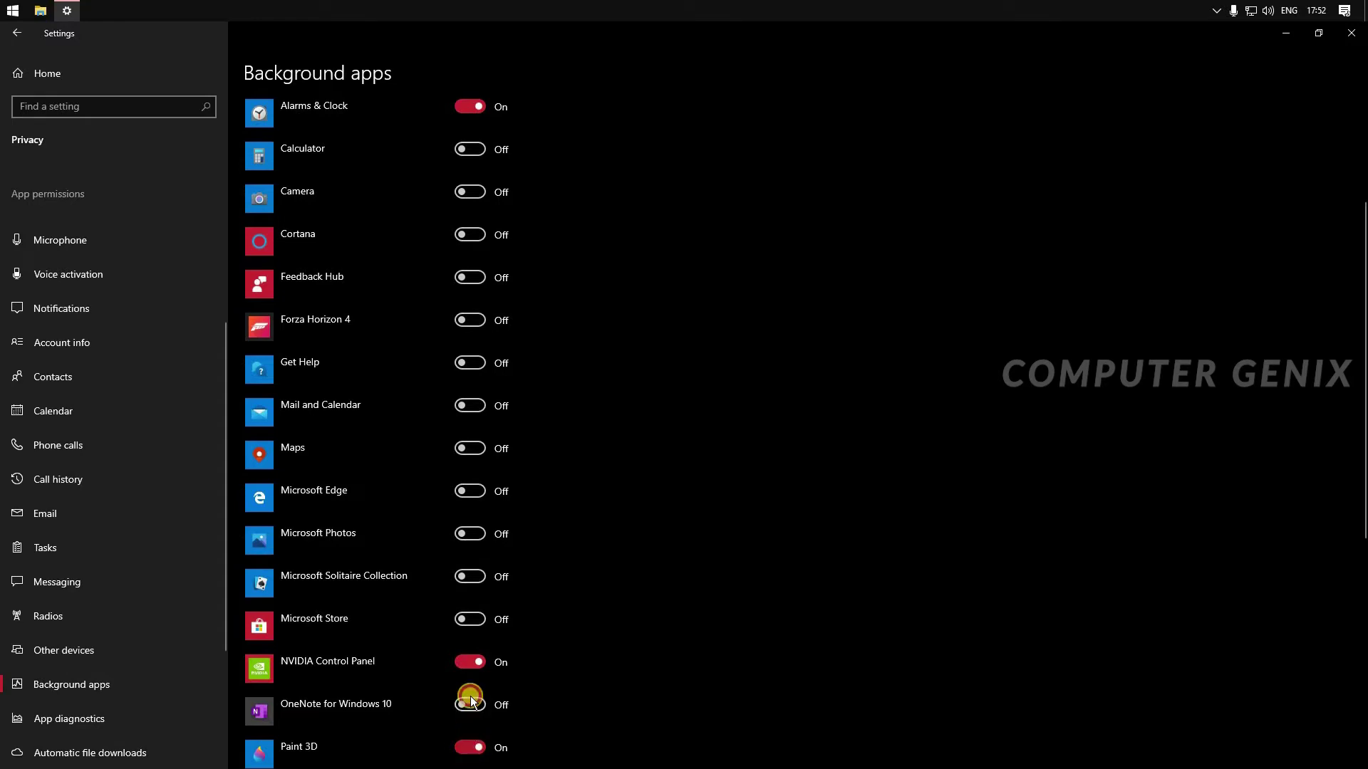
click(467, 660)
scroll(501, 463, up, 5)
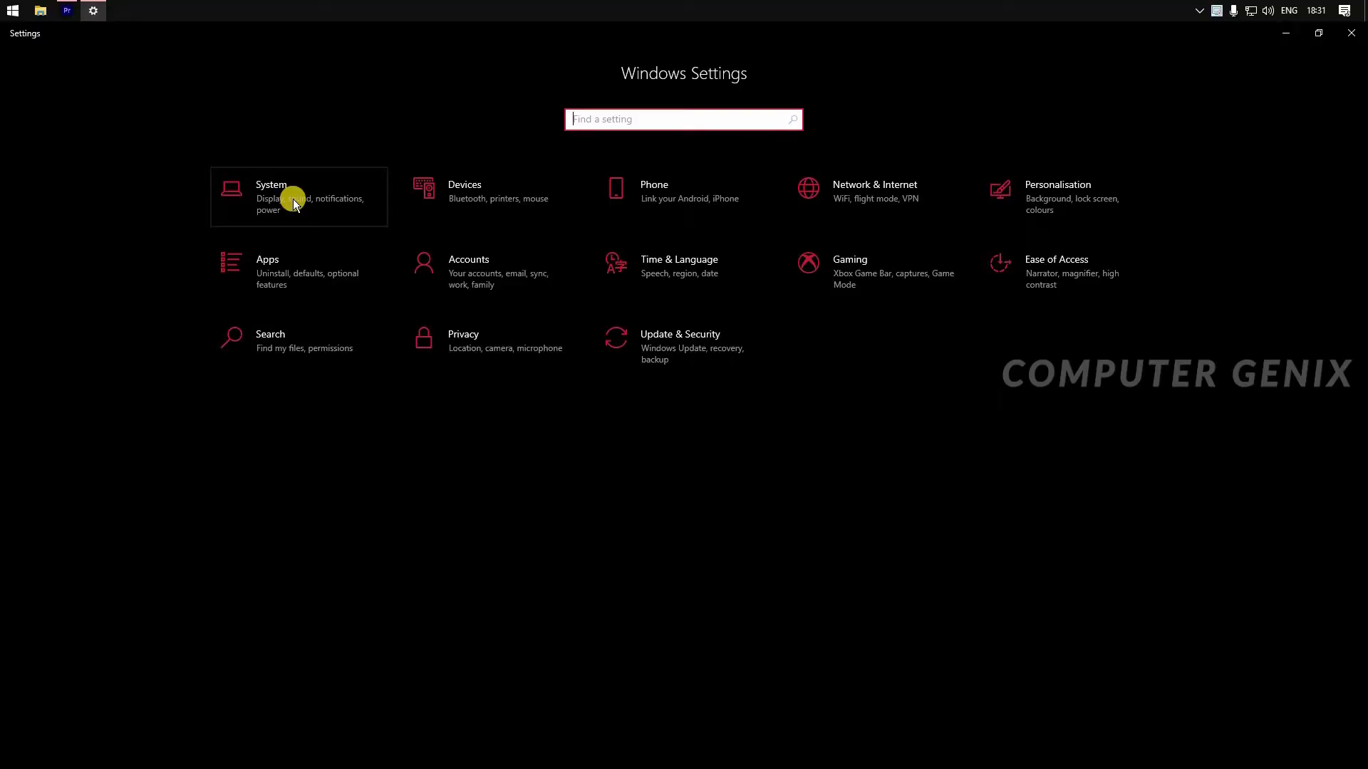
Step: In the system notification settings, turn off lock screen notifications and lock screen reminders and incoming VoIP calls
click(293, 199)
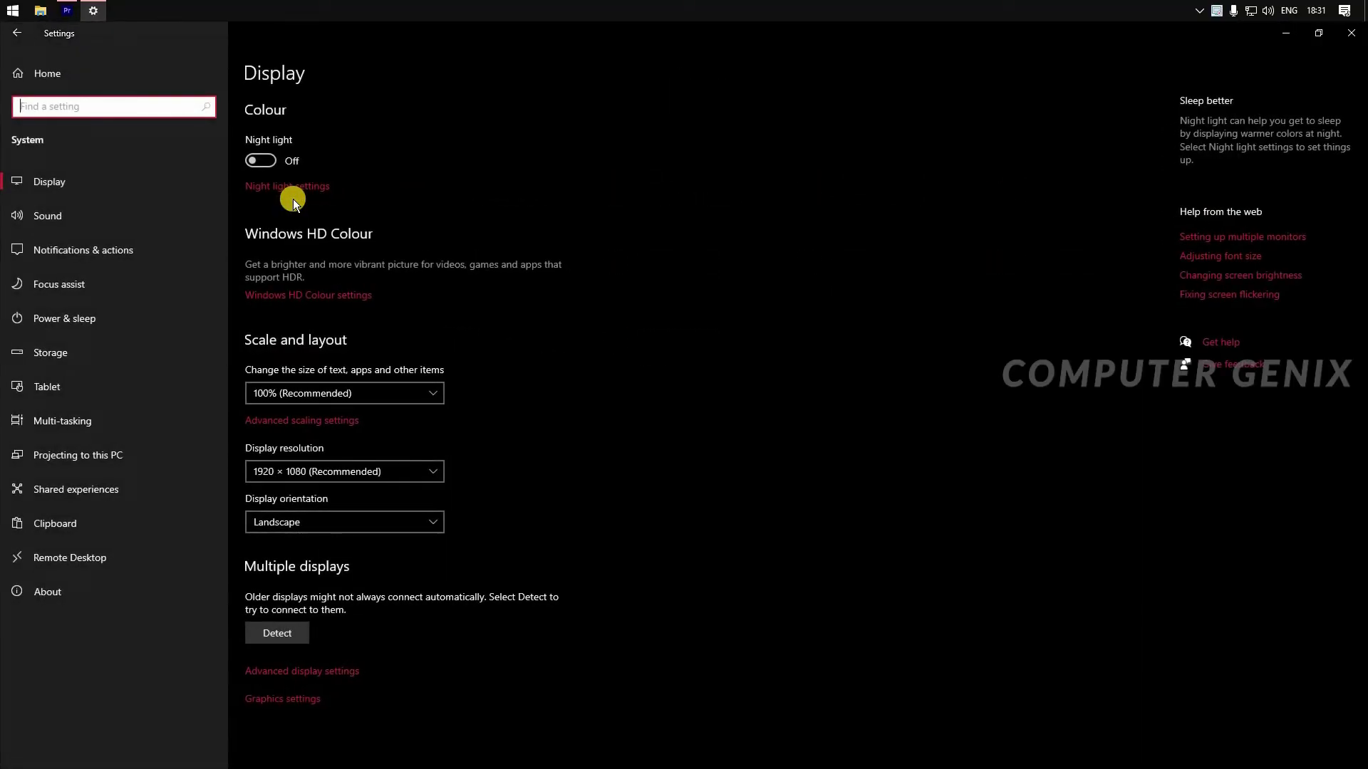
click(184, 254)
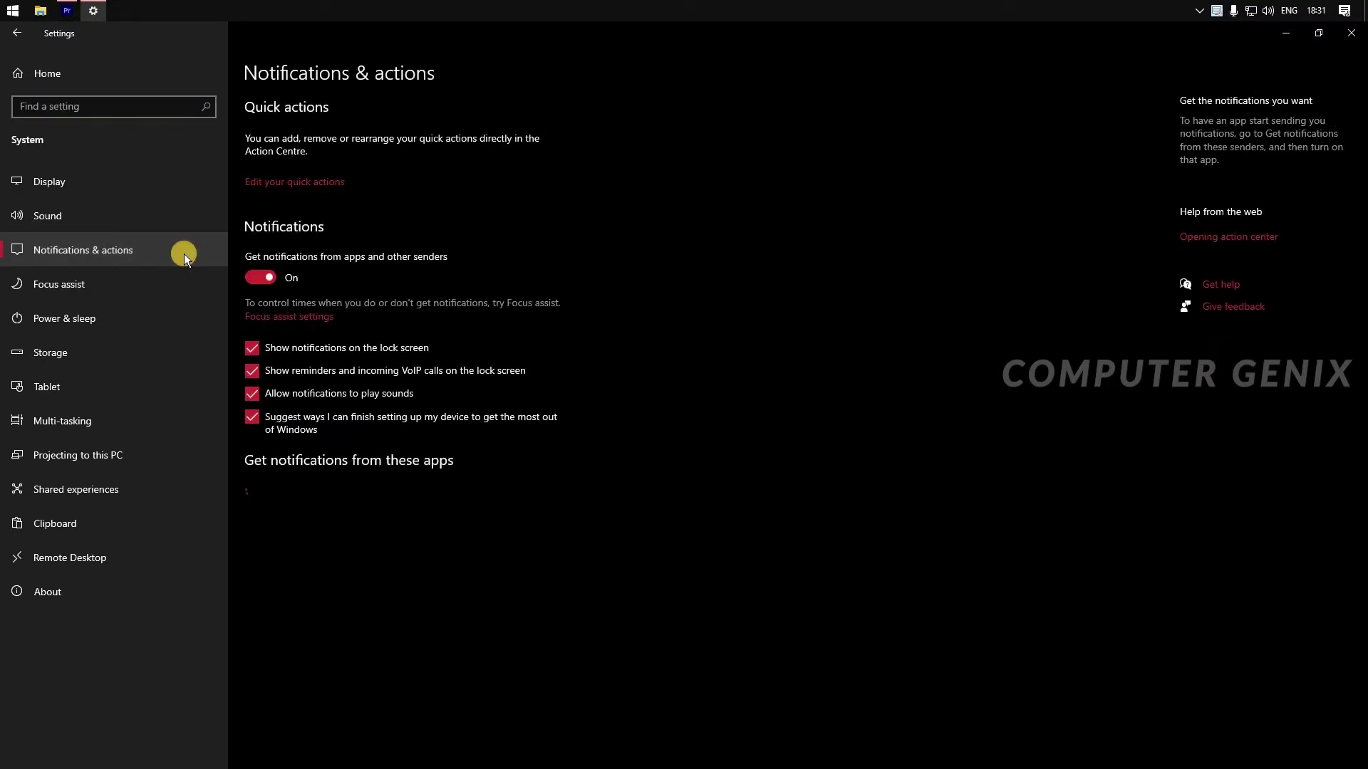
click(253, 349)
click(253, 371)
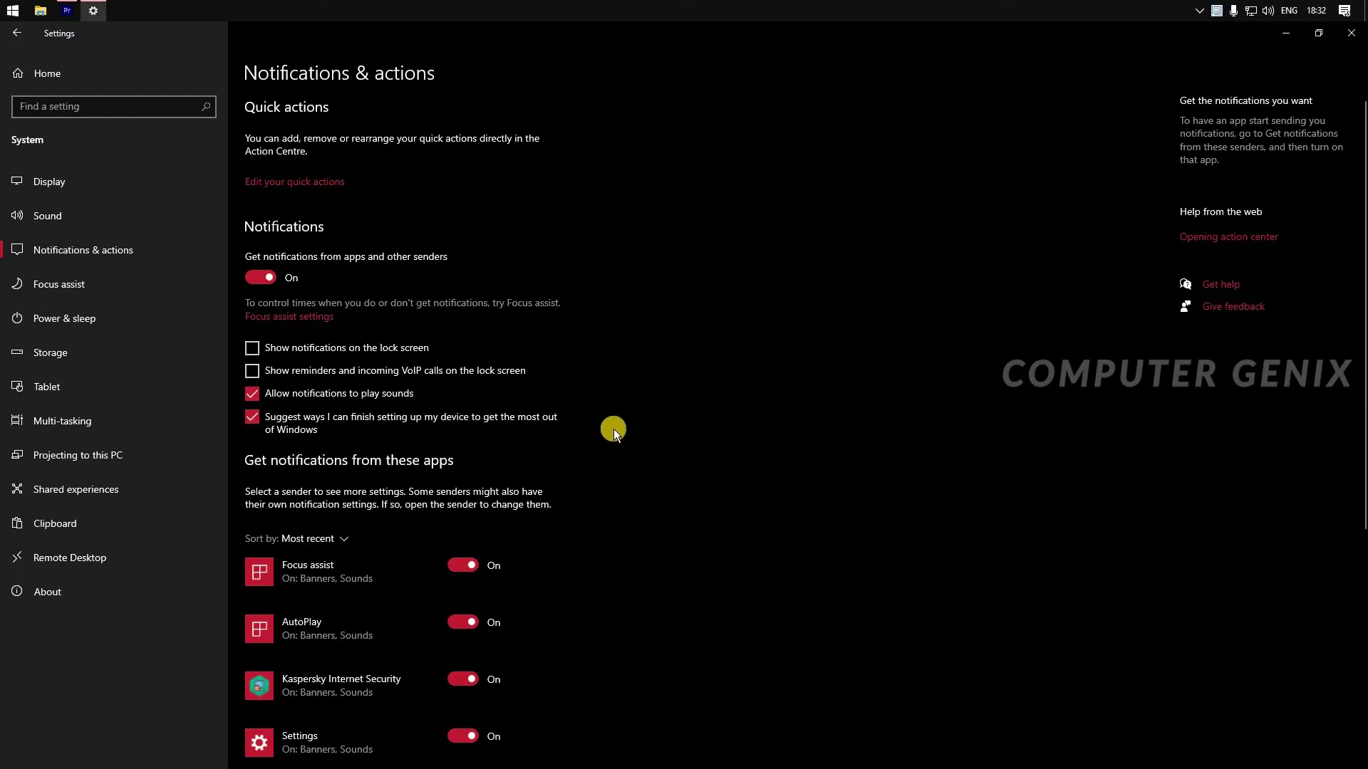
Step: Turn off notifications from Microsoft Store and close the settings window
scroll(614, 429, down, 5)
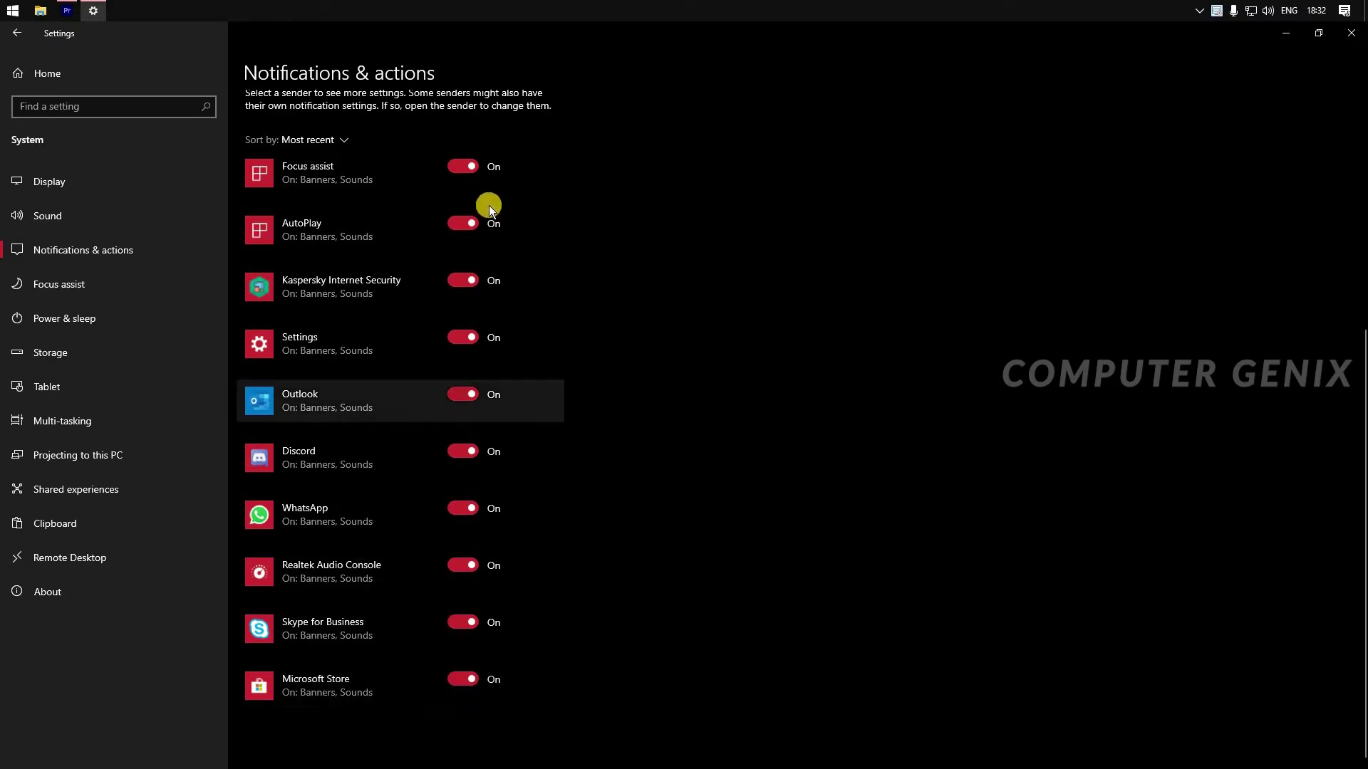
click(460, 677)
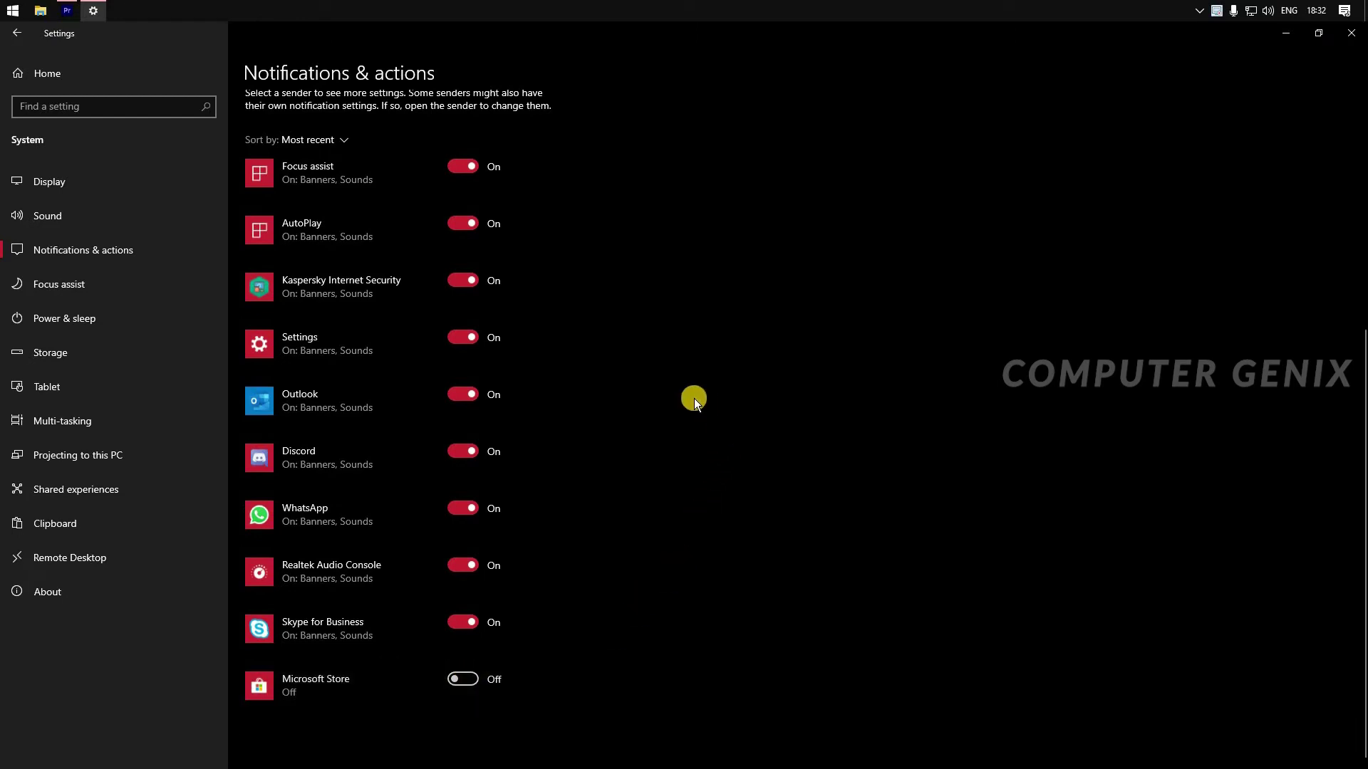
click(1351, 33)
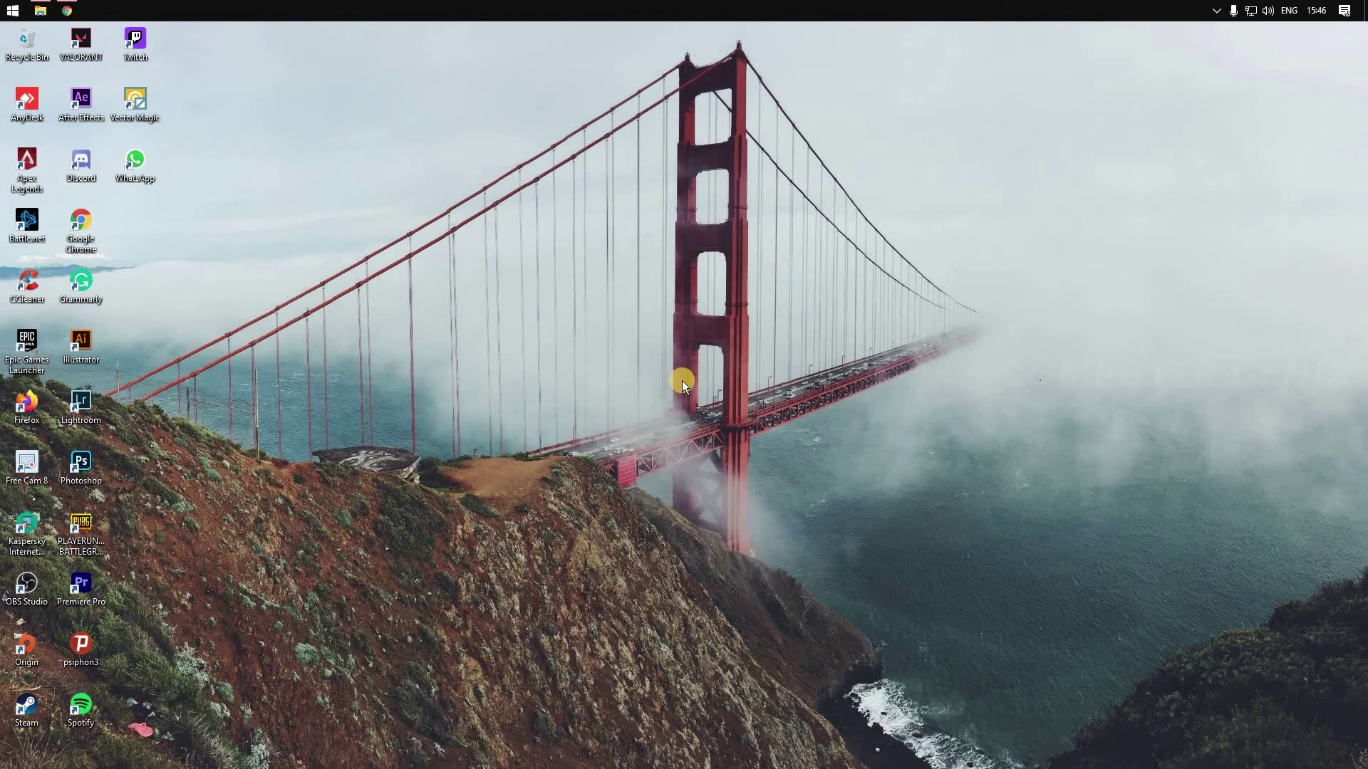
Step: Find and open the Optimise Drives tool by searching for "def", and go through the listed drives
click(14, 7)
text(def)
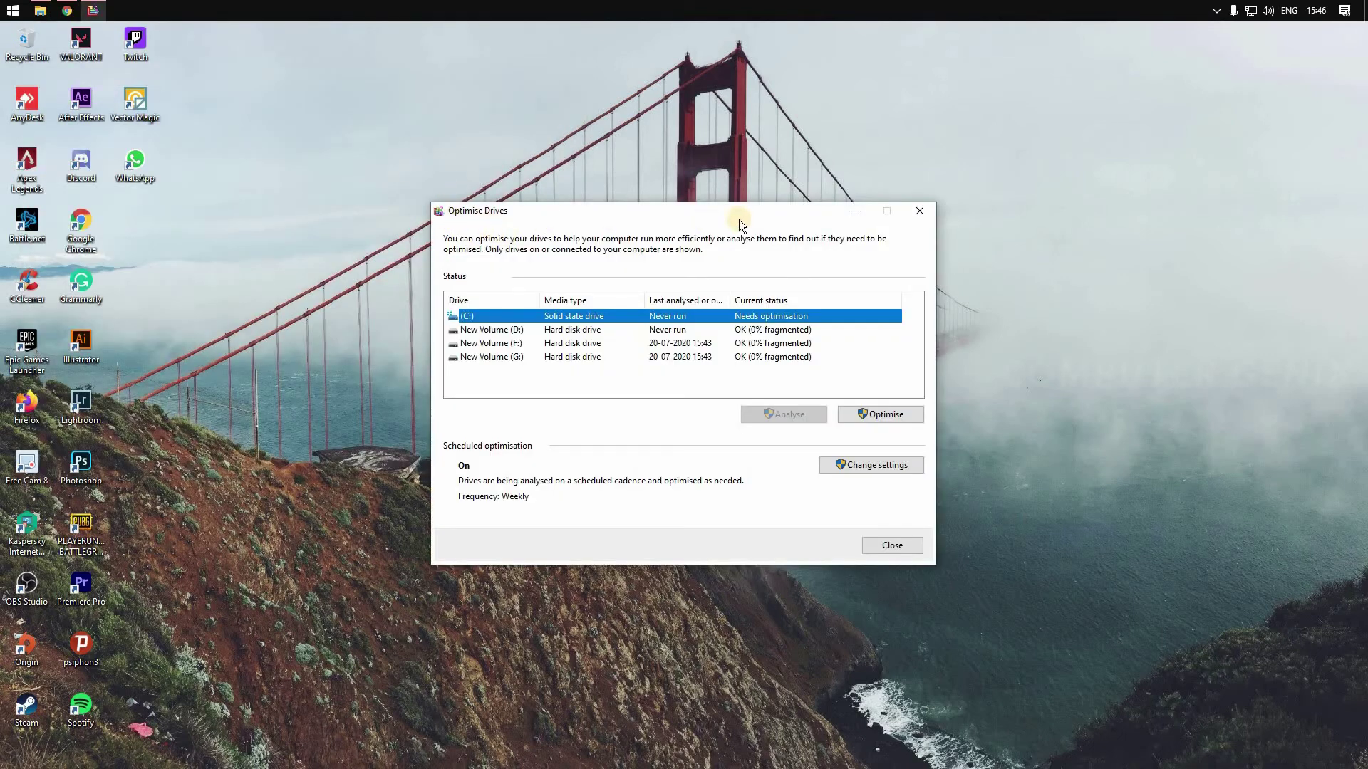
click(498, 331)
click(497, 346)
click(499, 356)
click(498, 332)
click(574, 317)
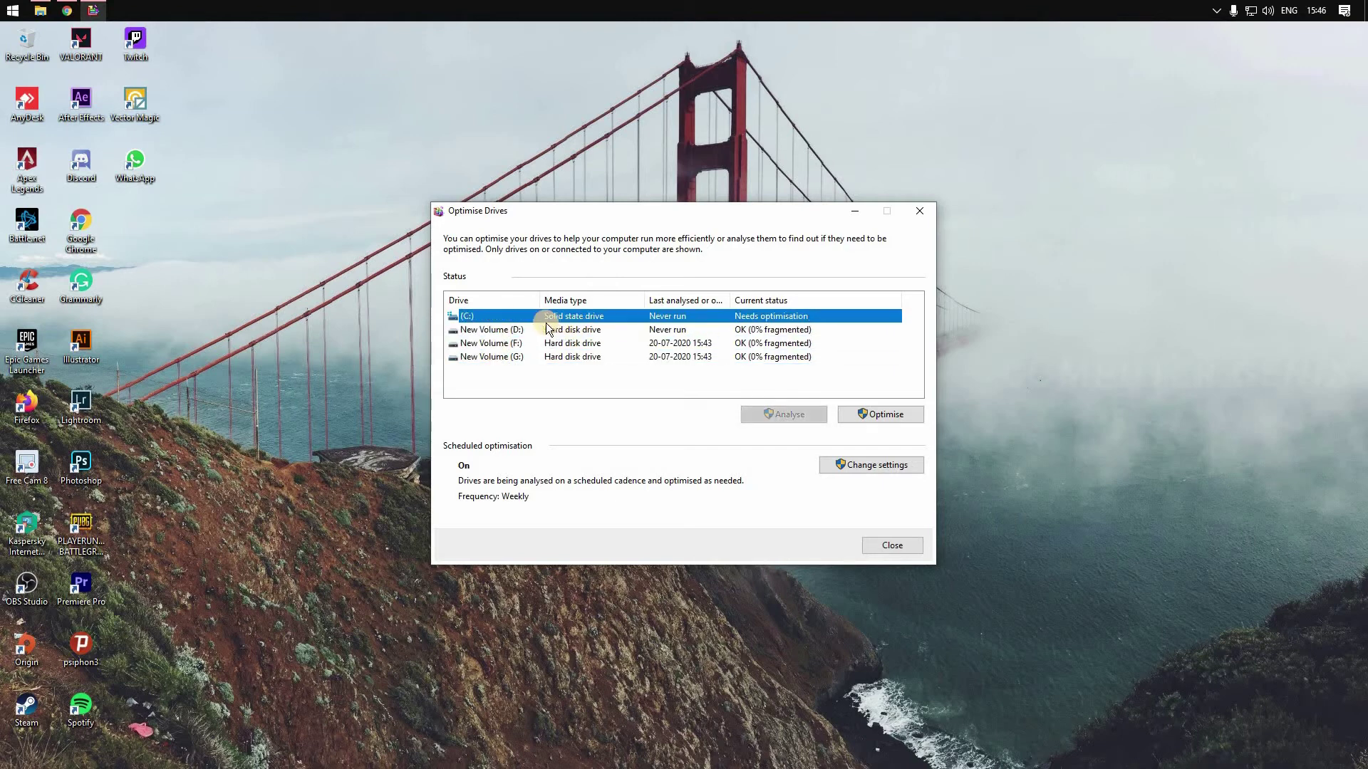
Step: Optimise the hard disk drives New Volume (G:) and New Volume (D:)
click(499, 356)
click(881, 415)
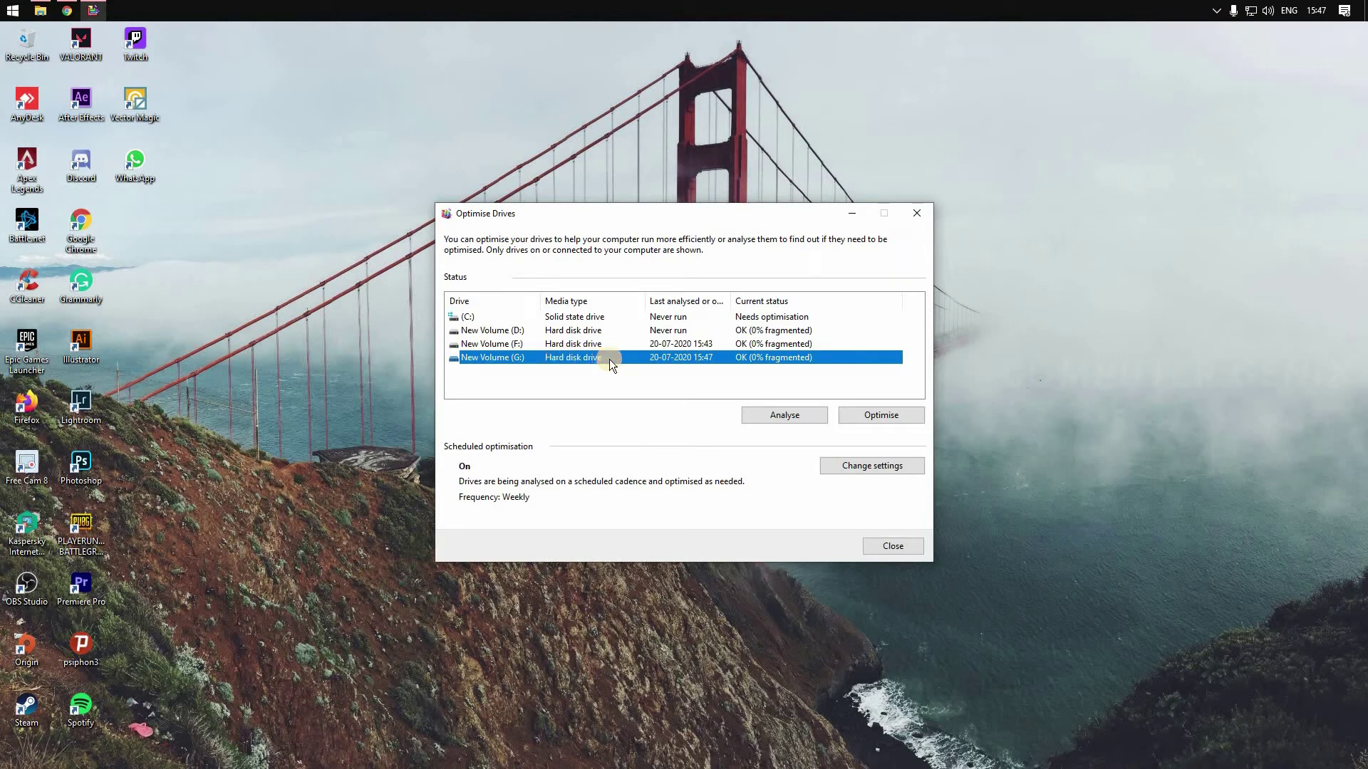
click(691, 330)
click(875, 415)
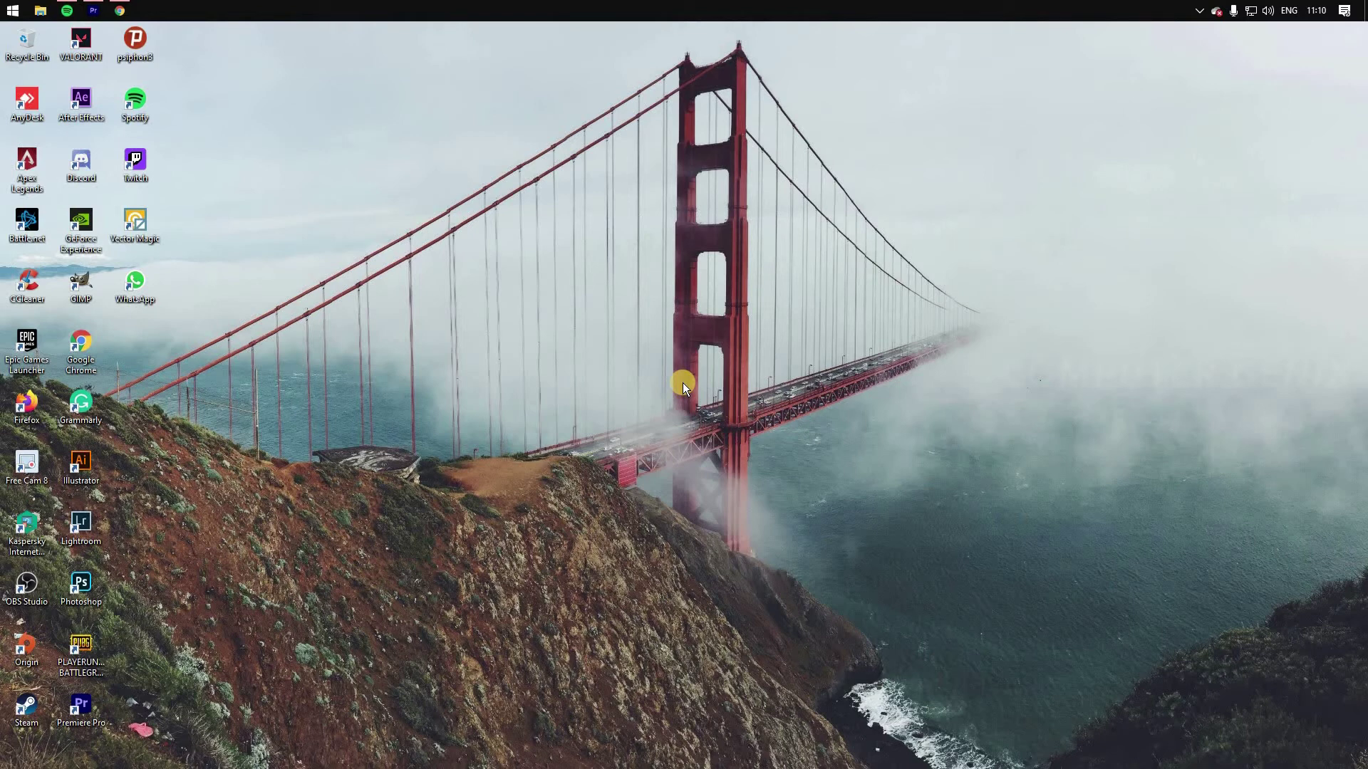
Step: Open Task Manager and set it to stay always on top
key(ctrl+shift+Escape)
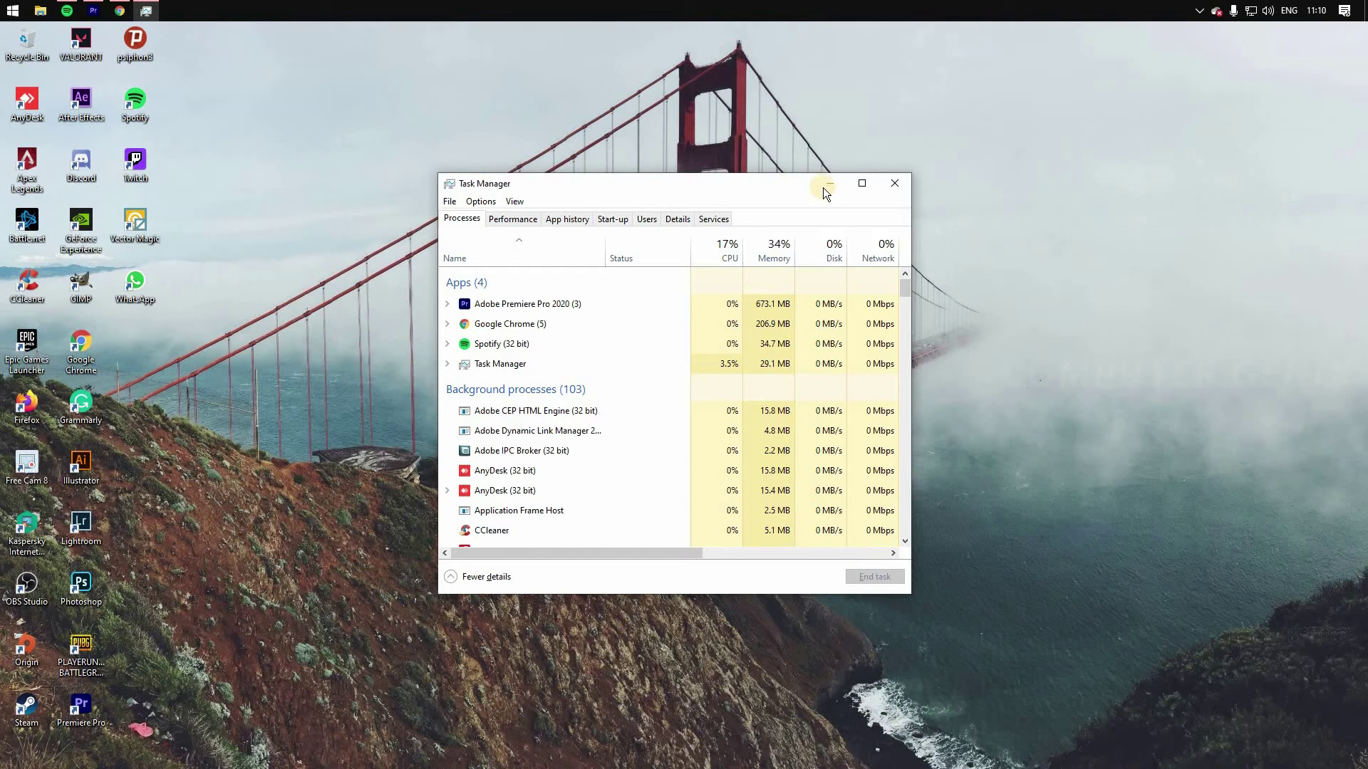
click(481, 202)
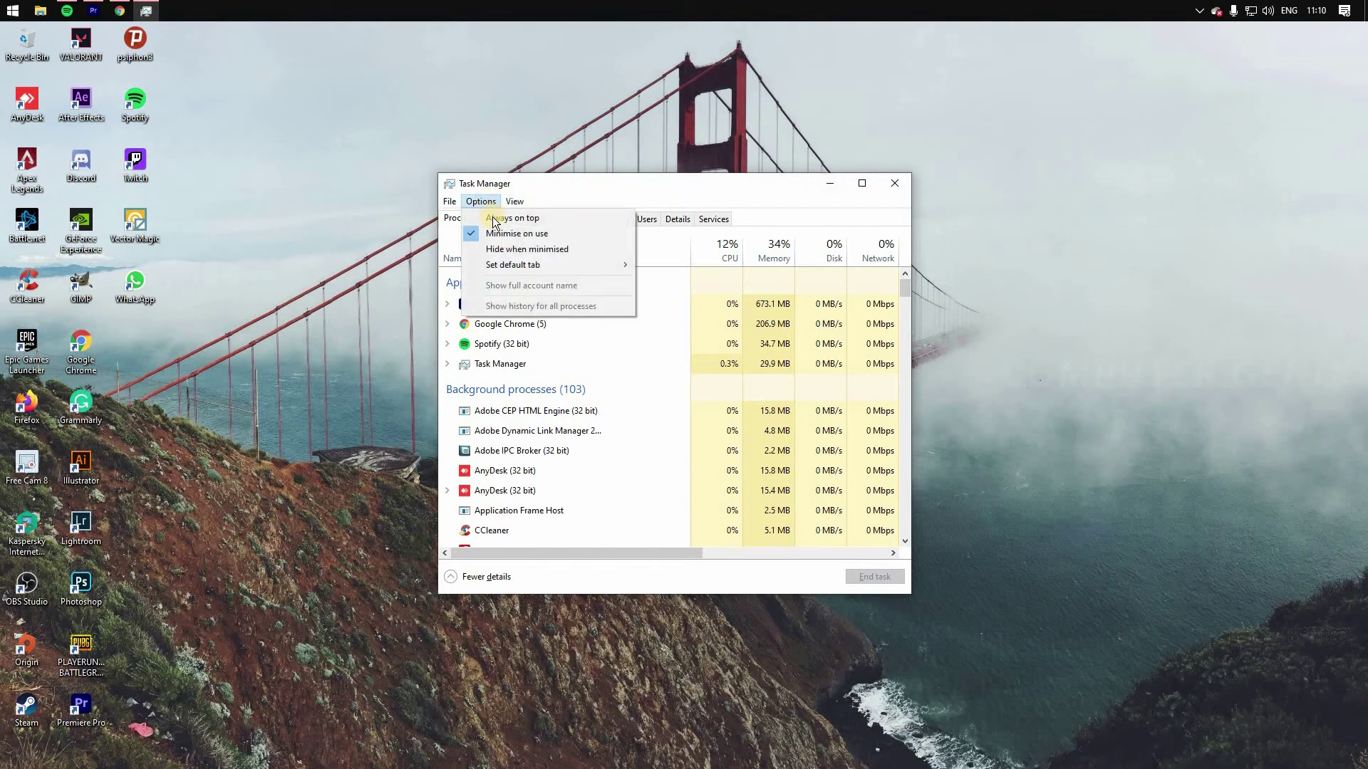
click(495, 219)
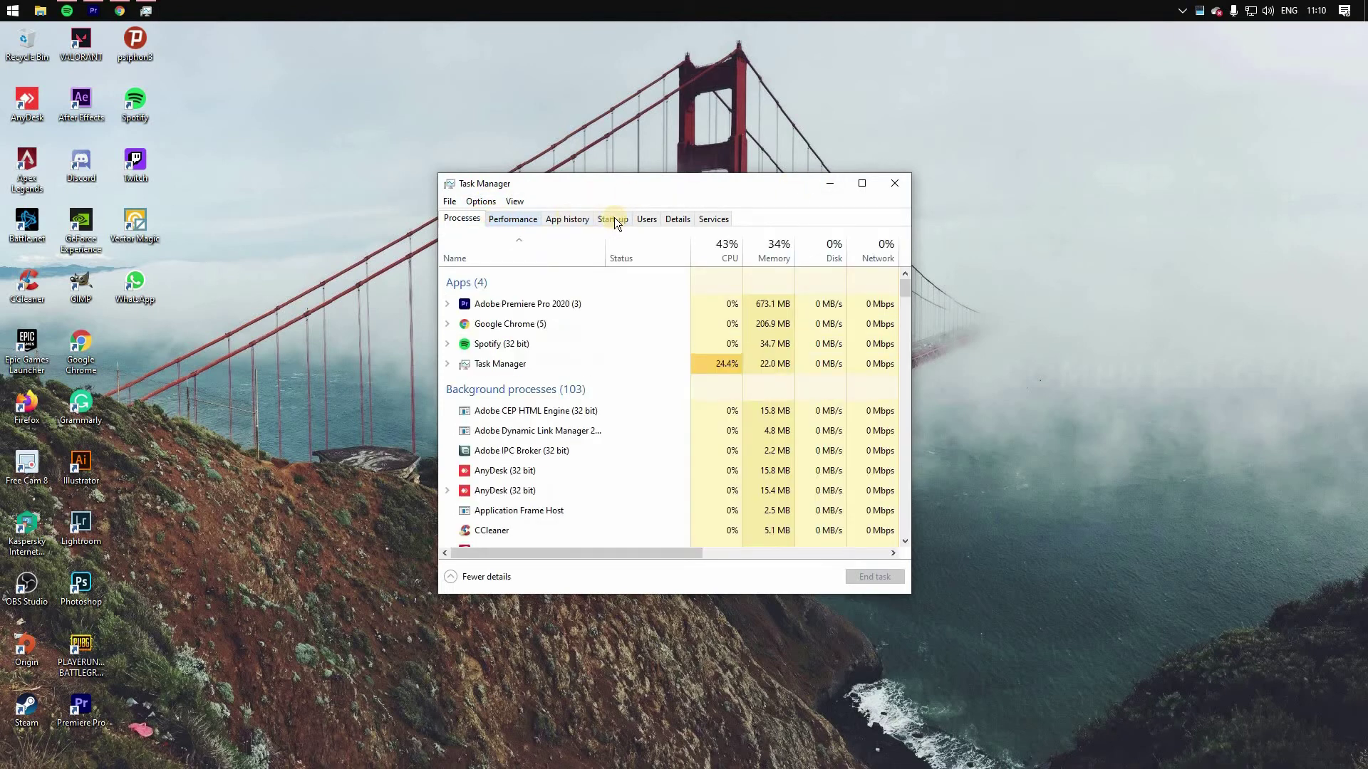
Step: Look over the start-up programs and disable Adobe GC Invoker Utility and Adobe Updater Startup Utility
click(613, 220)
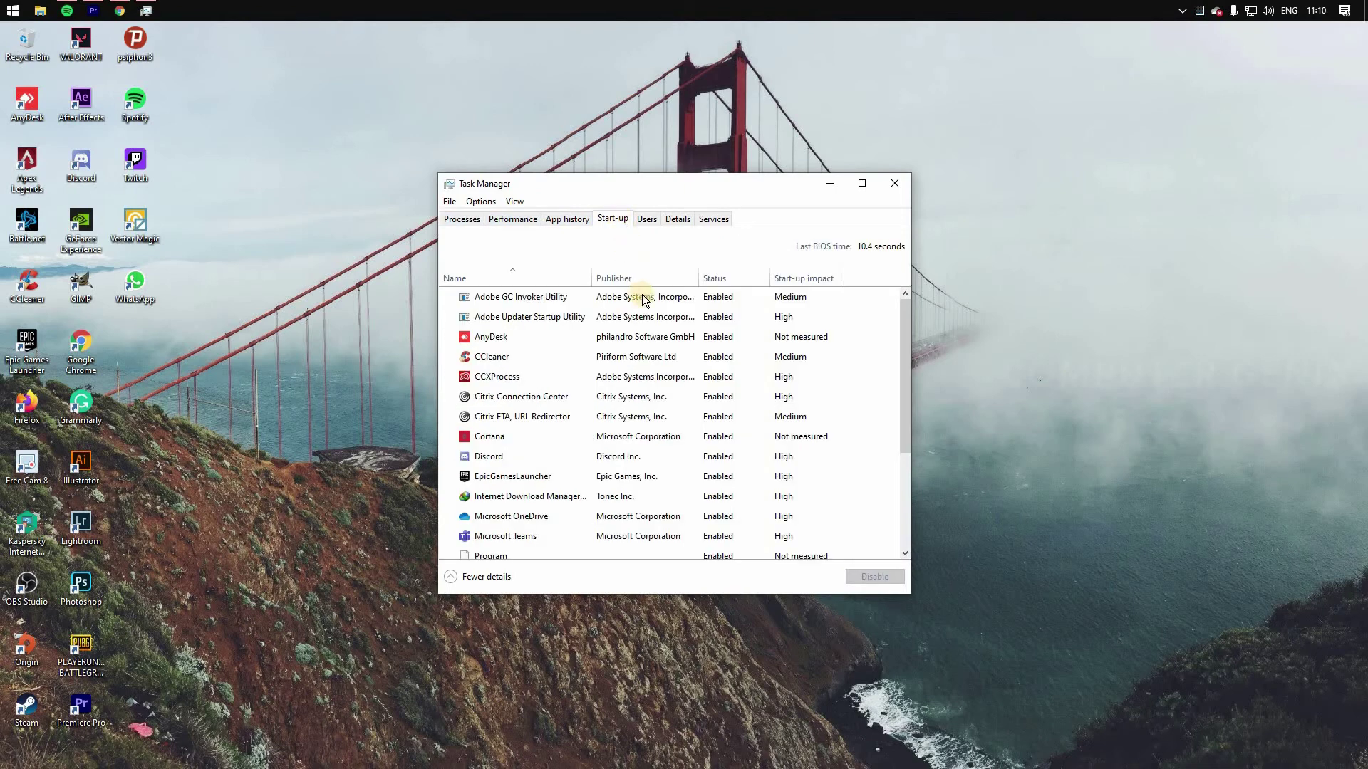
scroll(696, 352, down, 3)
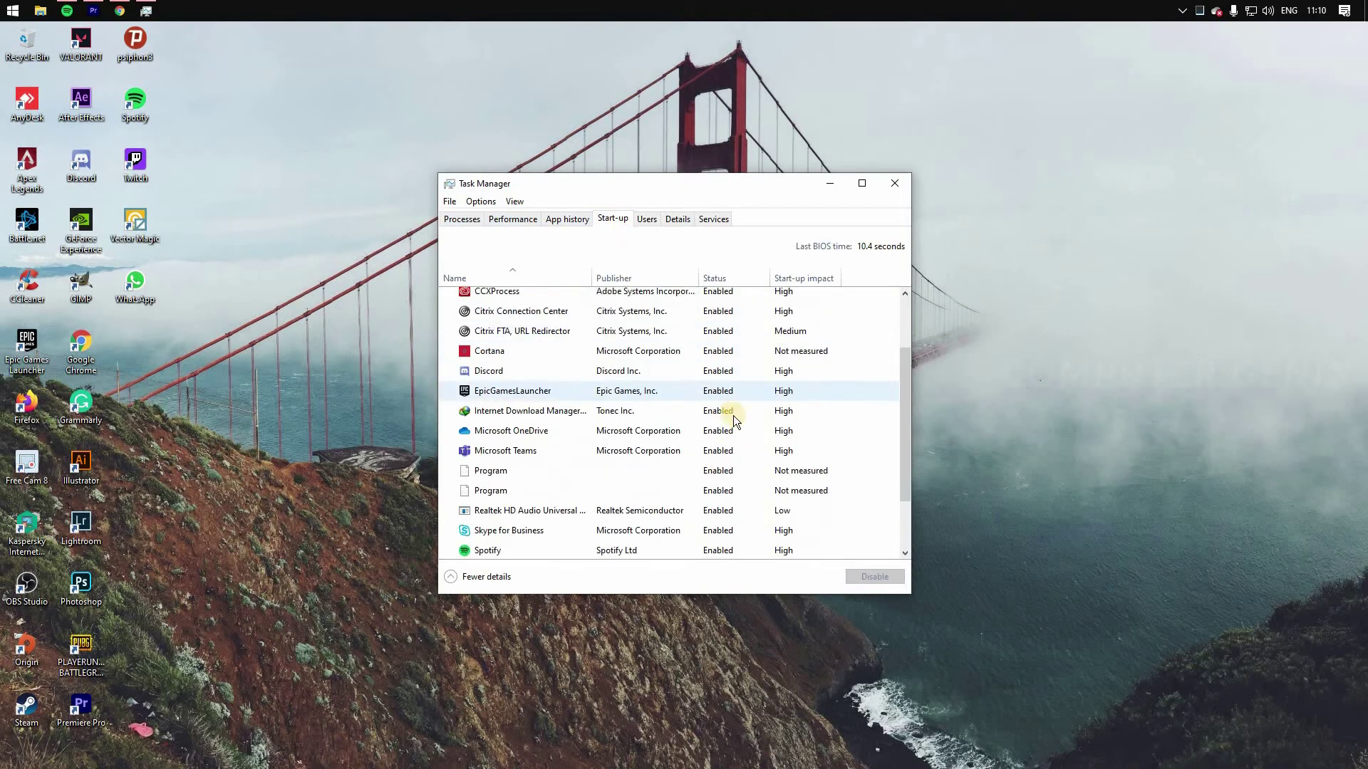
scroll(737, 464, up, 5)
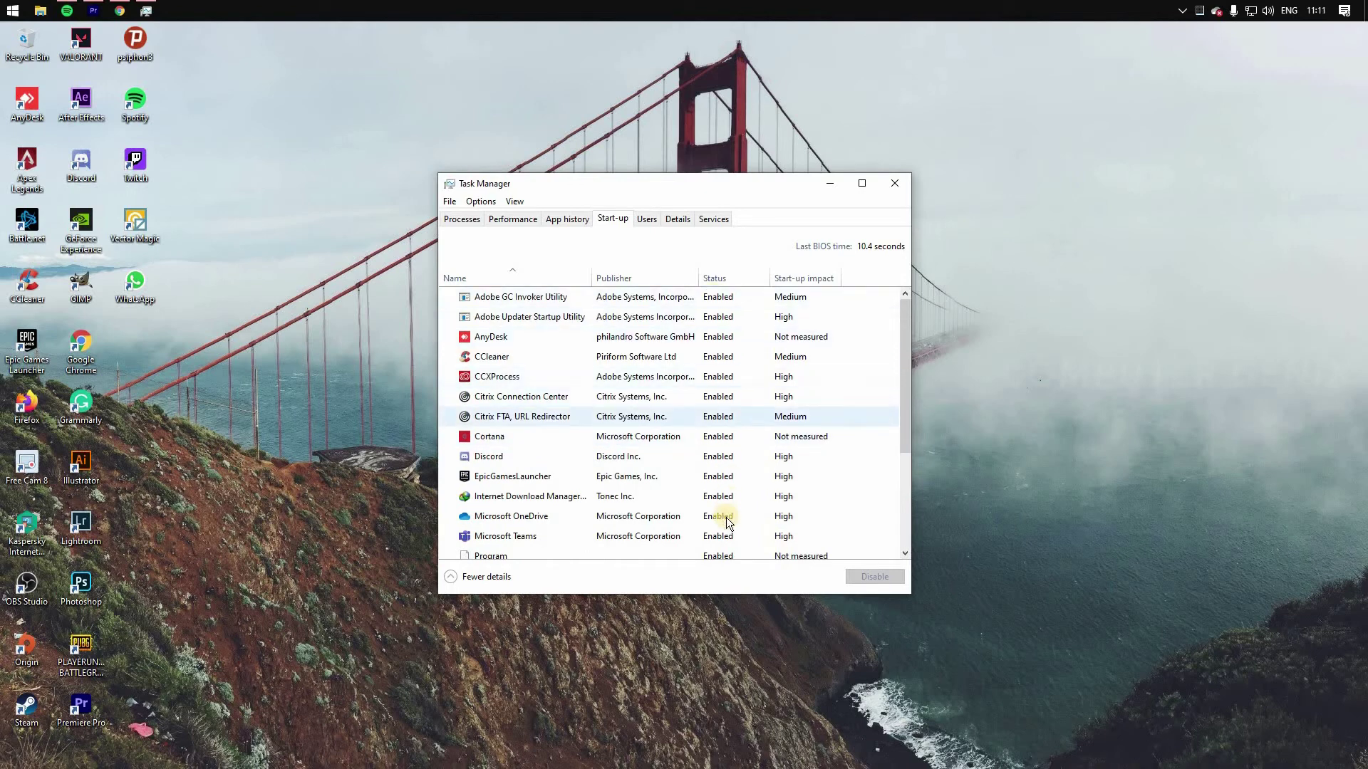
scroll(705, 471, down, 2)
scroll(694, 428, down, 1)
scroll(684, 396, up, 3)
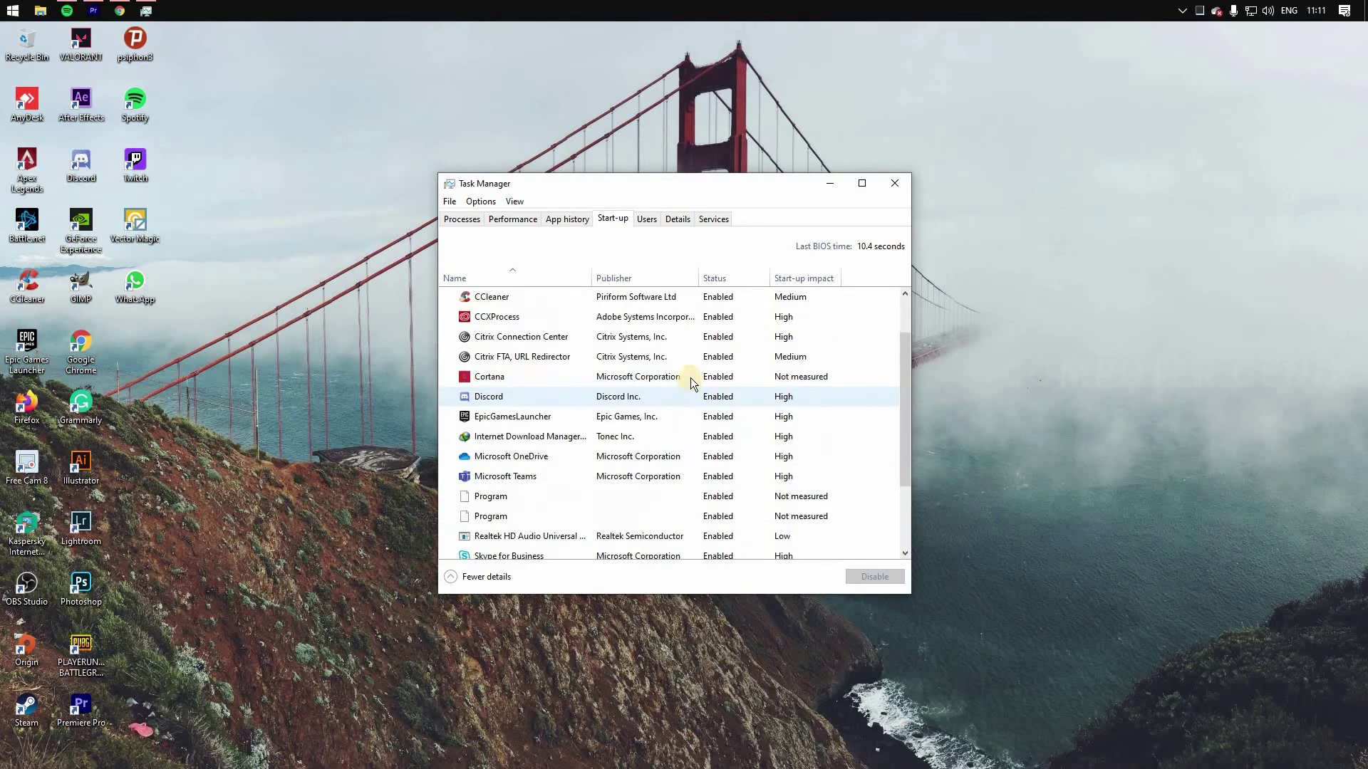
right_click(563, 299)
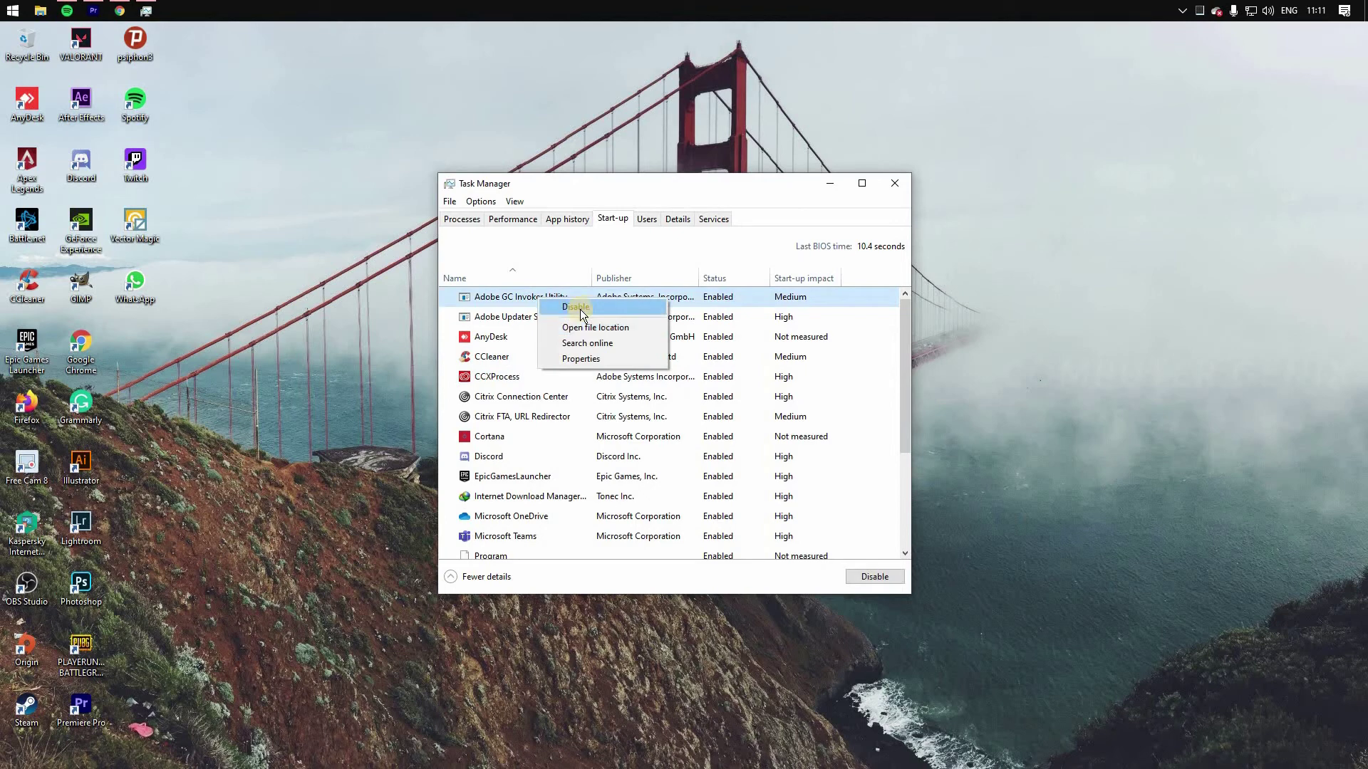
click(545, 317)
right_click(547, 316)
click(560, 326)
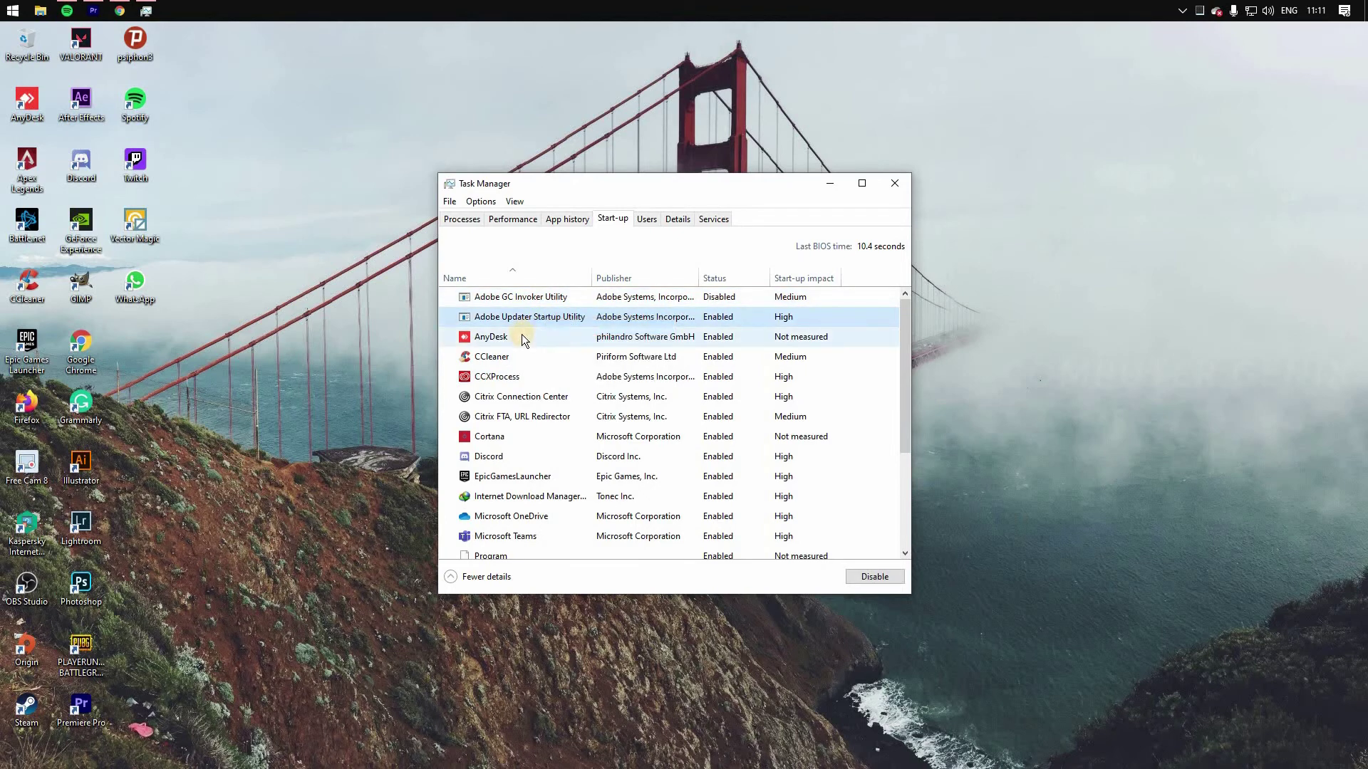
Step: Disable AnyDesk, CCleaner and CCXProcess in the start-up programs list
click(522, 335)
click(875, 576)
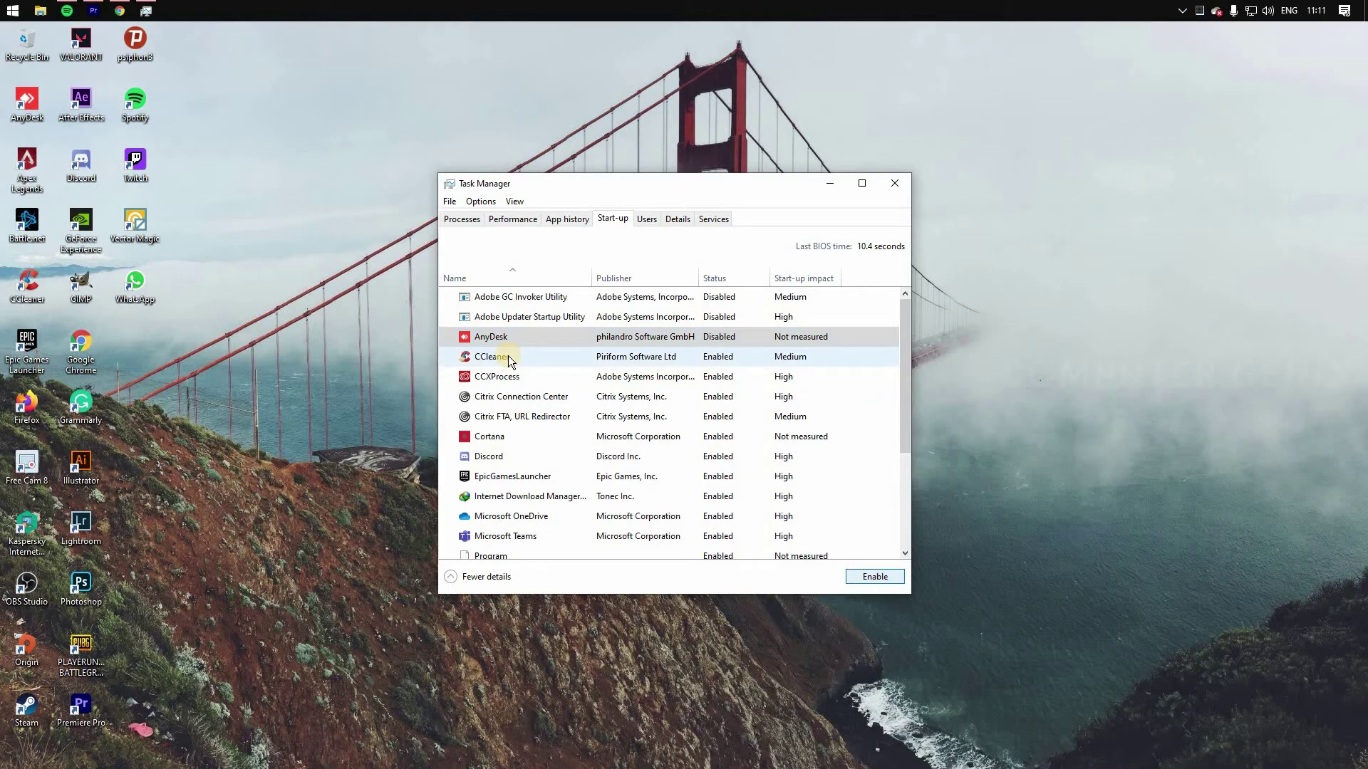
click(507, 357)
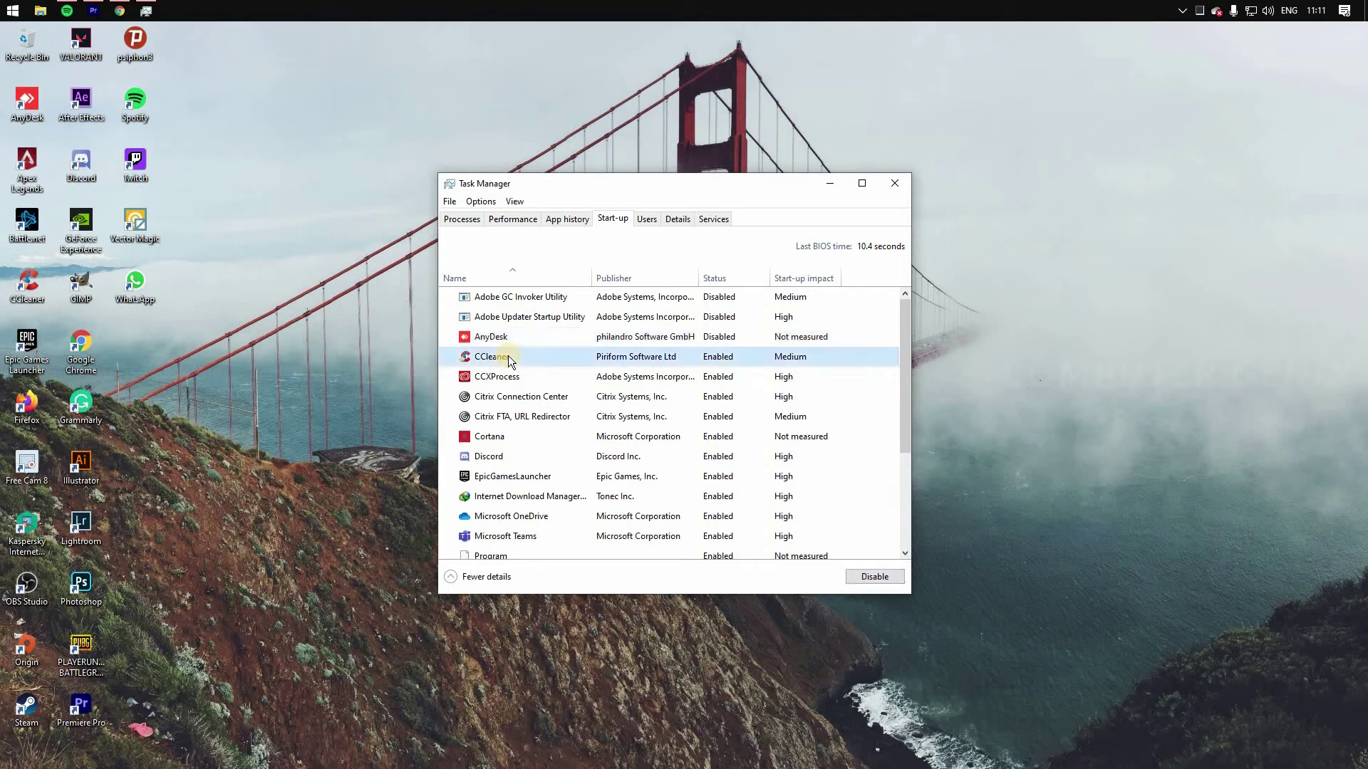
click(868, 577)
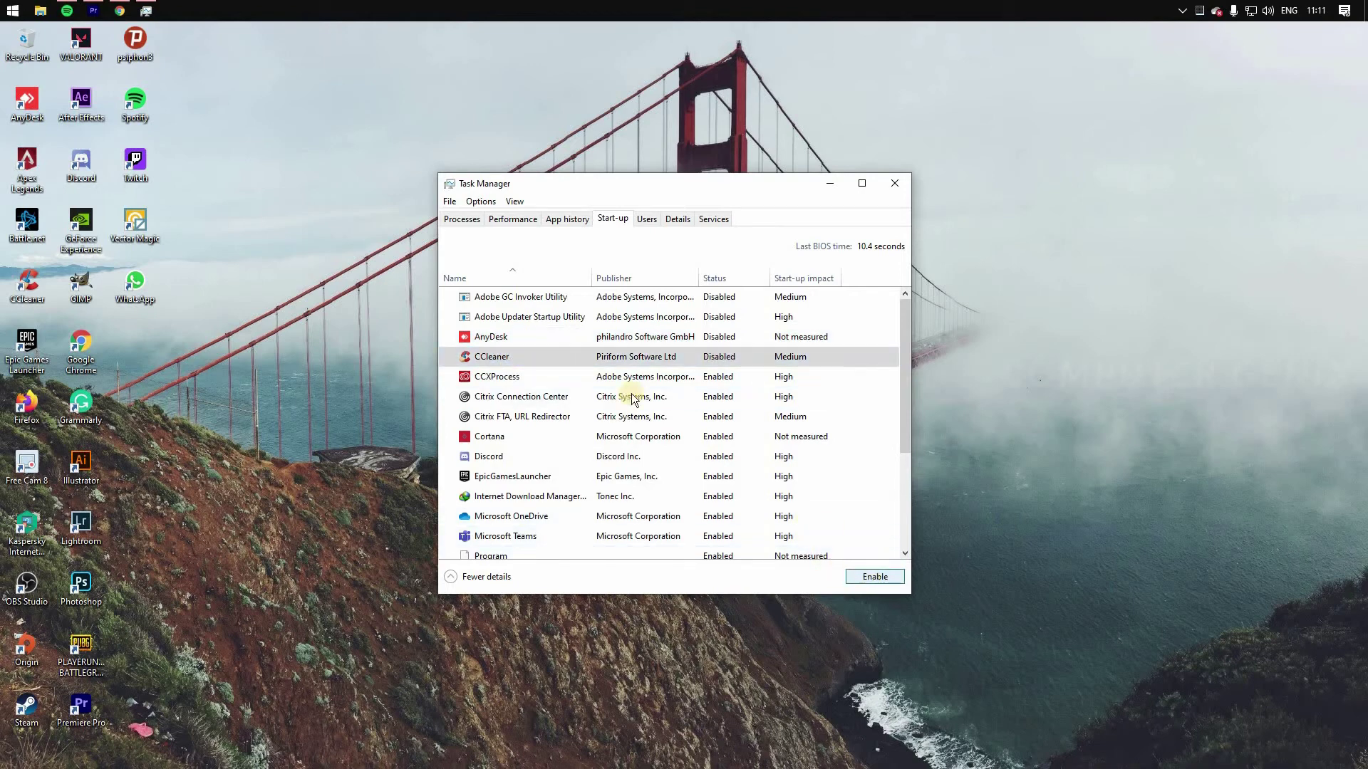
right_click(524, 378)
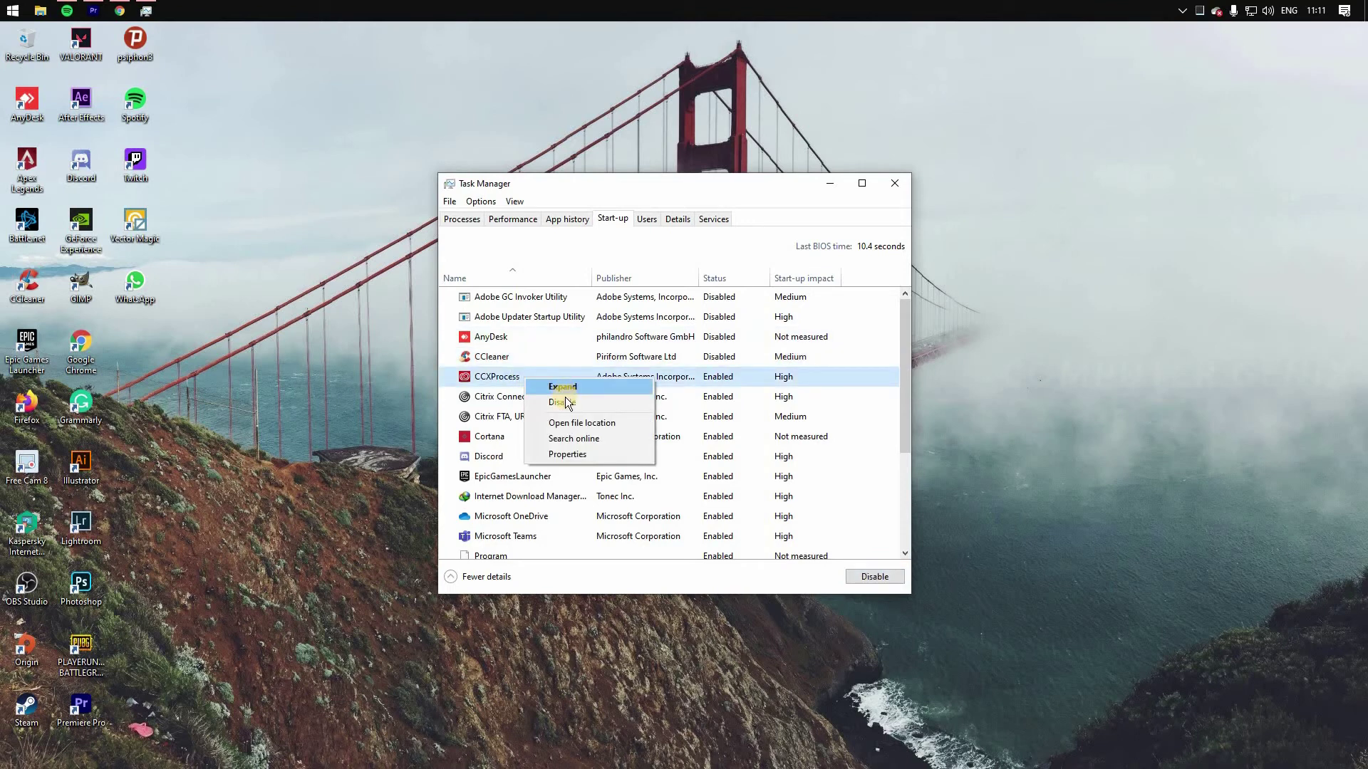
click(551, 401)
Step: Disable Citrix Connection Center, Citrix FTA, URL Redirector and Cortana in the start-up programs list
right_click(552, 401)
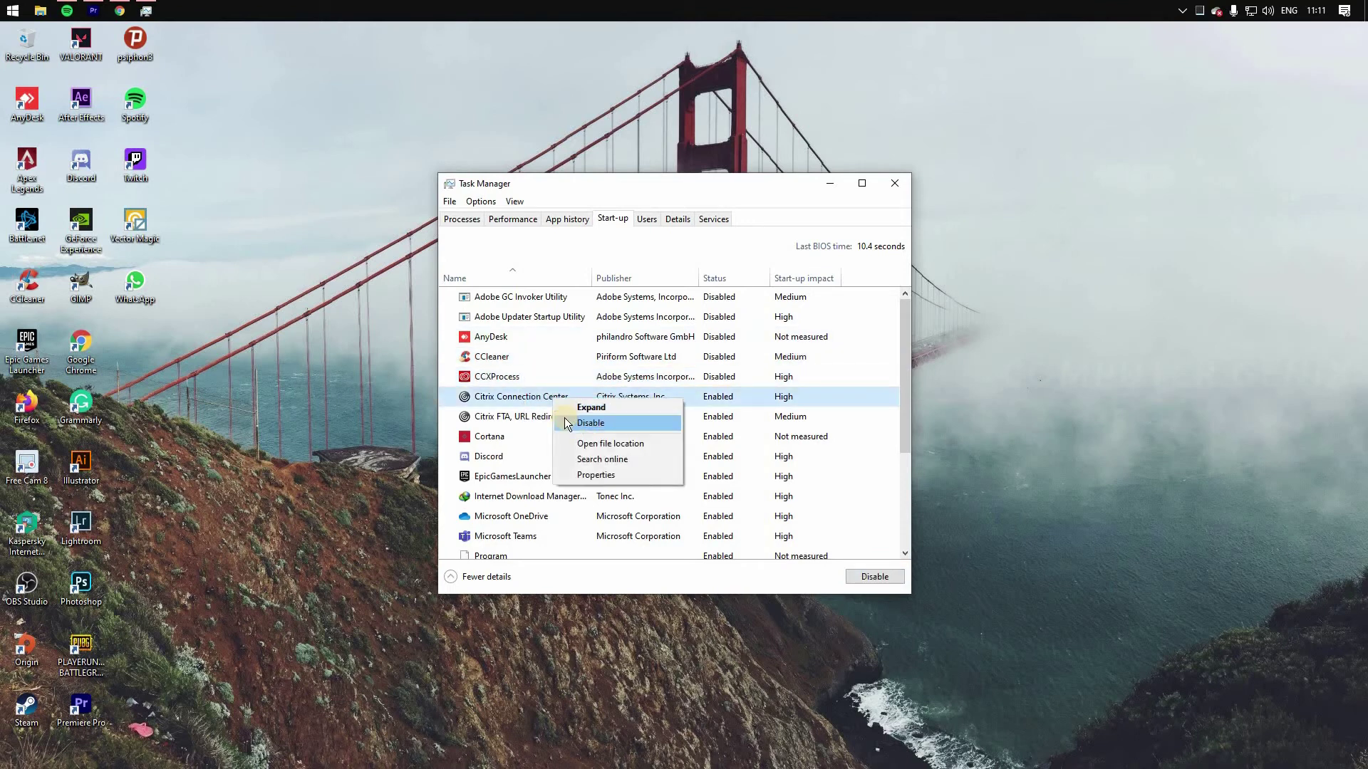
click(592, 427)
right_click(568, 420)
click(600, 430)
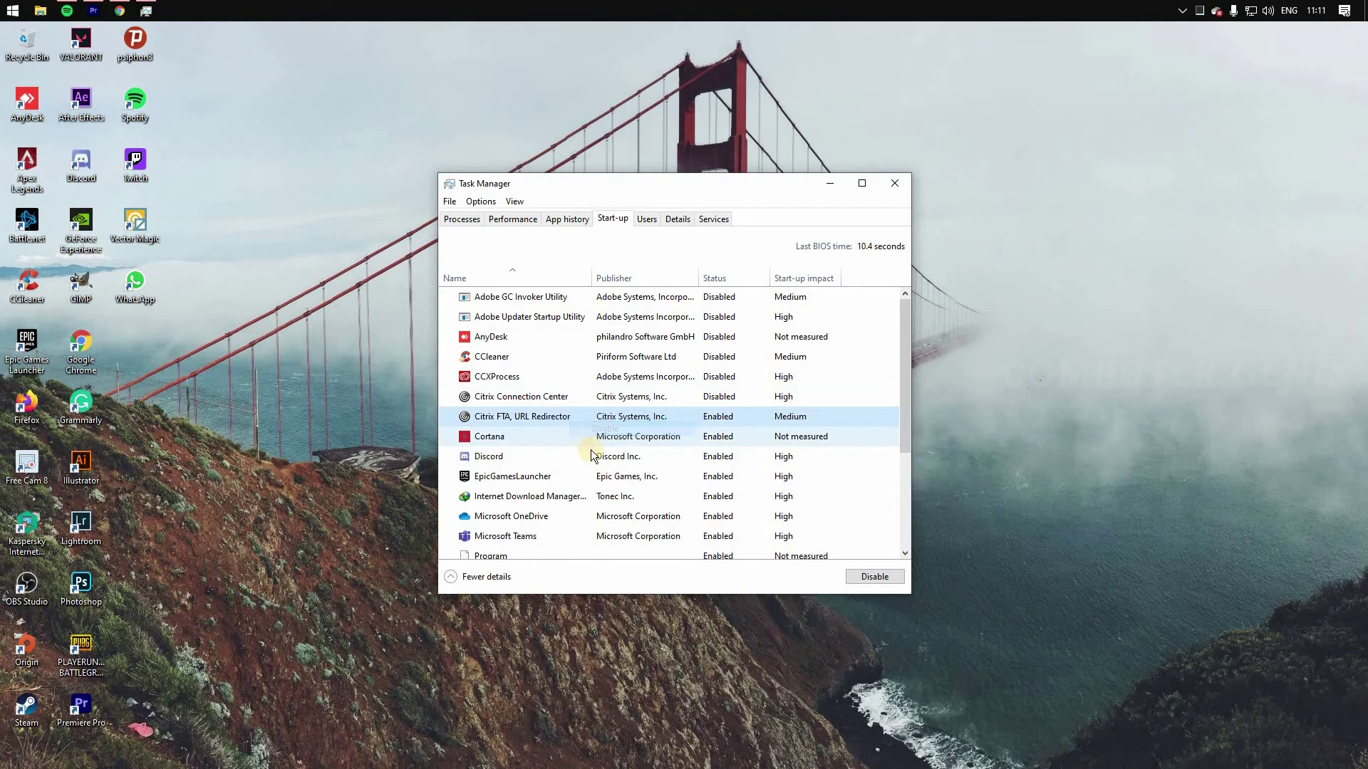
right_click(555, 437)
click(566, 447)
Step: Disable EpicGamesLauncher and Internet Download Manager in the start-up programs list
right_click(556, 458)
click(579, 482)
right_click(571, 475)
click(596, 498)
right_click(584, 496)
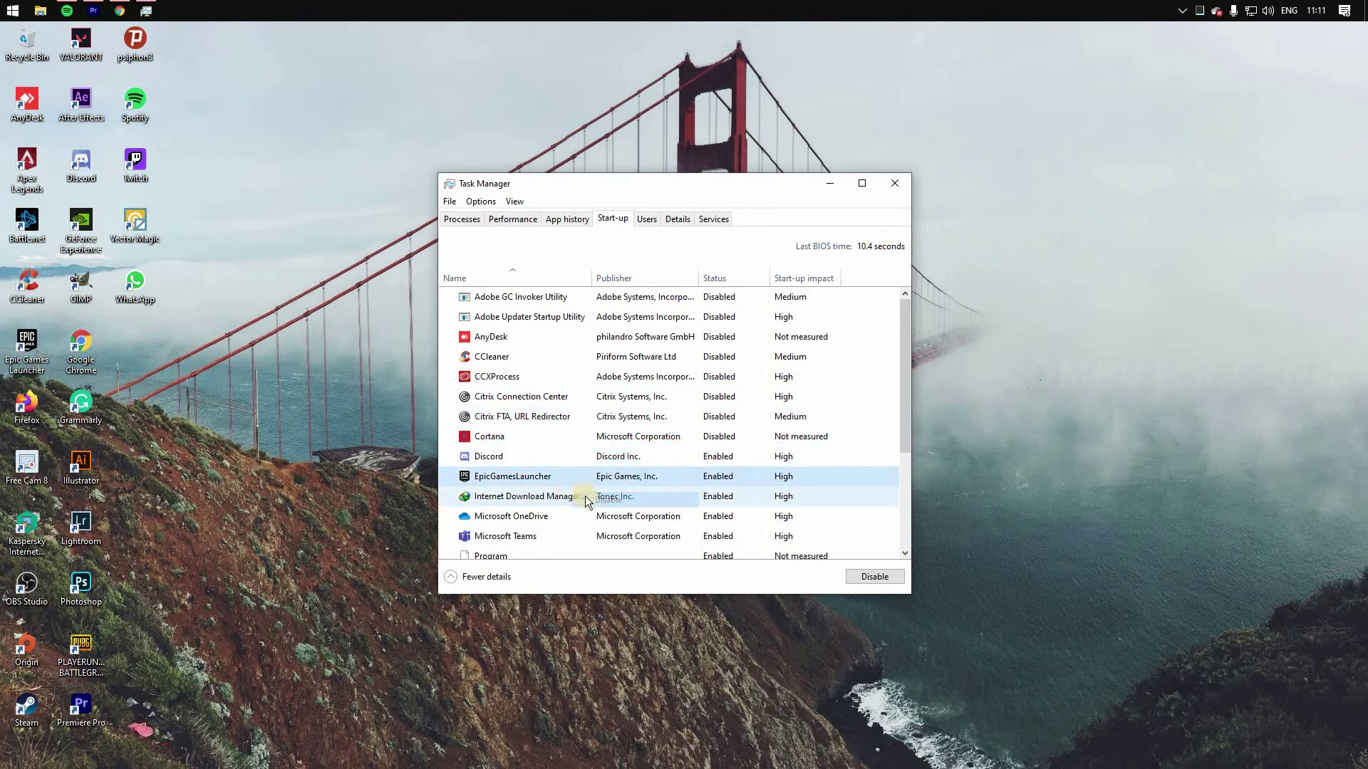
click(606, 517)
Step: Disable both entries named Program in the start-up programs list
scroll(563, 442, down, 1)
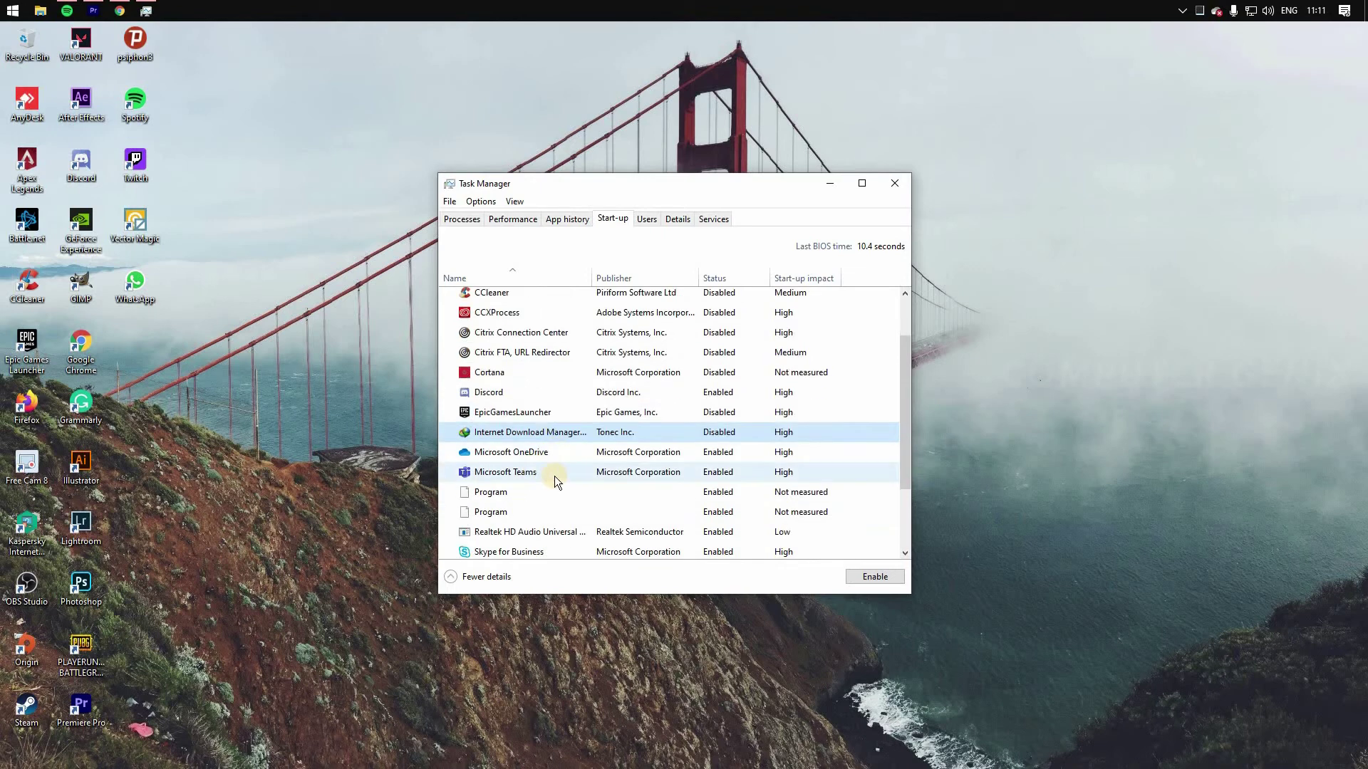
right_click(554, 474)
click(553, 493)
right_click(542, 492)
click(562, 502)
scroll(527, 493, down, 1)
right_click(528, 491)
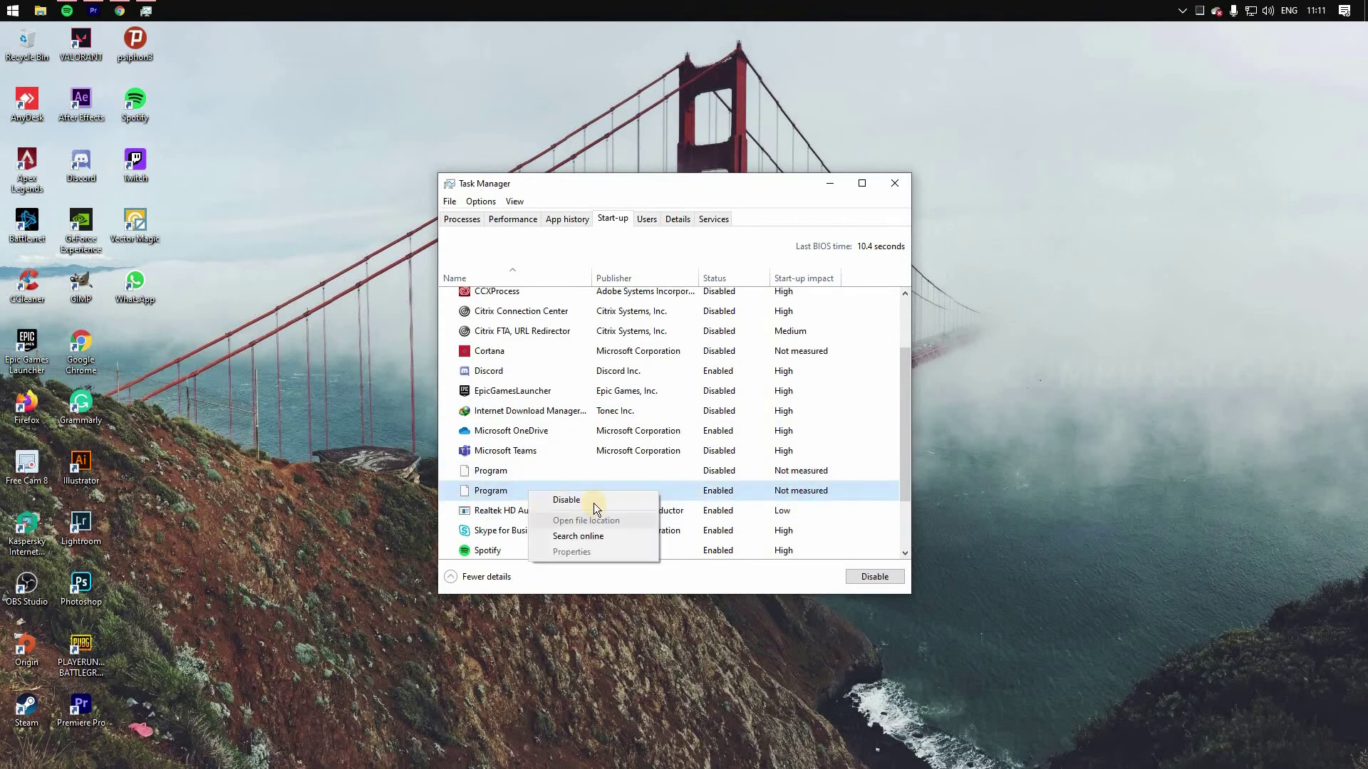
click(570, 500)
Step: Disable Realtek HD Audio Universal, Skype for Business and Spotify in the start-up programs list
right_click(549, 503)
click(593, 519)
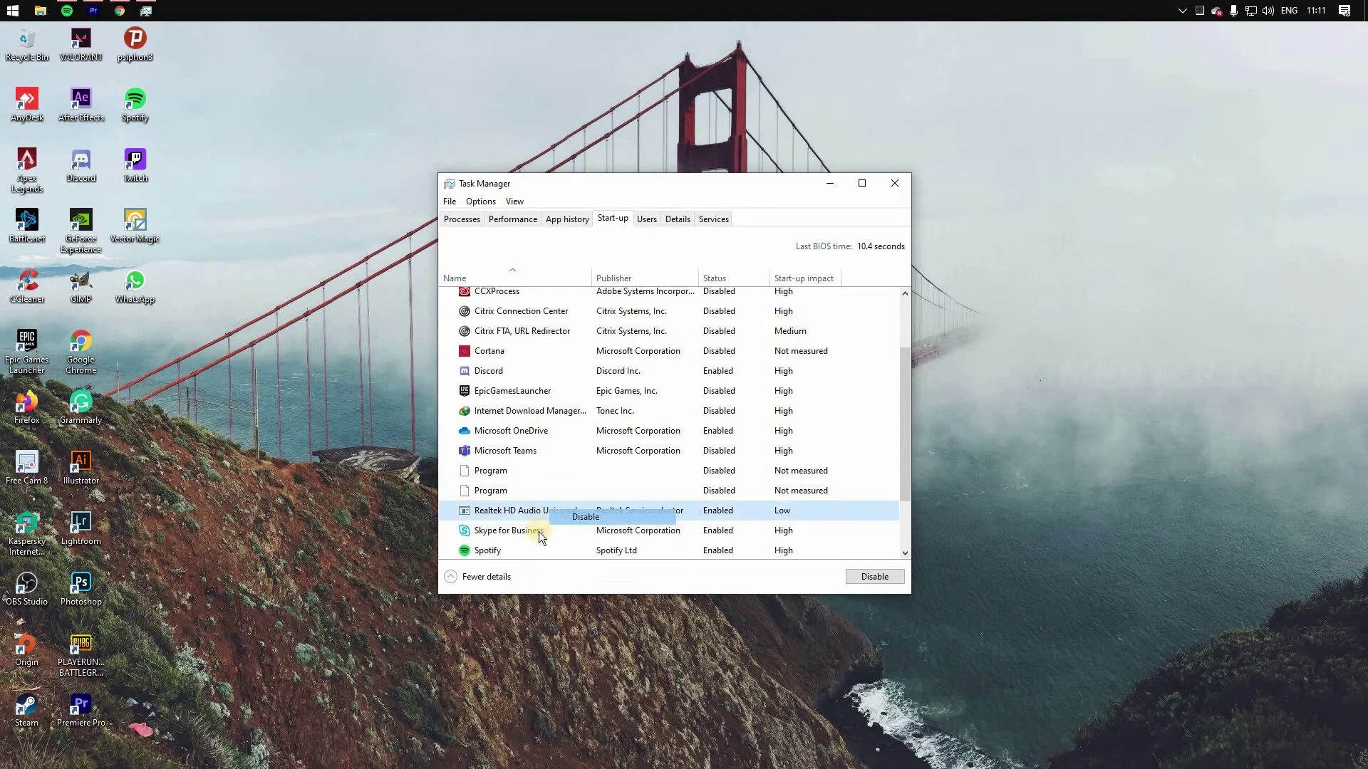
right_click(539, 532)
click(574, 557)
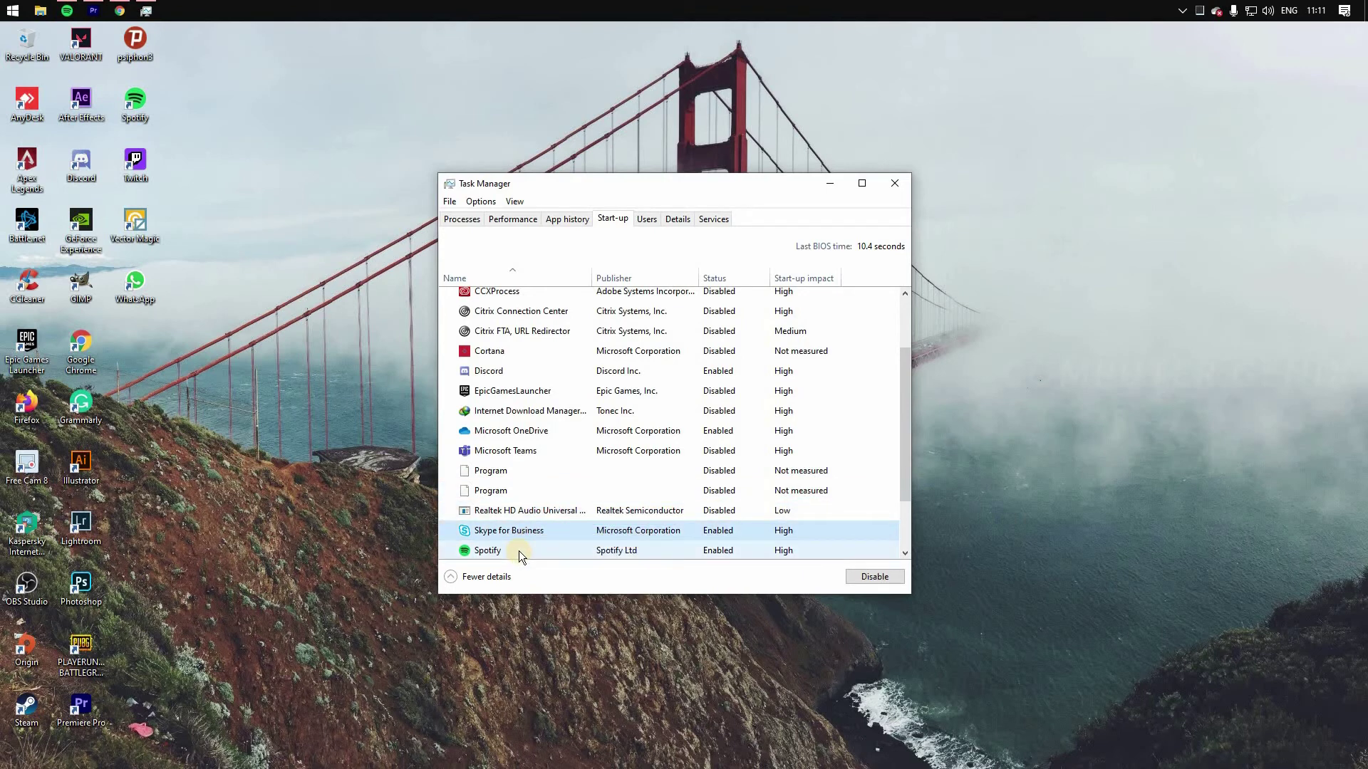
right_click(519, 550)
click(560, 574)
Step: Disable Steam Client Bootstrapper, Vanguard tray notification, Wondershare Studio, Microsoft OneDrive and Microsoft Teams at start-up, and close Task Manager
scroll(561, 537, down, 1)
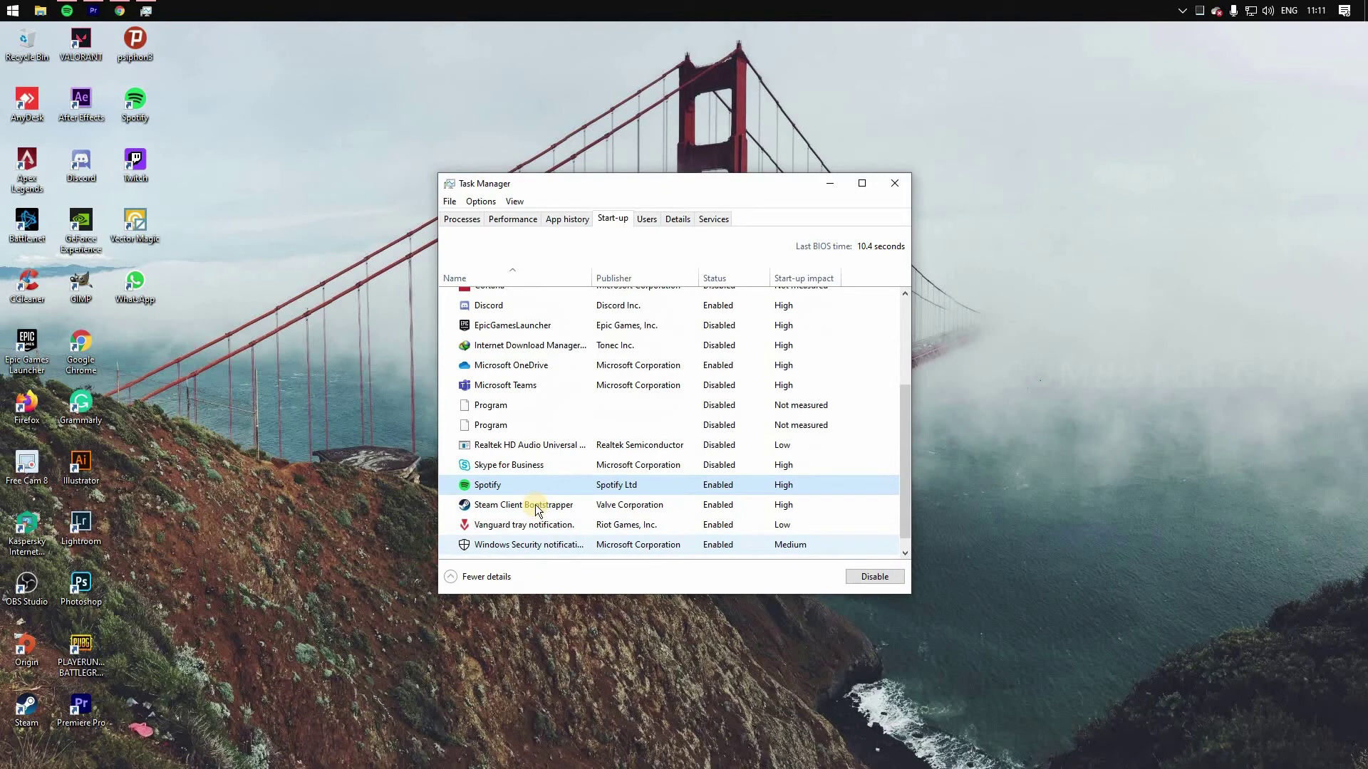
right_click(536, 507)
click(546, 529)
right_click(533, 507)
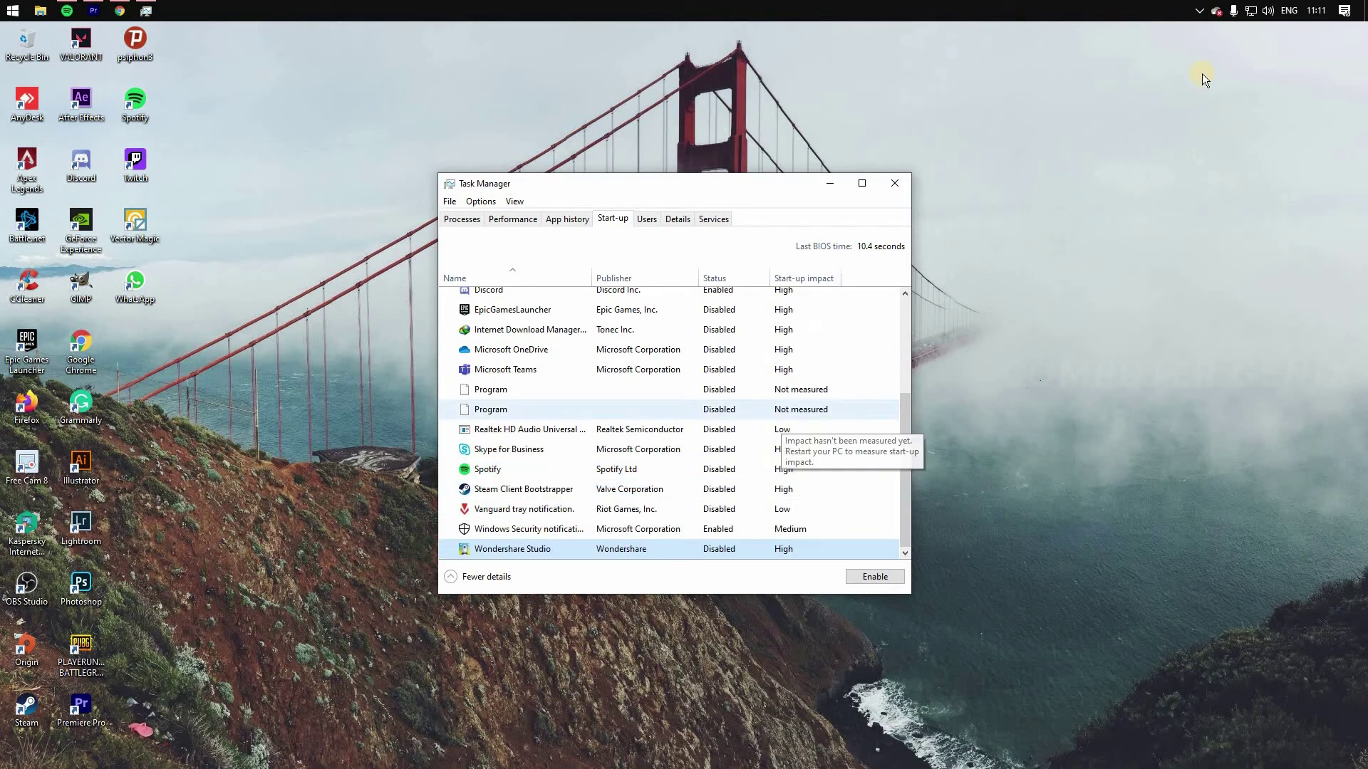
click(1199, 10)
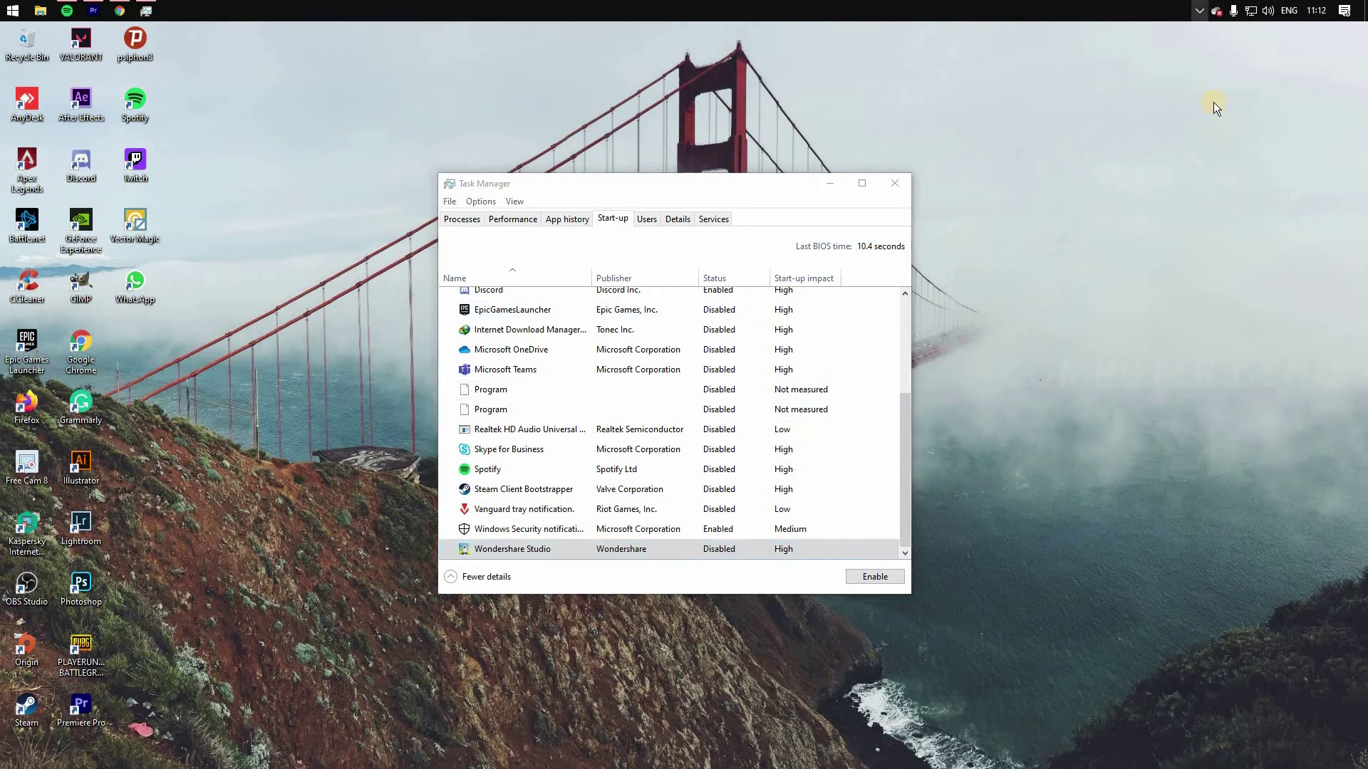
click(903, 184)
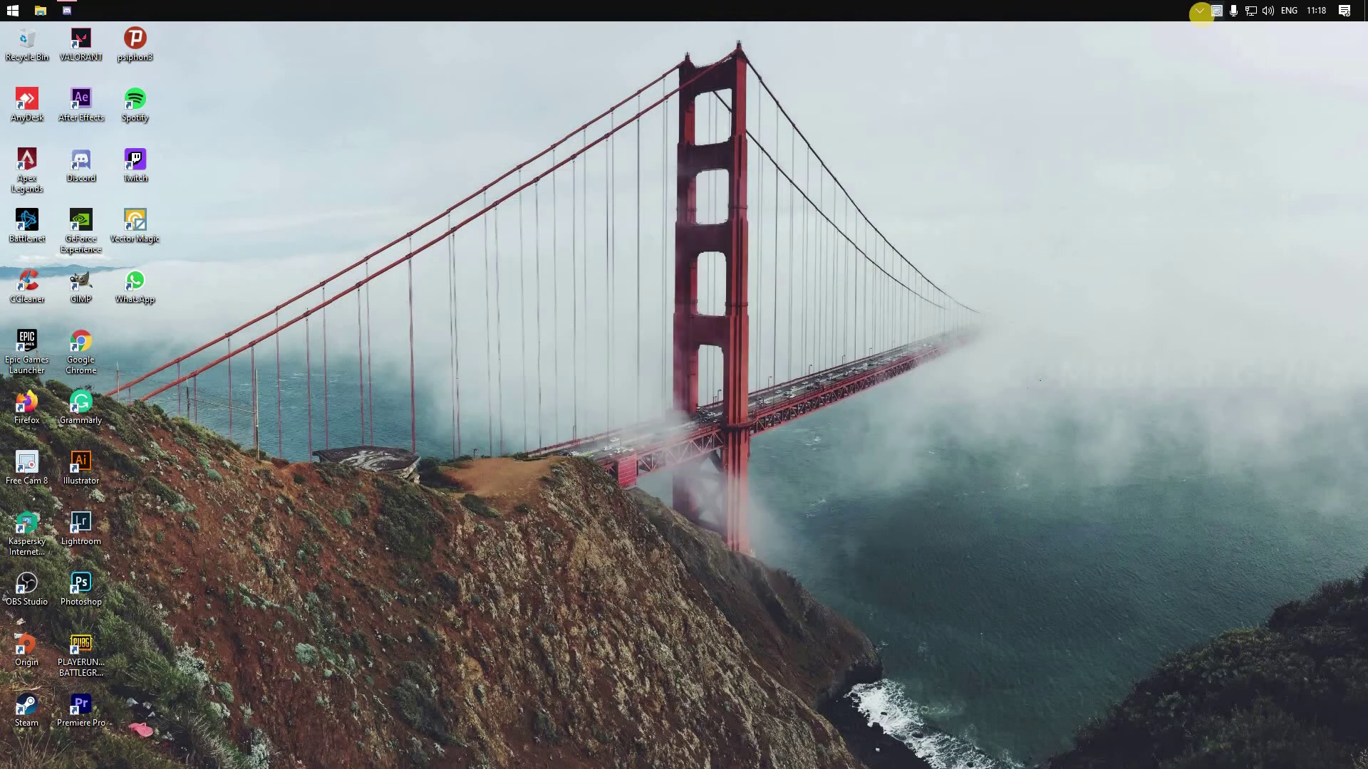
Step: Check the hidden tray icons, review the status and impact of all start-up programs in Task Manager, and close it
click(1200, 11)
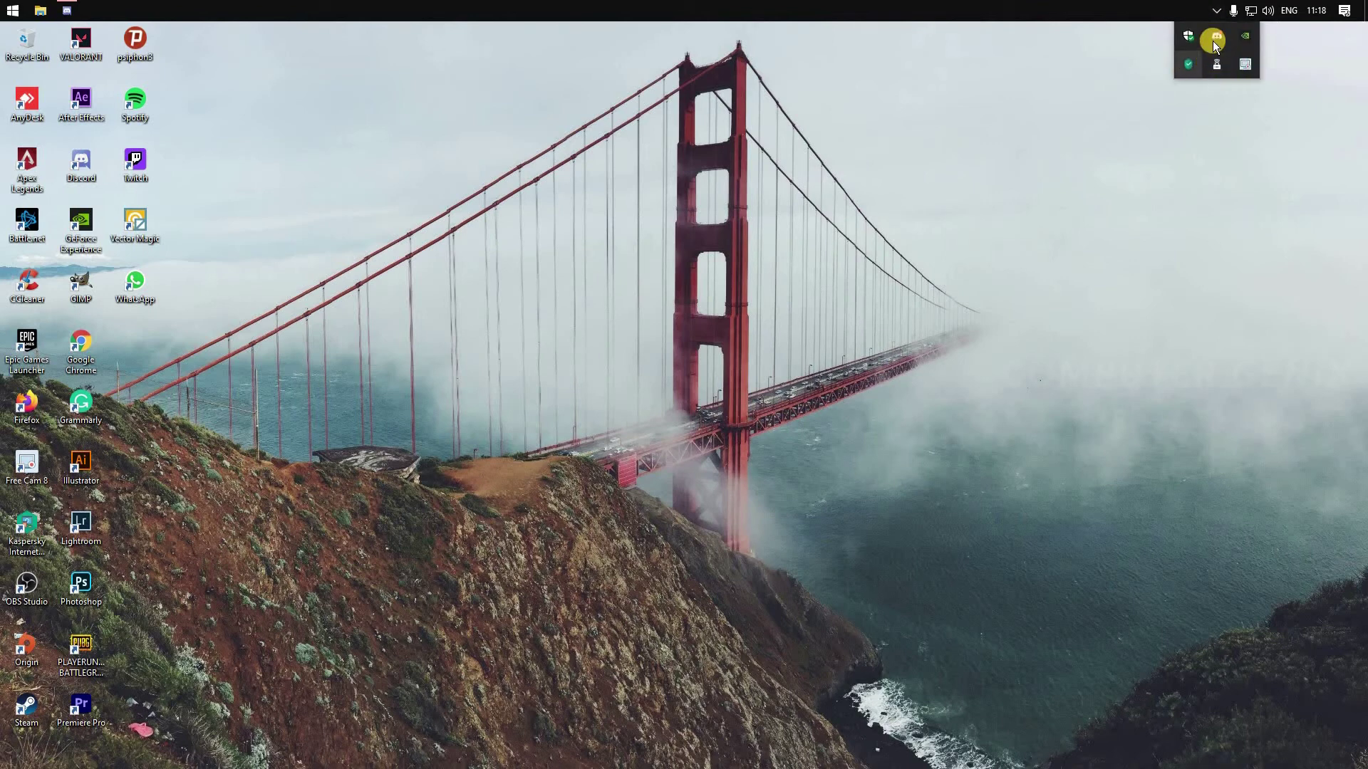
right_click(1033, 9)
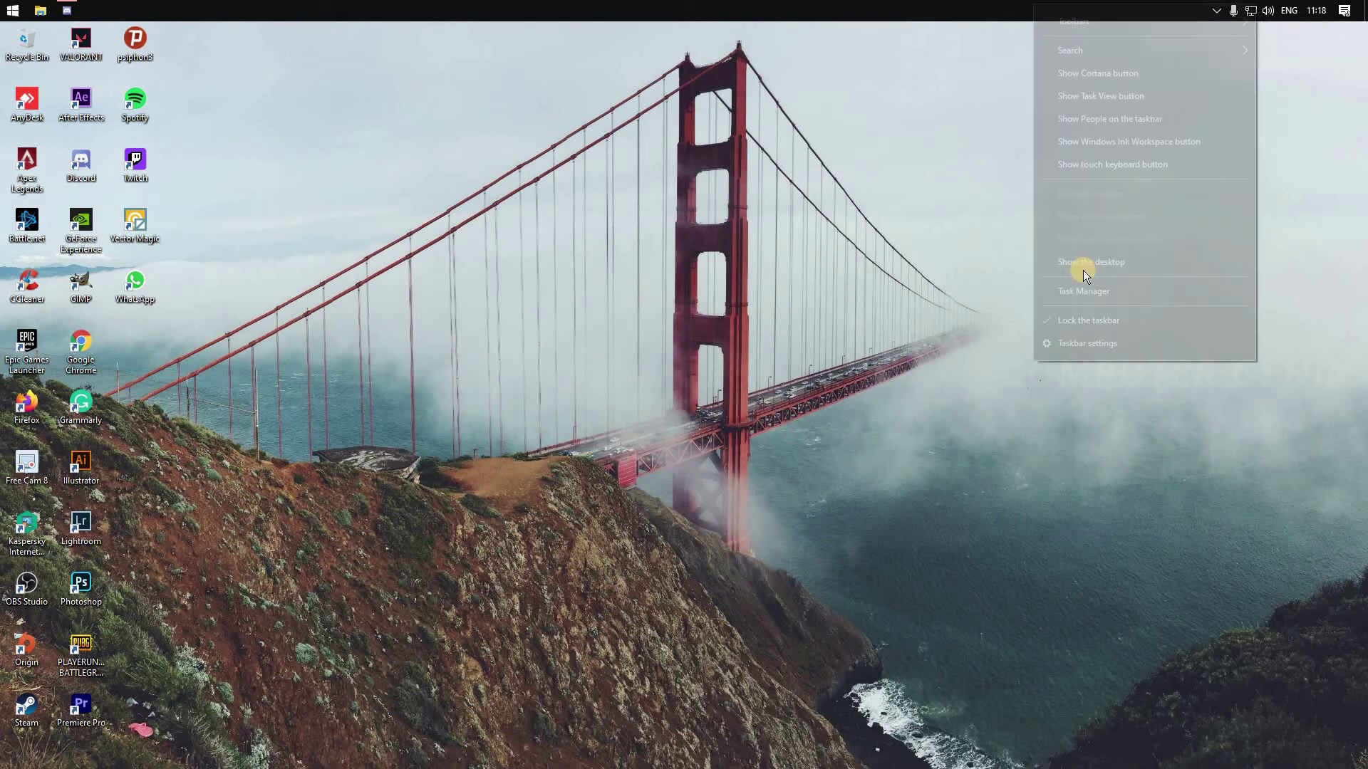
click(1085, 291)
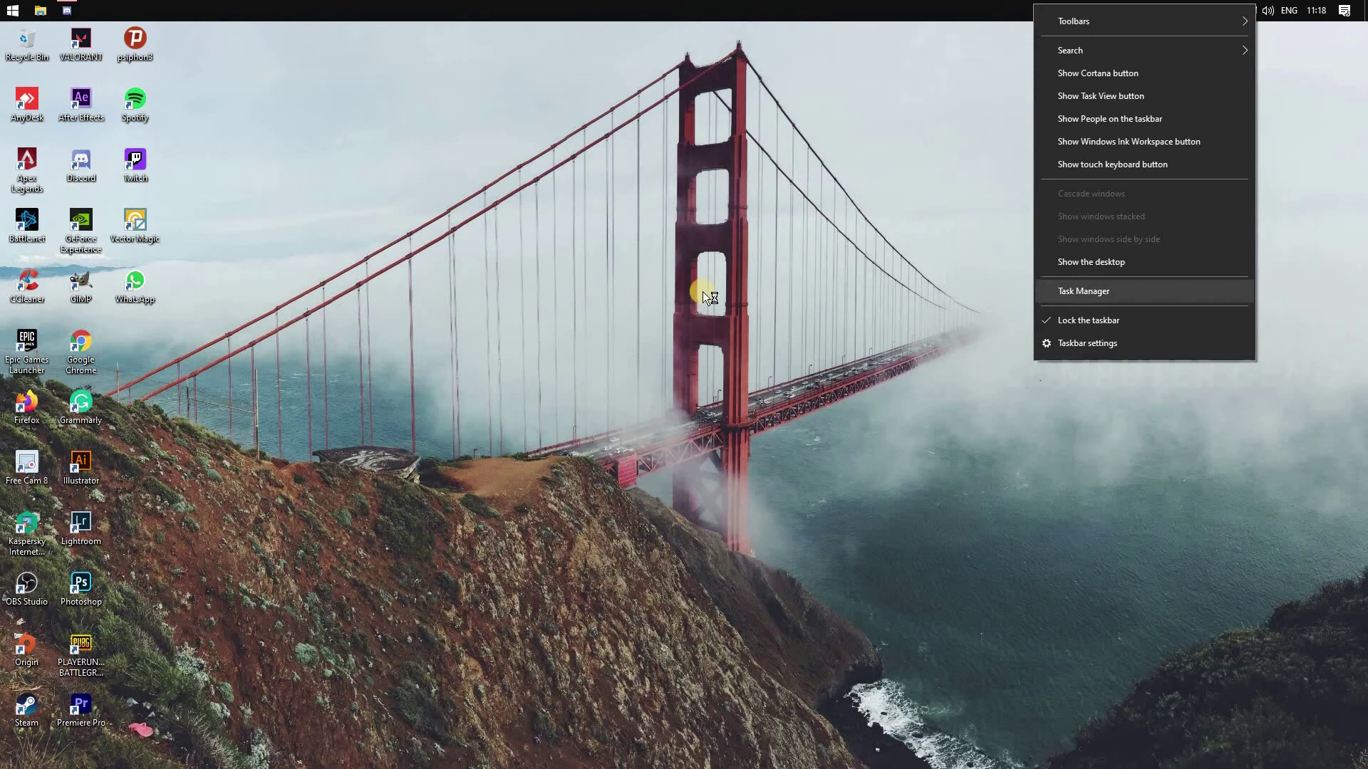
click(627, 219)
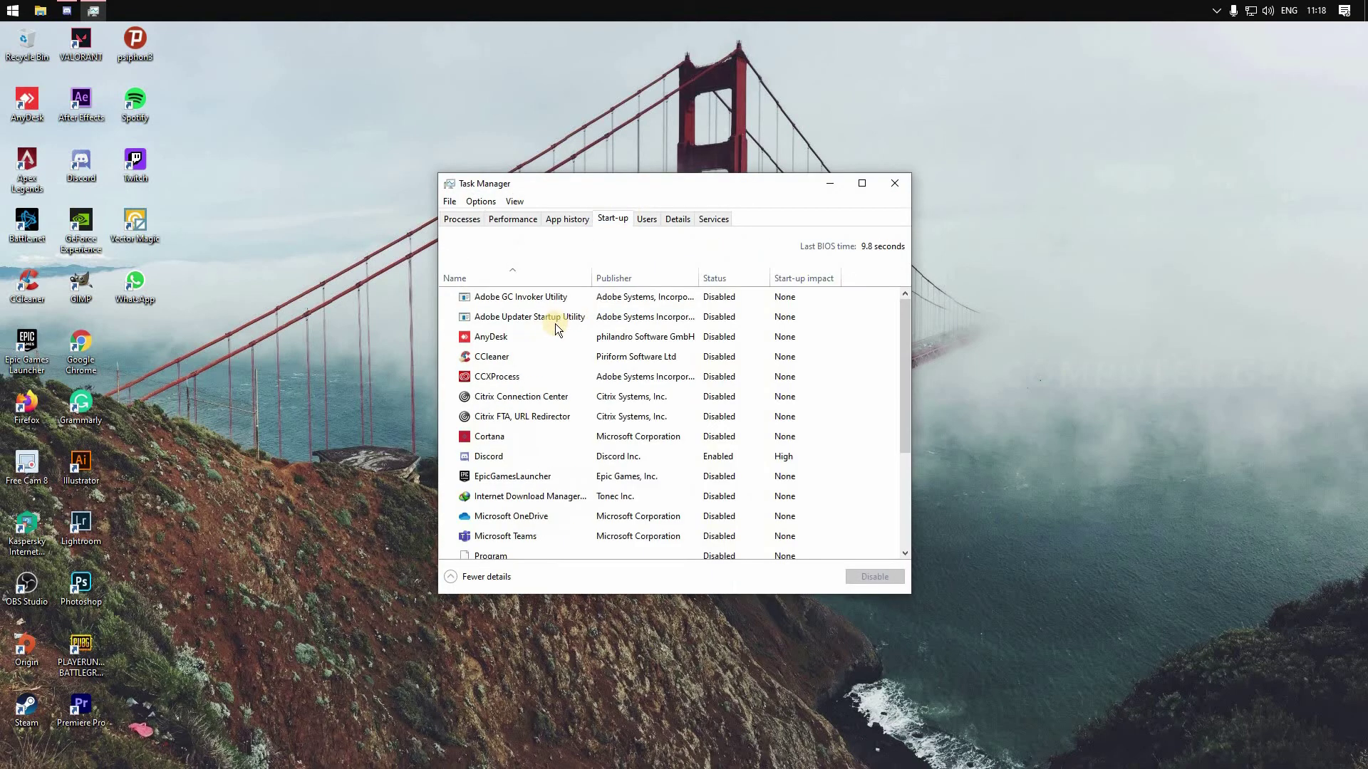
scroll(557, 476, down, 2)
scroll(558, 477, down, 2)
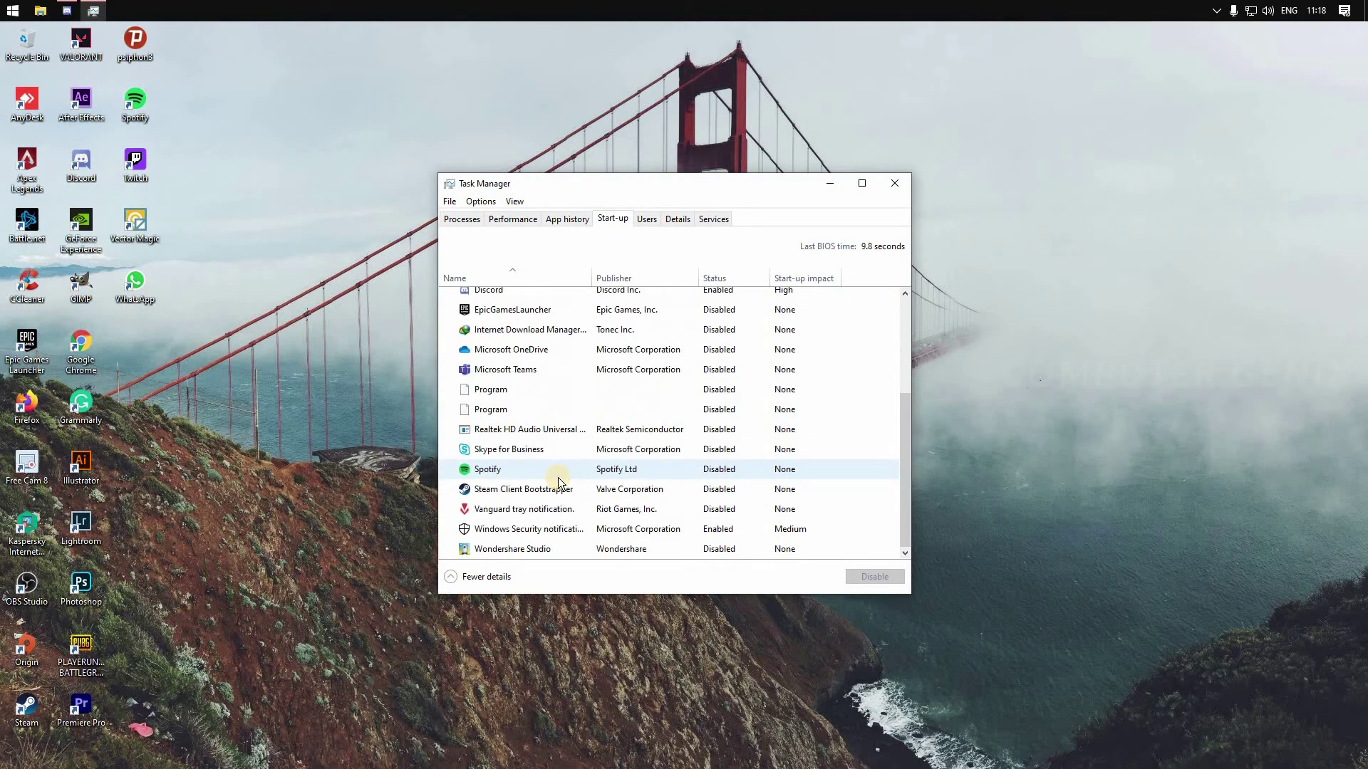
click(895, 183)
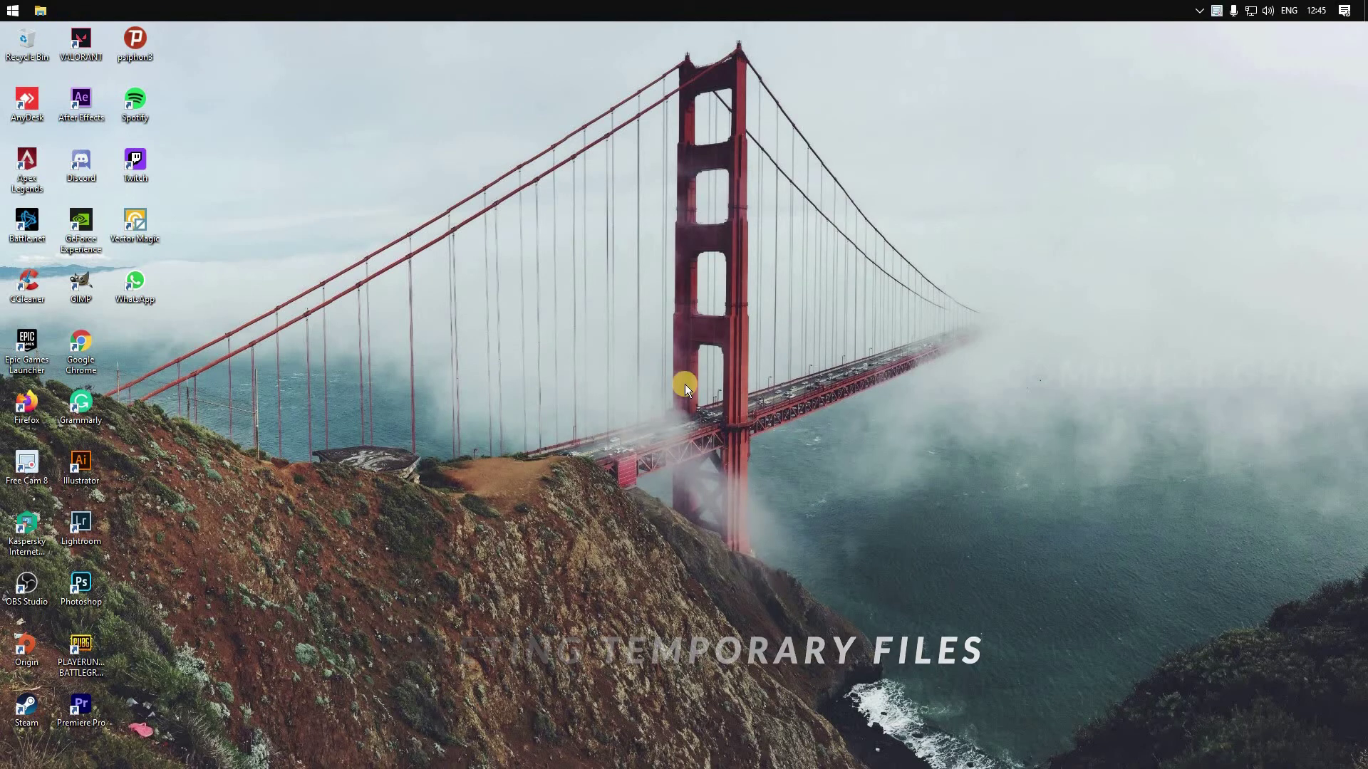
Step: Open the Windows Temp folder with the Run command "temp"
key(super+r)
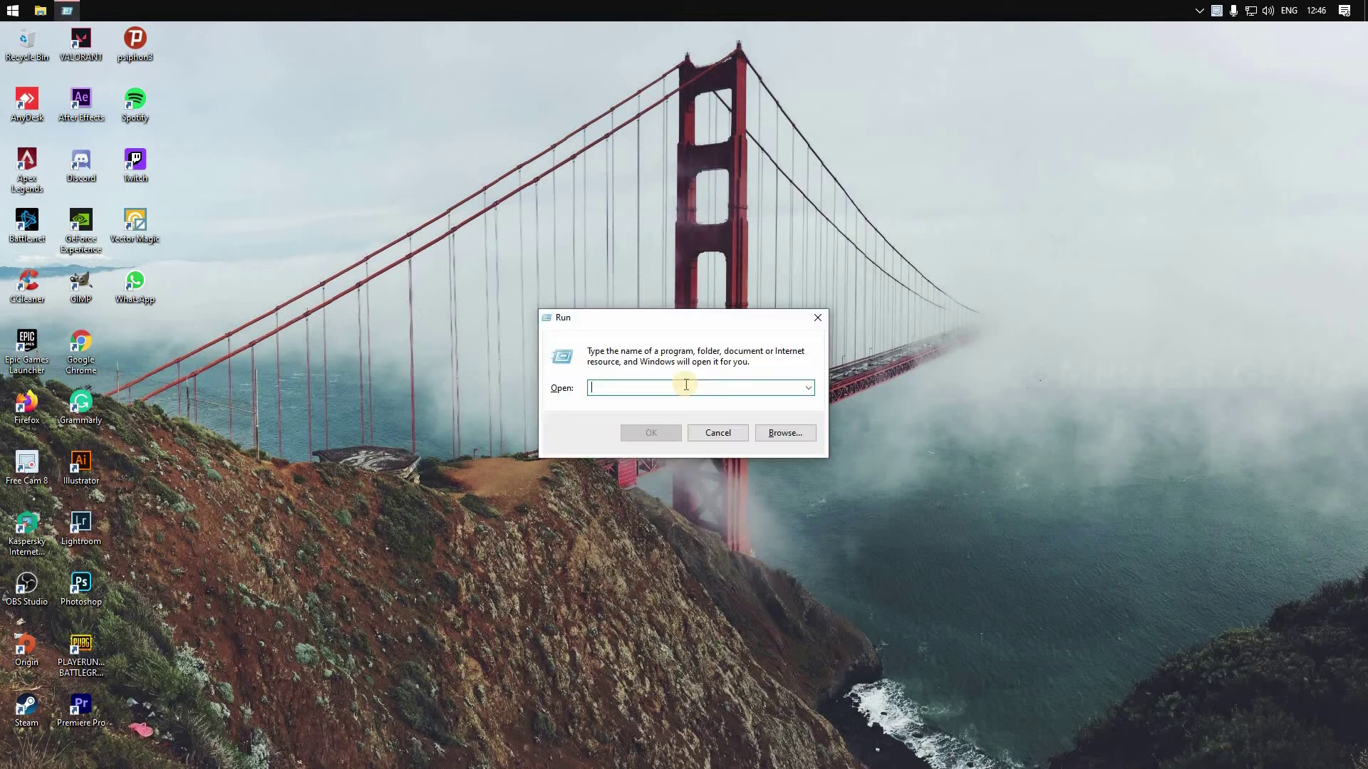
text(temp)
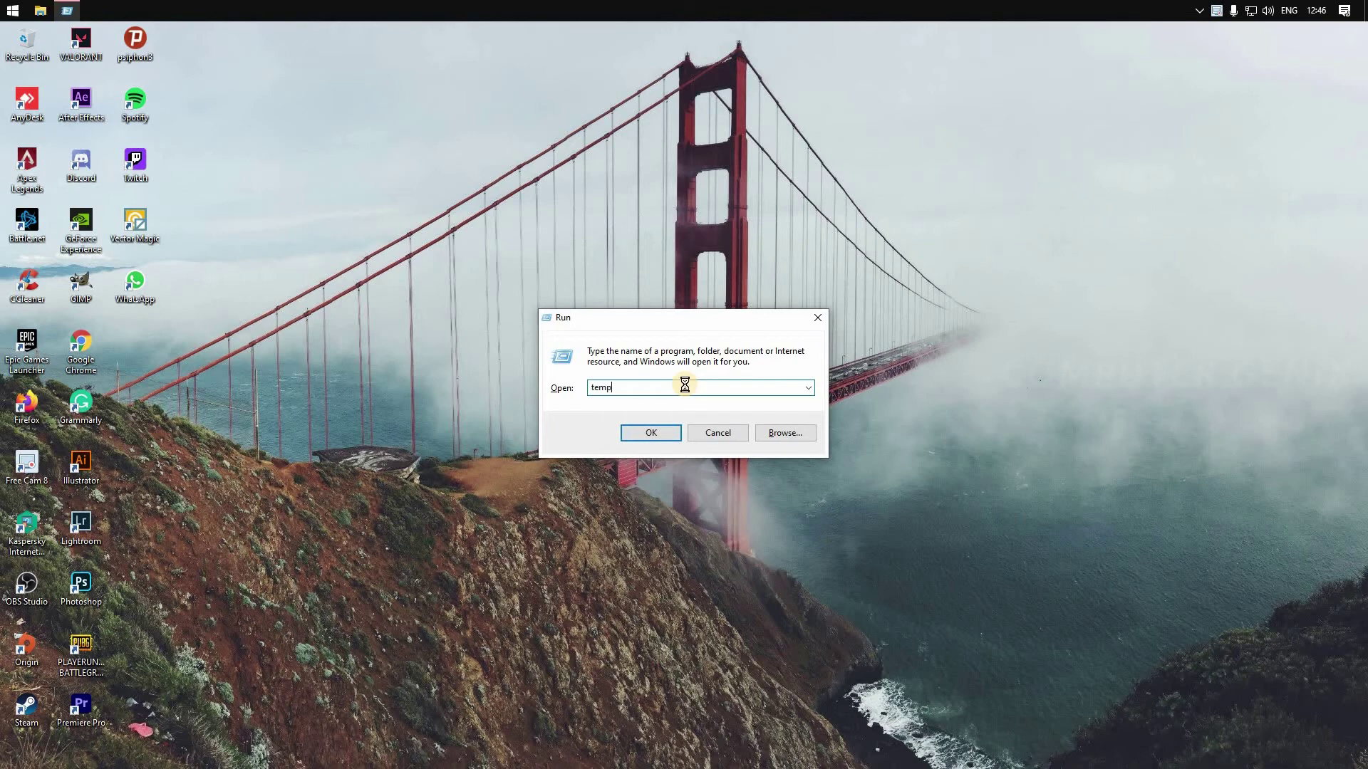
key(Return)
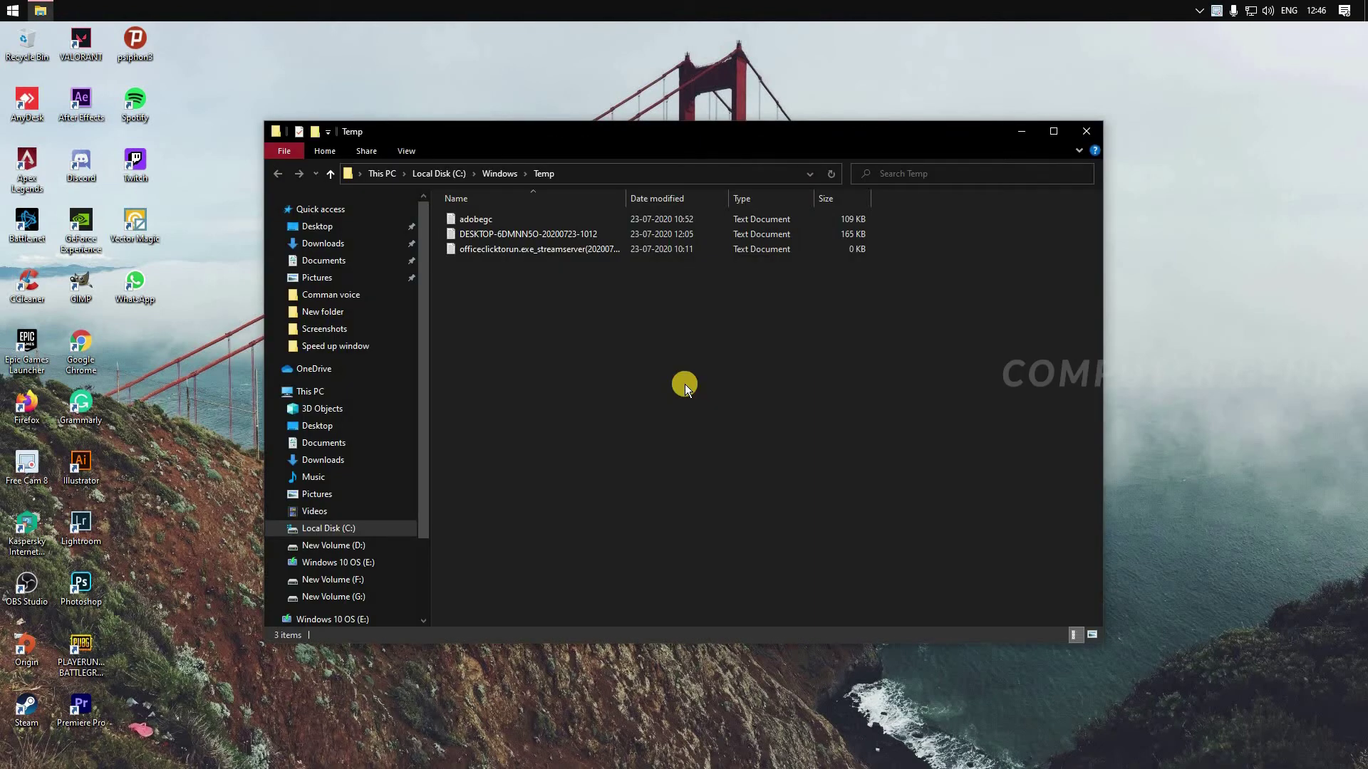
Step: Permanently delete all files in the Windows Temp folder, skipping every file in use, and close the folder
key(ctrl+a)
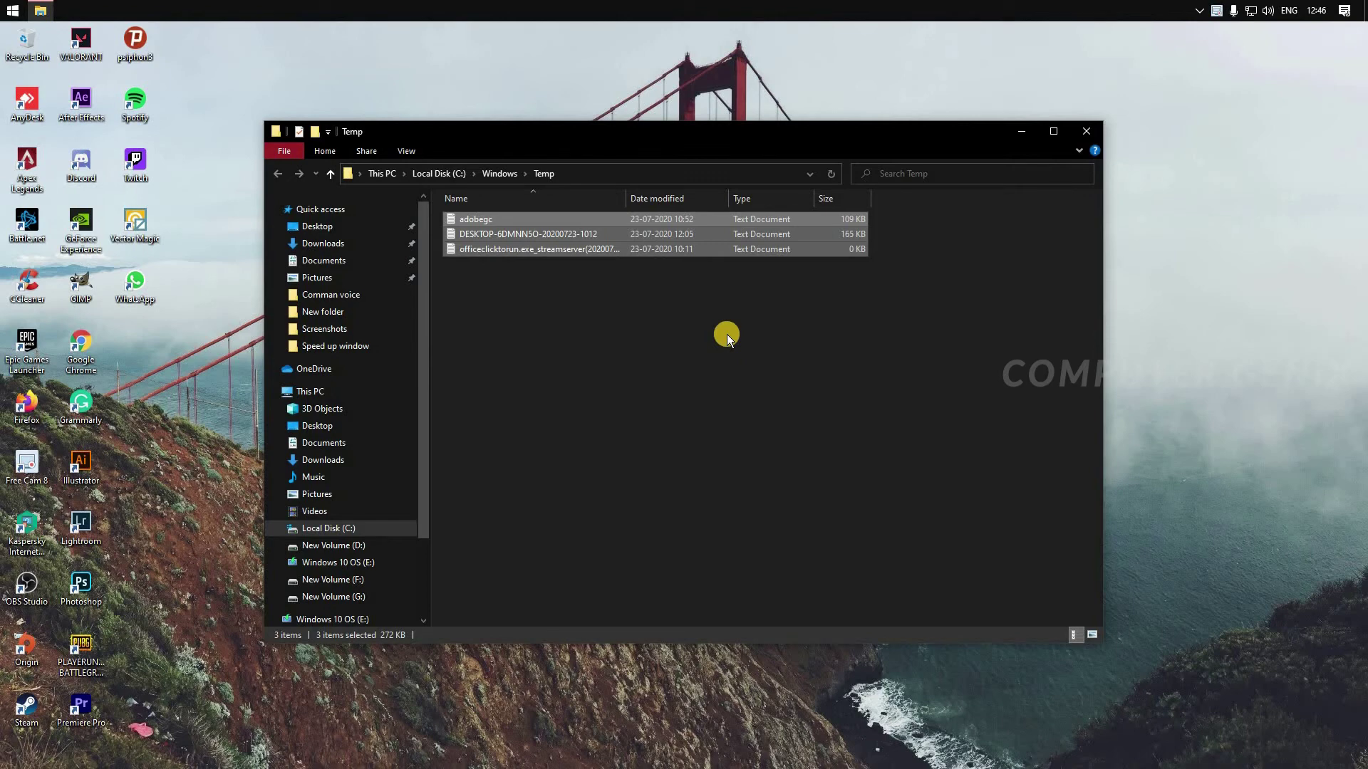
key(shift+Delete)
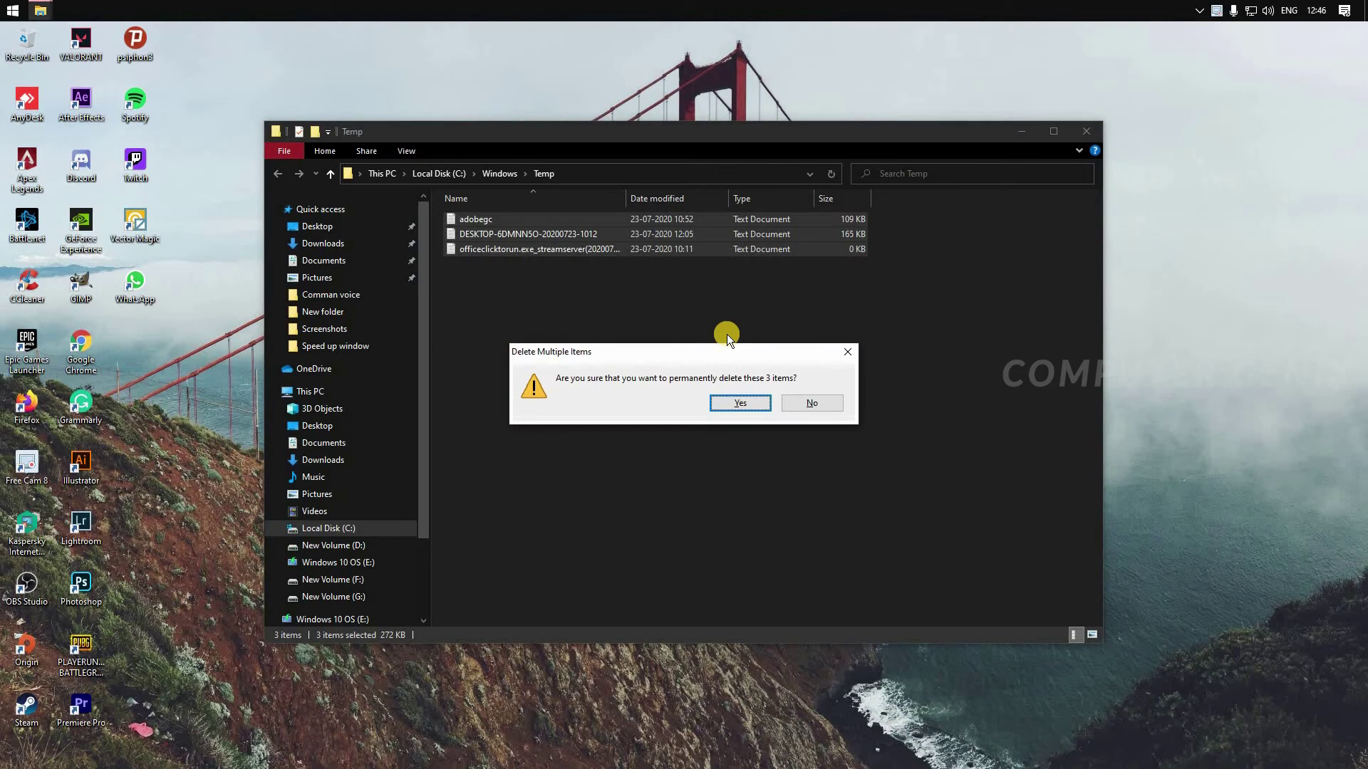
key(Return)
click(579, 425)
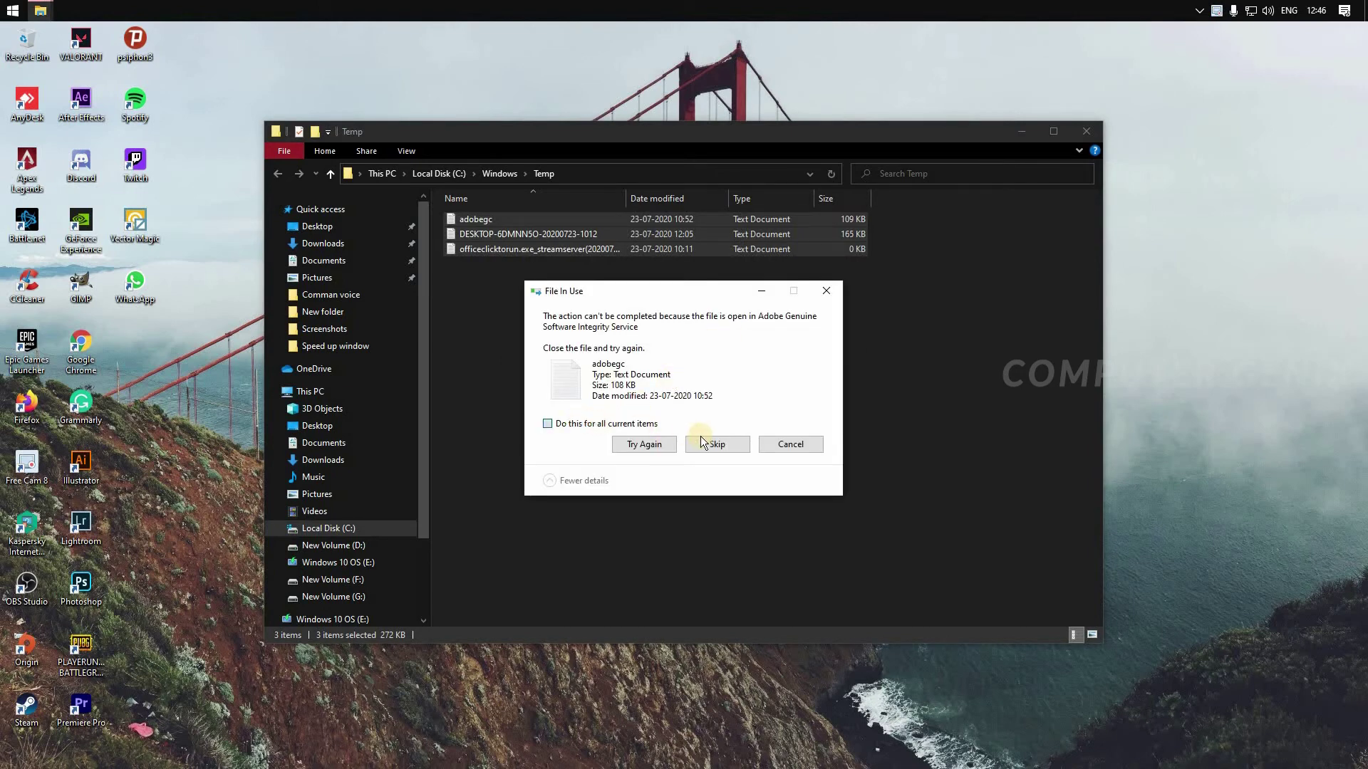
click(711, 443)
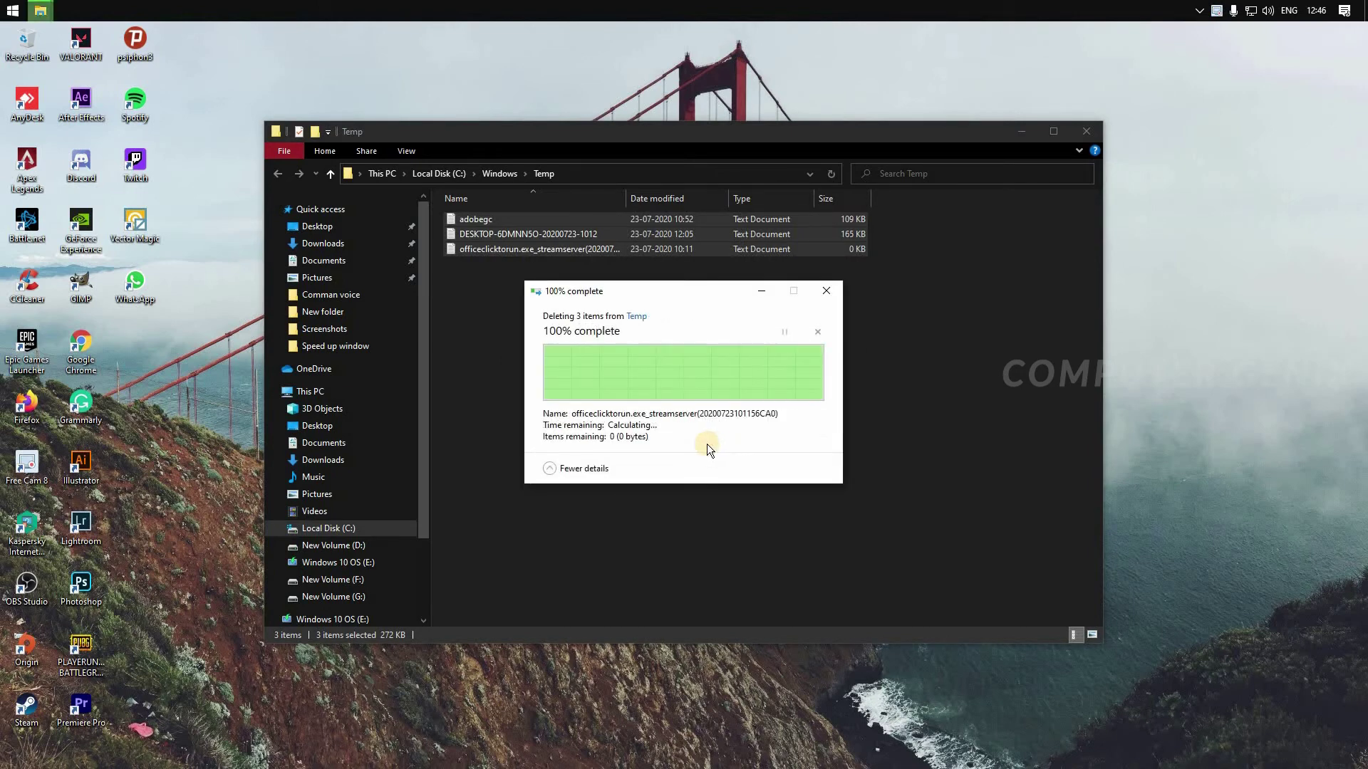
click(653, 430)
click(1092, 130)
Step: Open the user account's AppData Temp folder with the Run command "%temp%"
key(super+r)
text(%%temp)
key(Return)
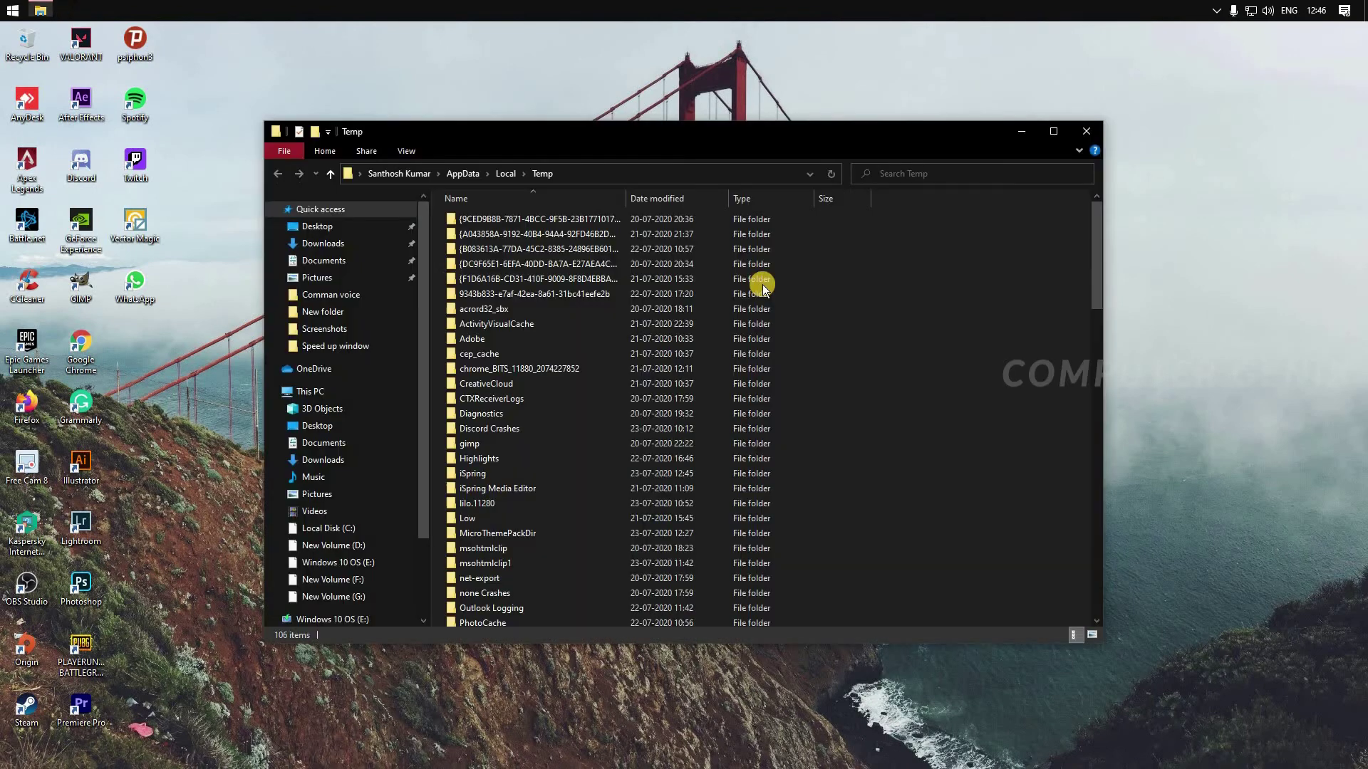
Step: Permanently delete everything in the user's Temp folder, skipping items in use, and close the folder
key(ctrl+a)
key(shift+Delete)
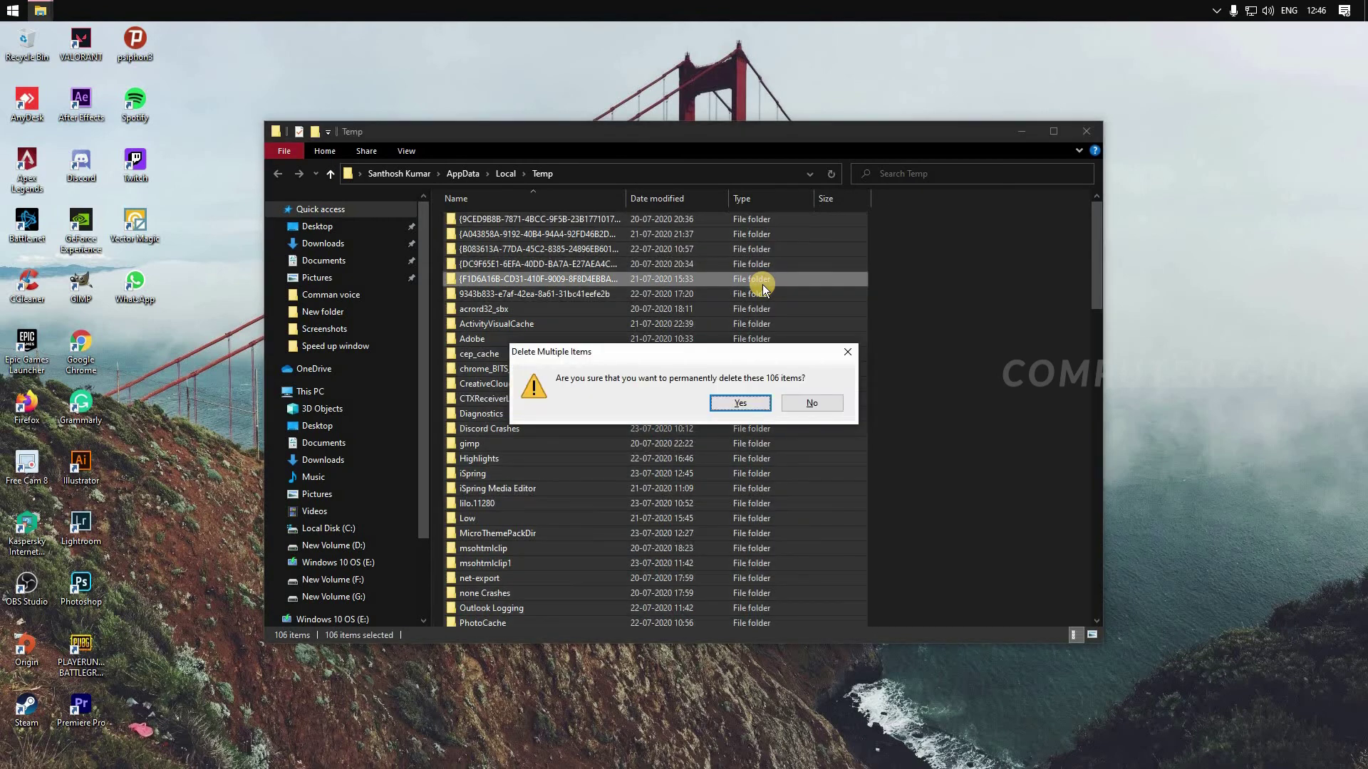
key(Return)
click(645, 411)
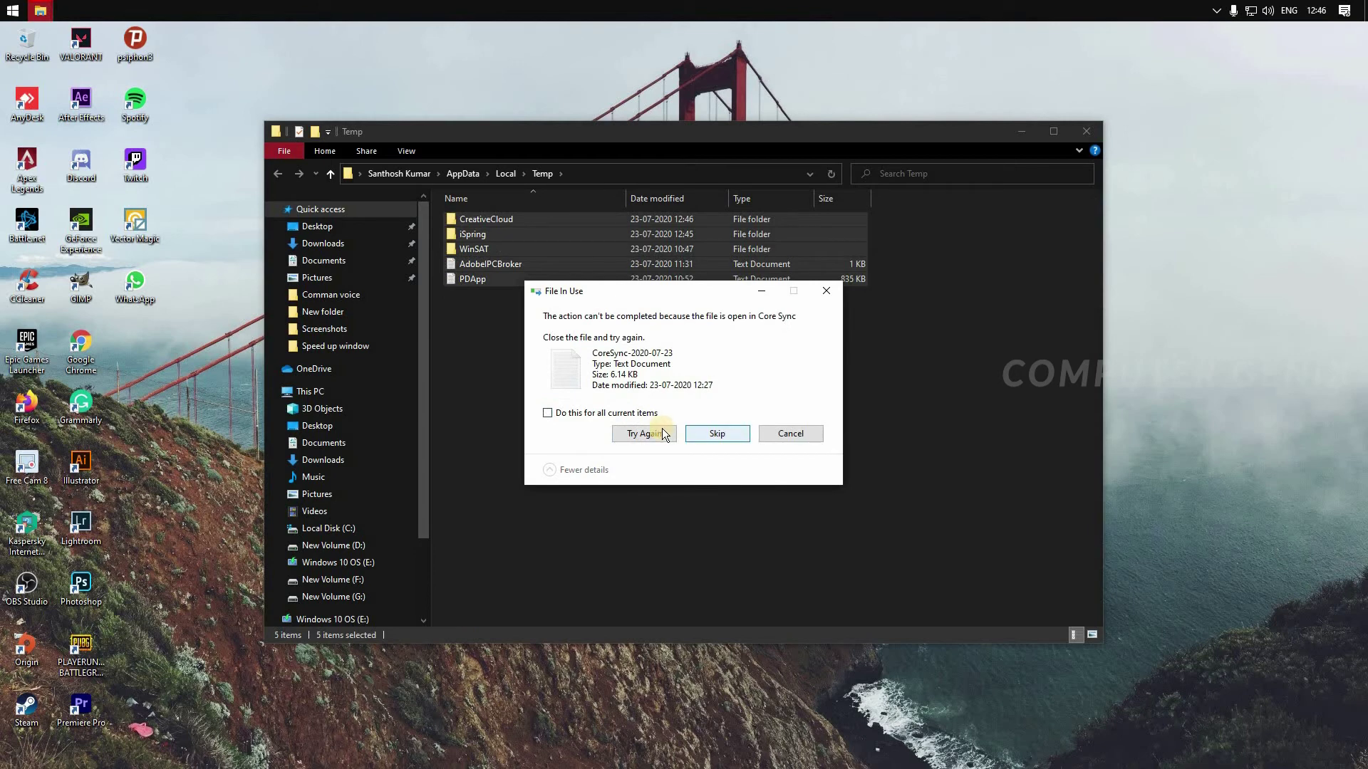
click(625, 414)
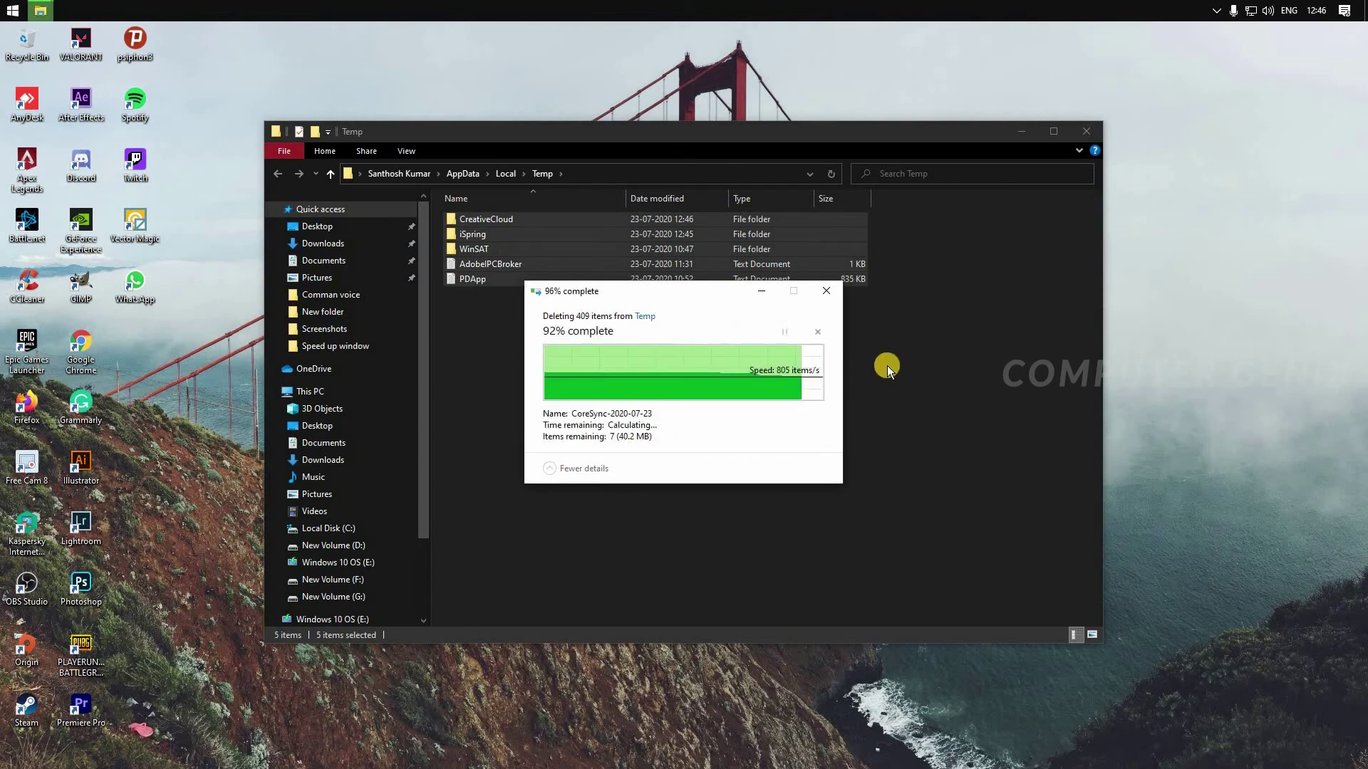
click(1086, 133)
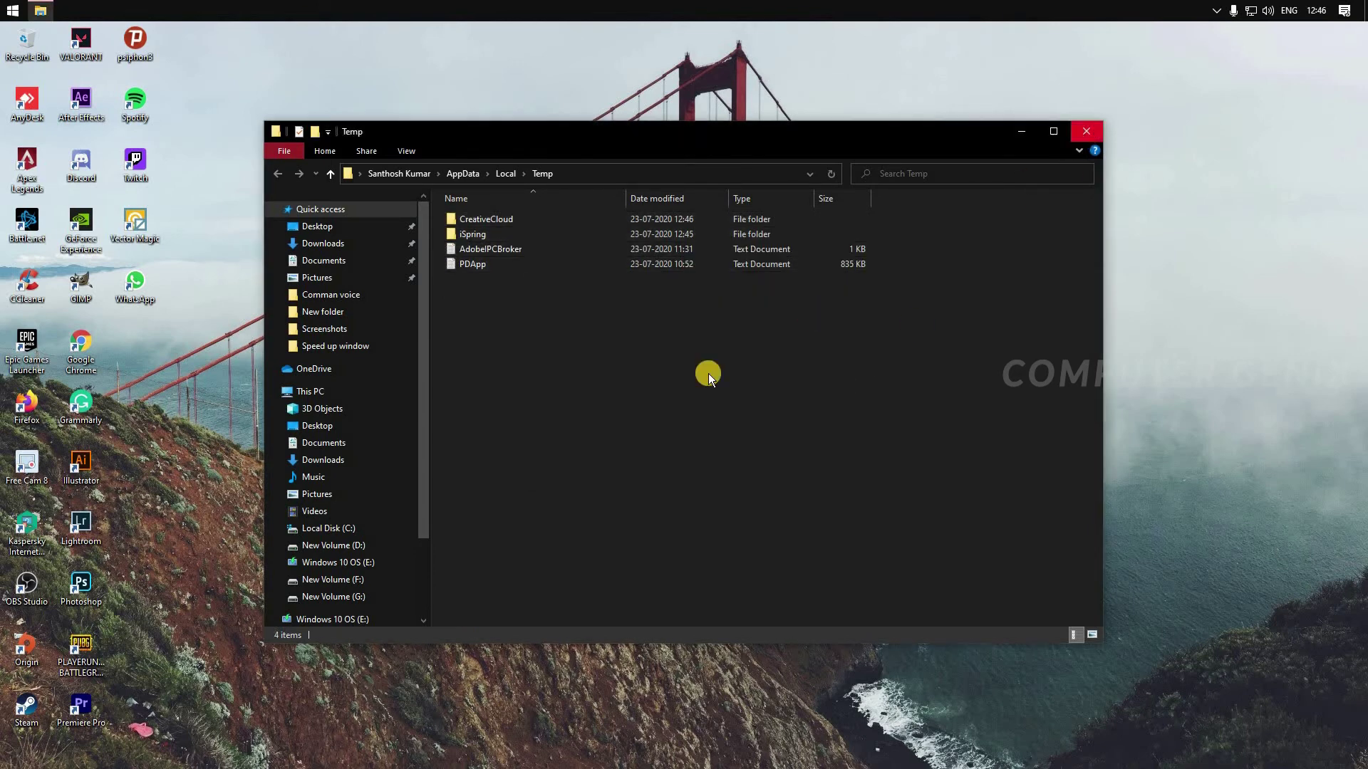
Step: Open the Windows Prefetch folder with the Run command "prefetch" and grant permanent access to it
key(super+r)
text(pre)
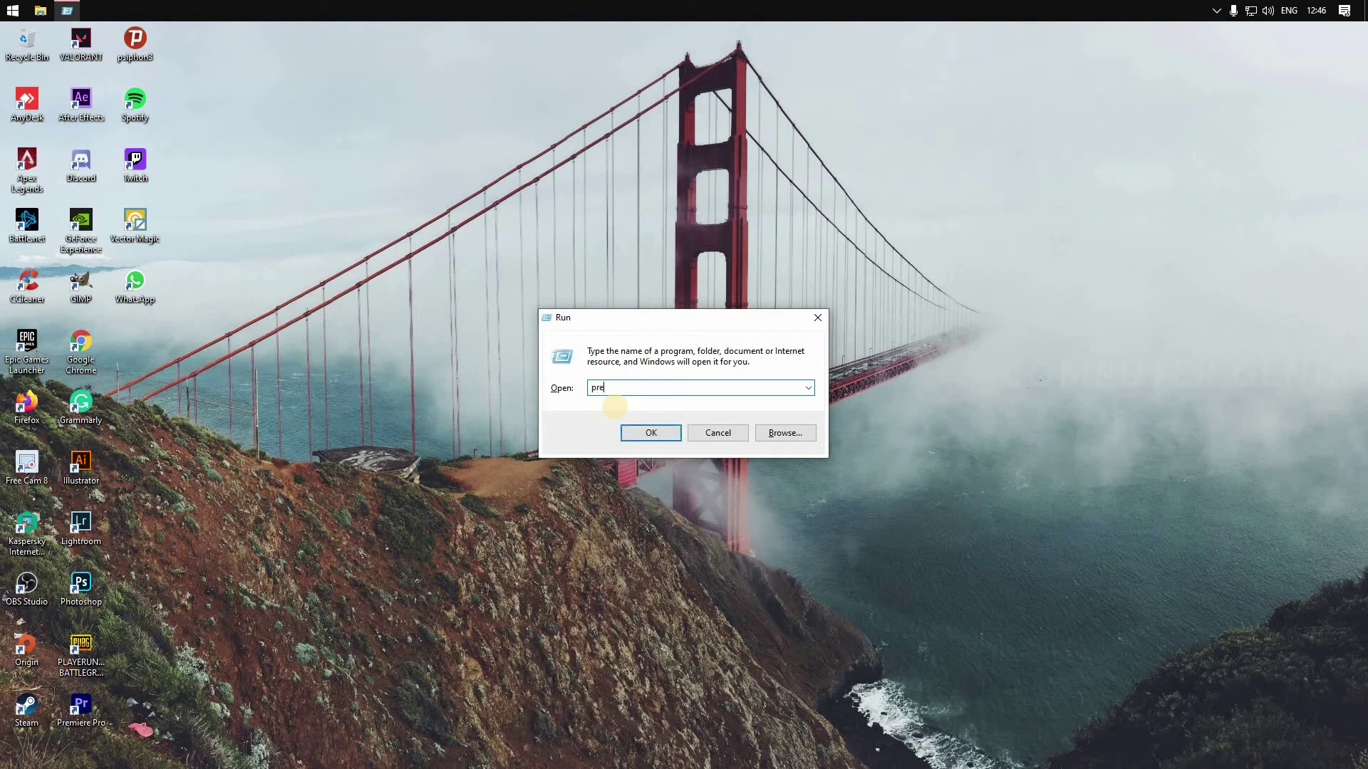
text(fetch)
key(Return)
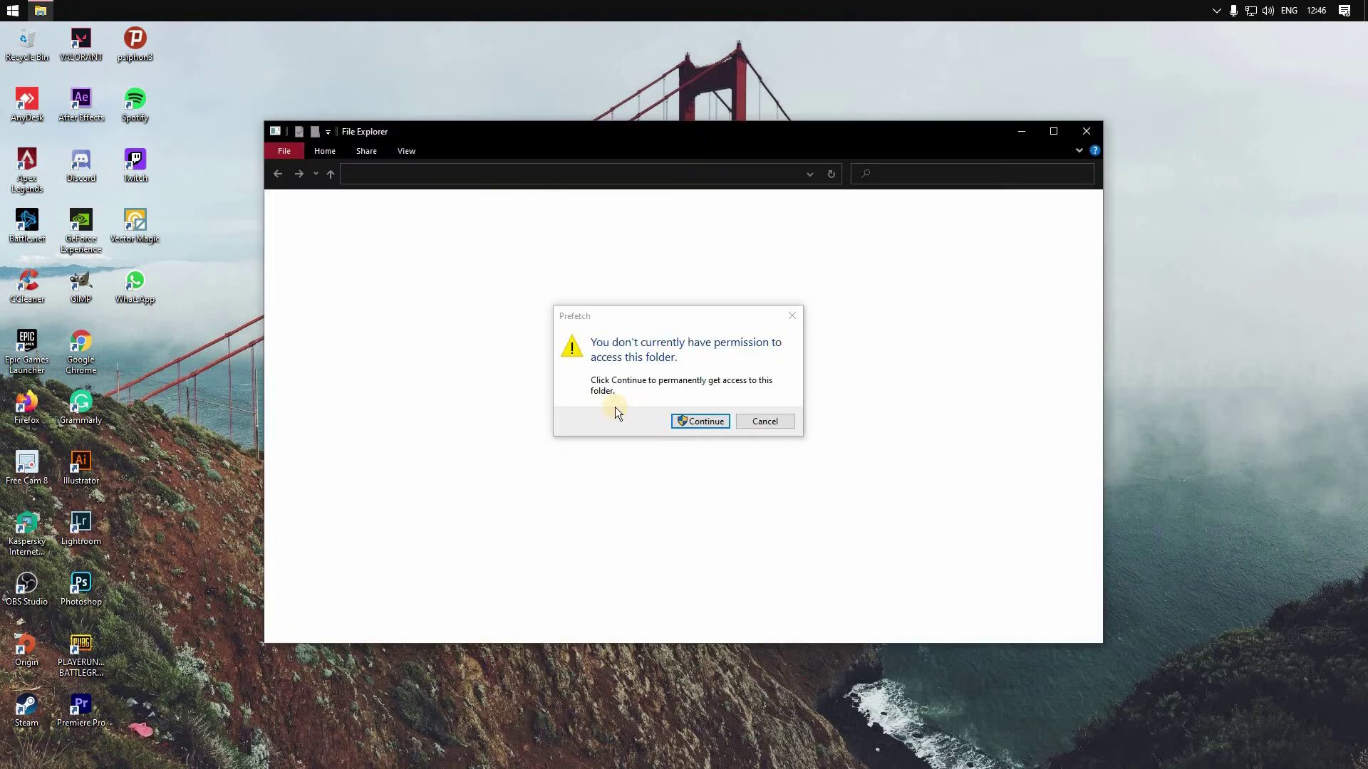
click(706, 422)
Step: Permanently delete everything in the Prefetch folder, skipping the file in use
key(ctrl+a)
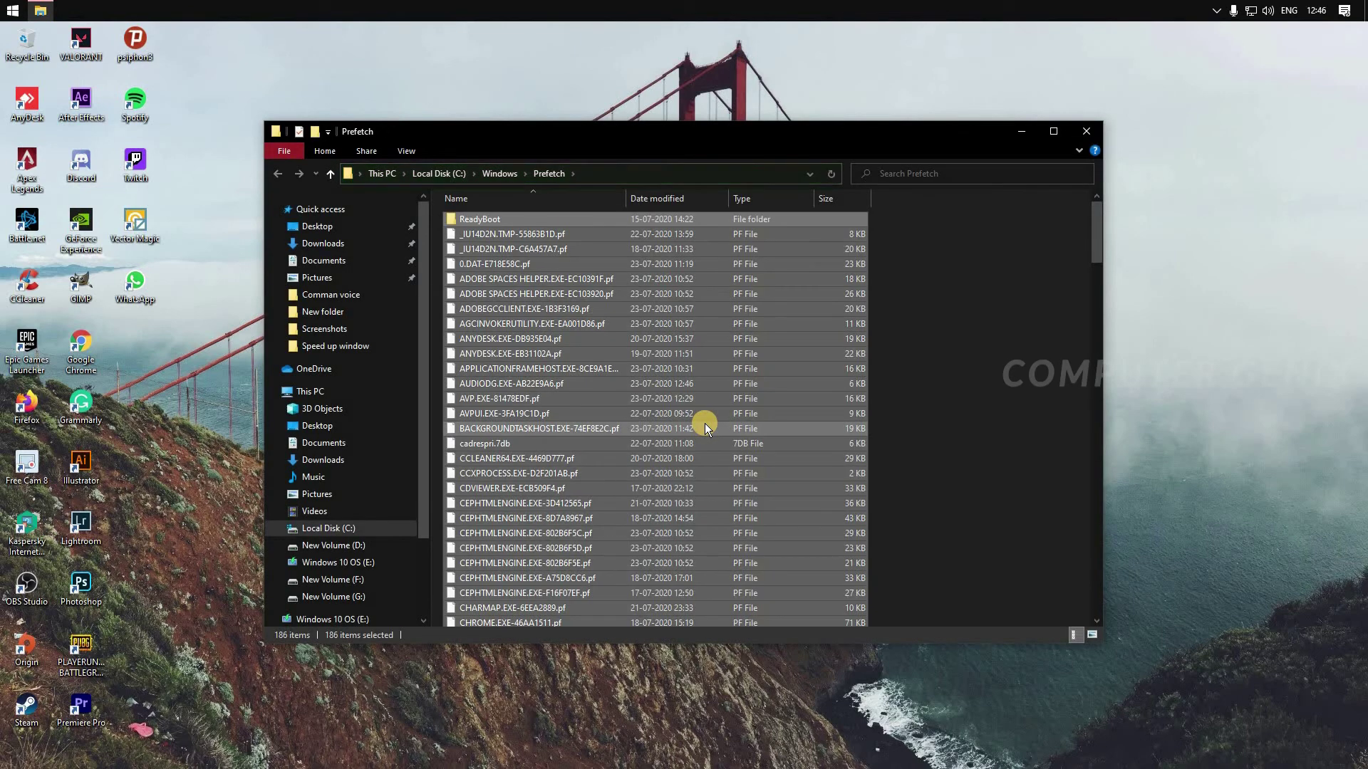
key(shift+Delete)
key(Return)
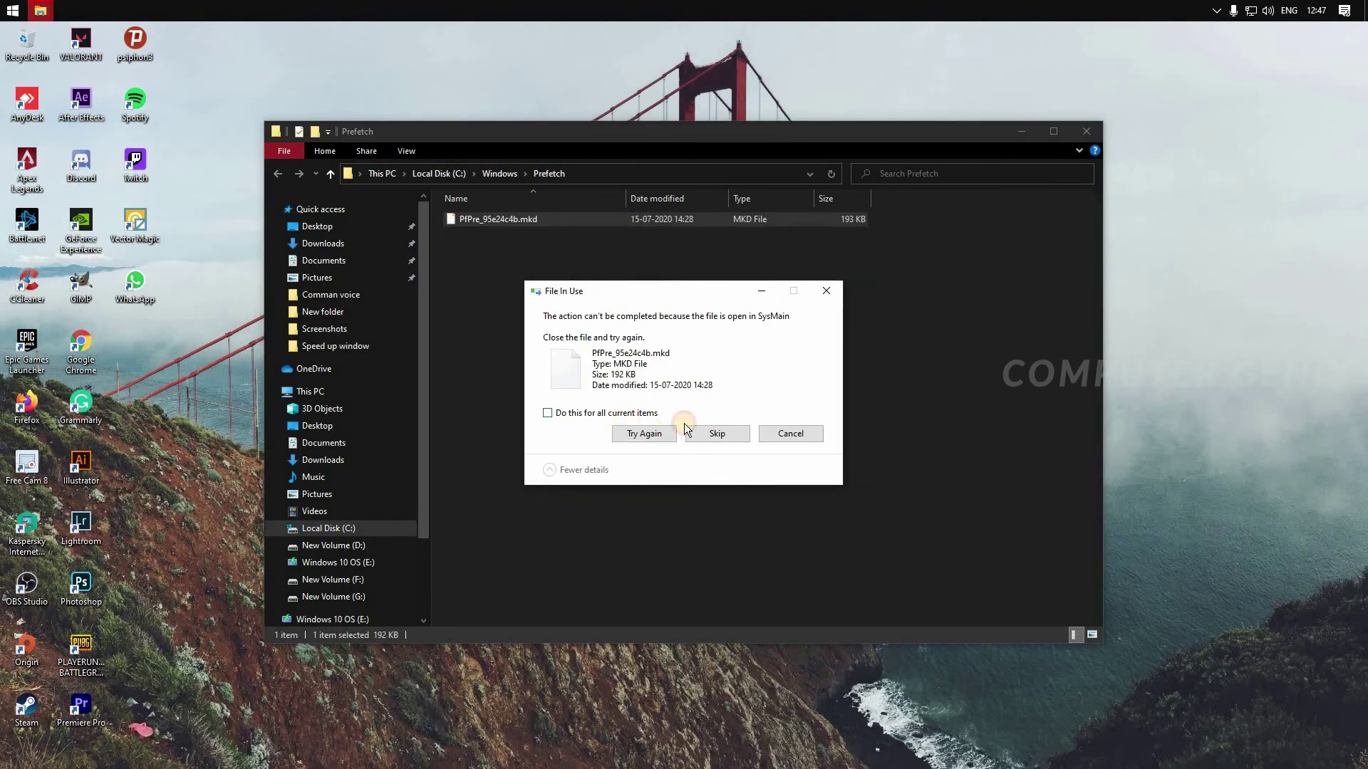
click(710, 432)
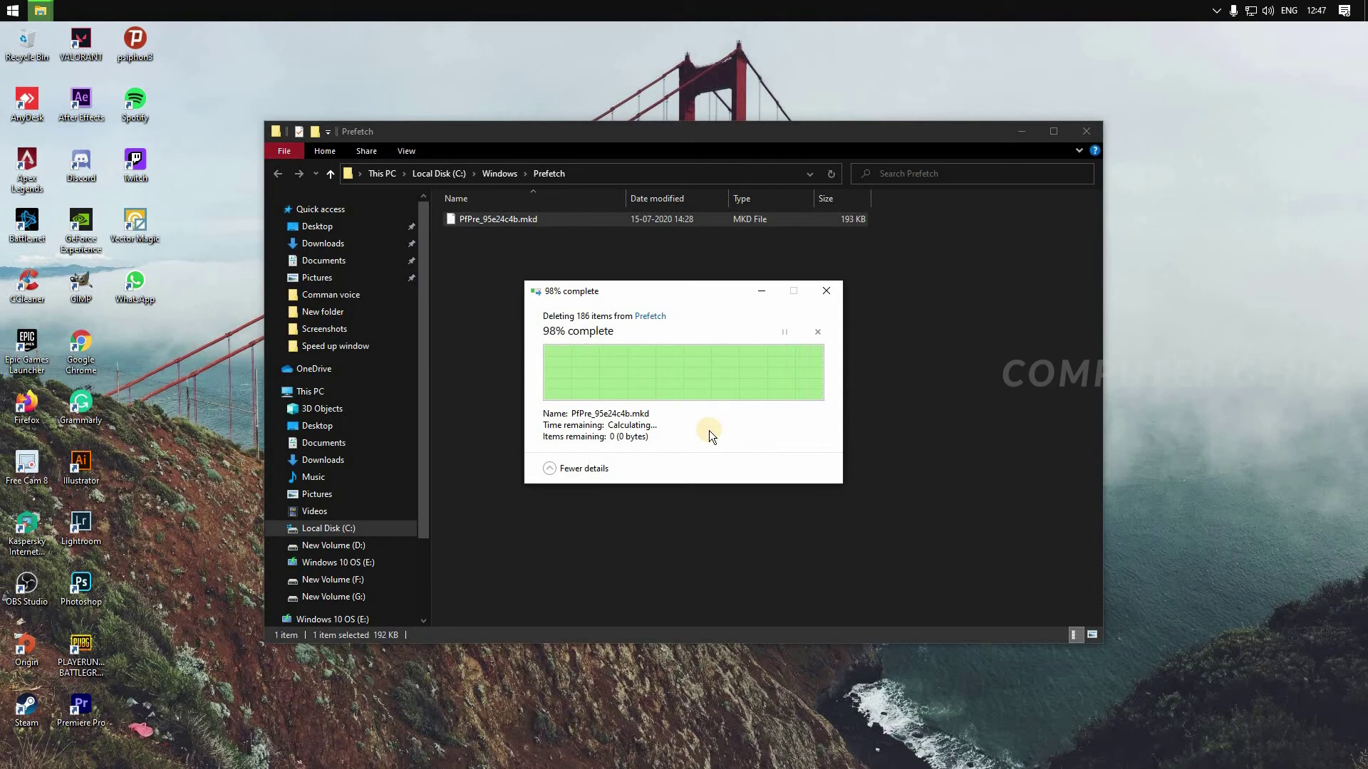
key(ctrl+a)
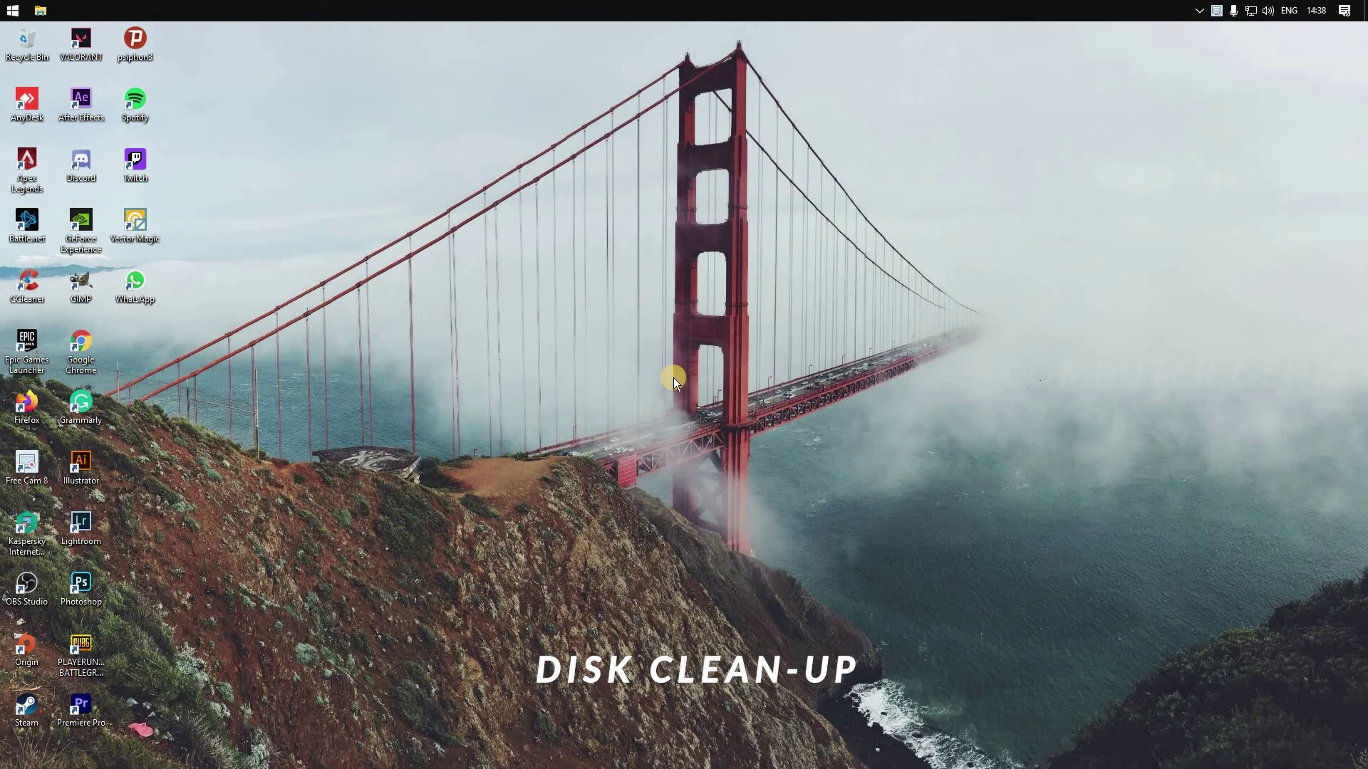
Step: Find and open Disk Clean-up and choose drive C: as the drive to clean up
key(super)
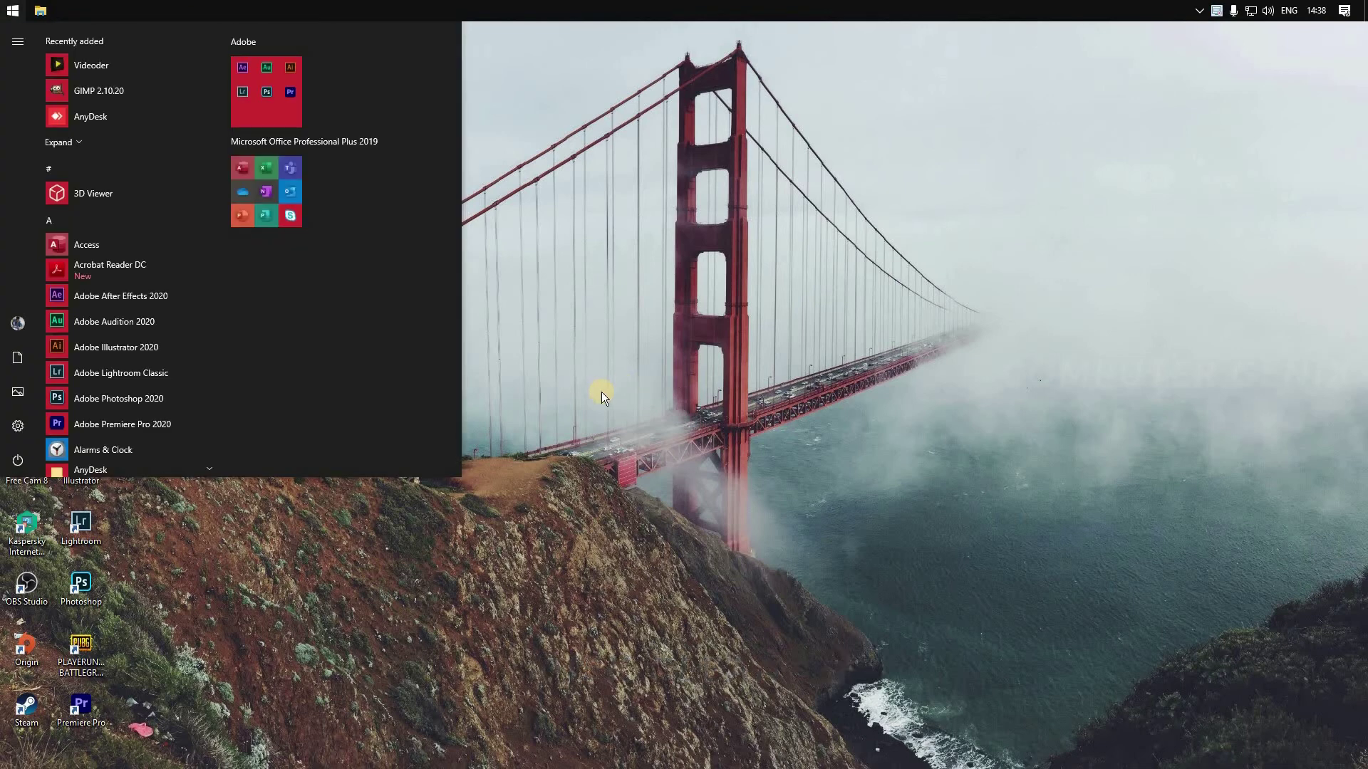
text(disk)
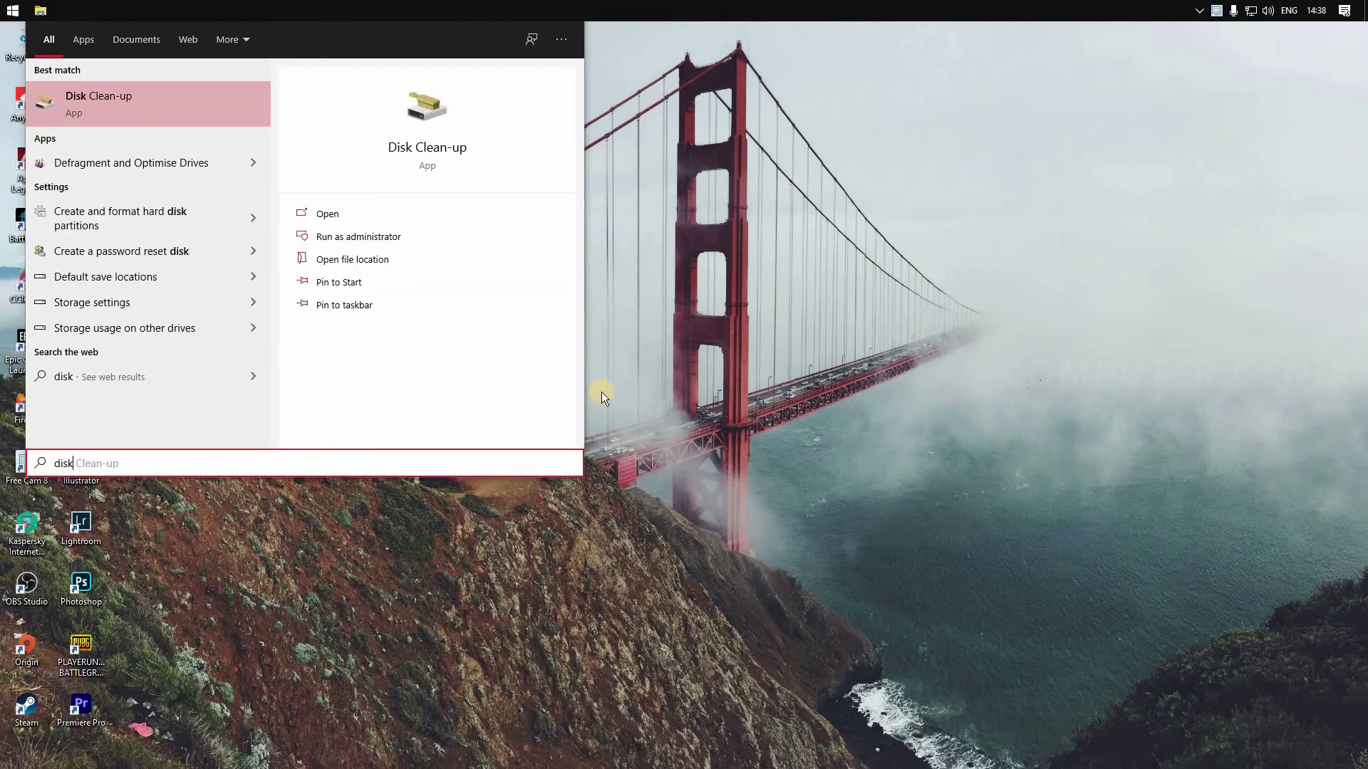
click(129, 102)
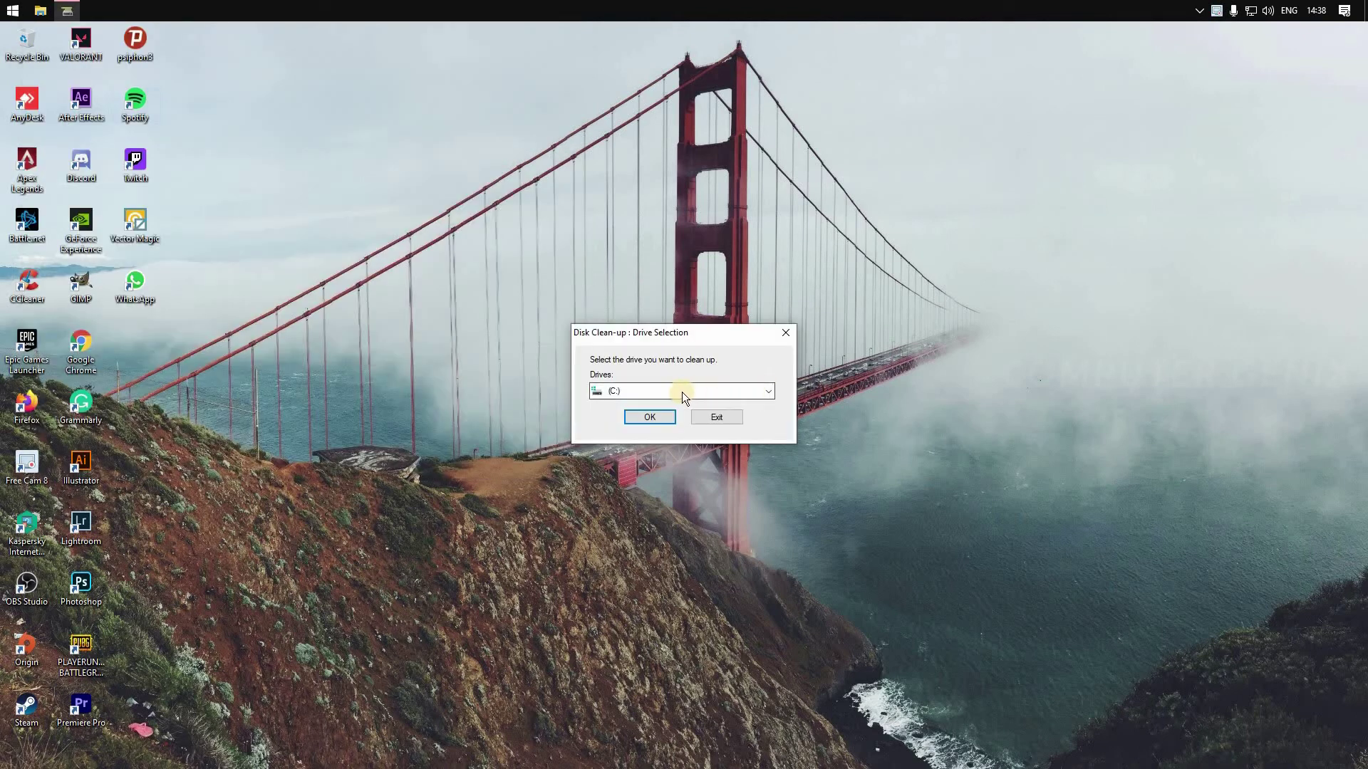
click(650, 391)
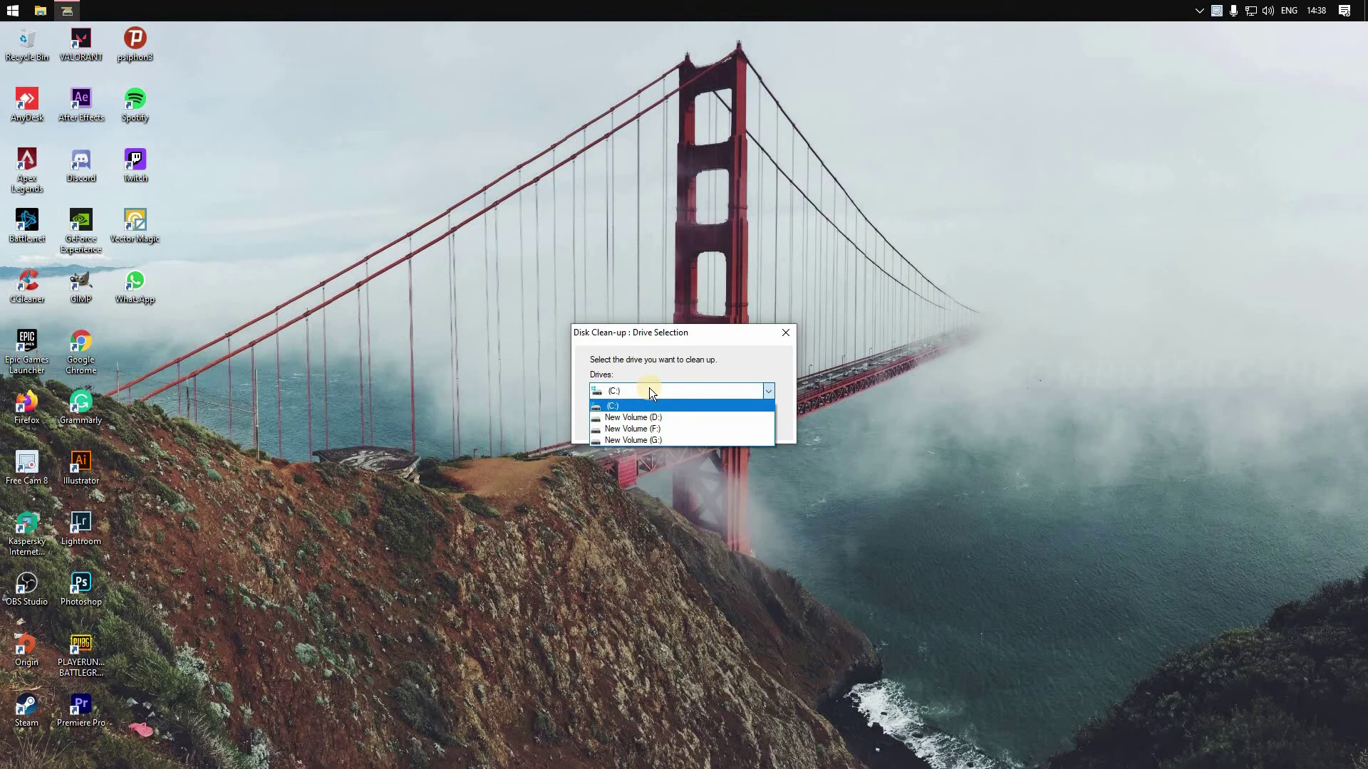
click(643, 411)
click(643, 413)
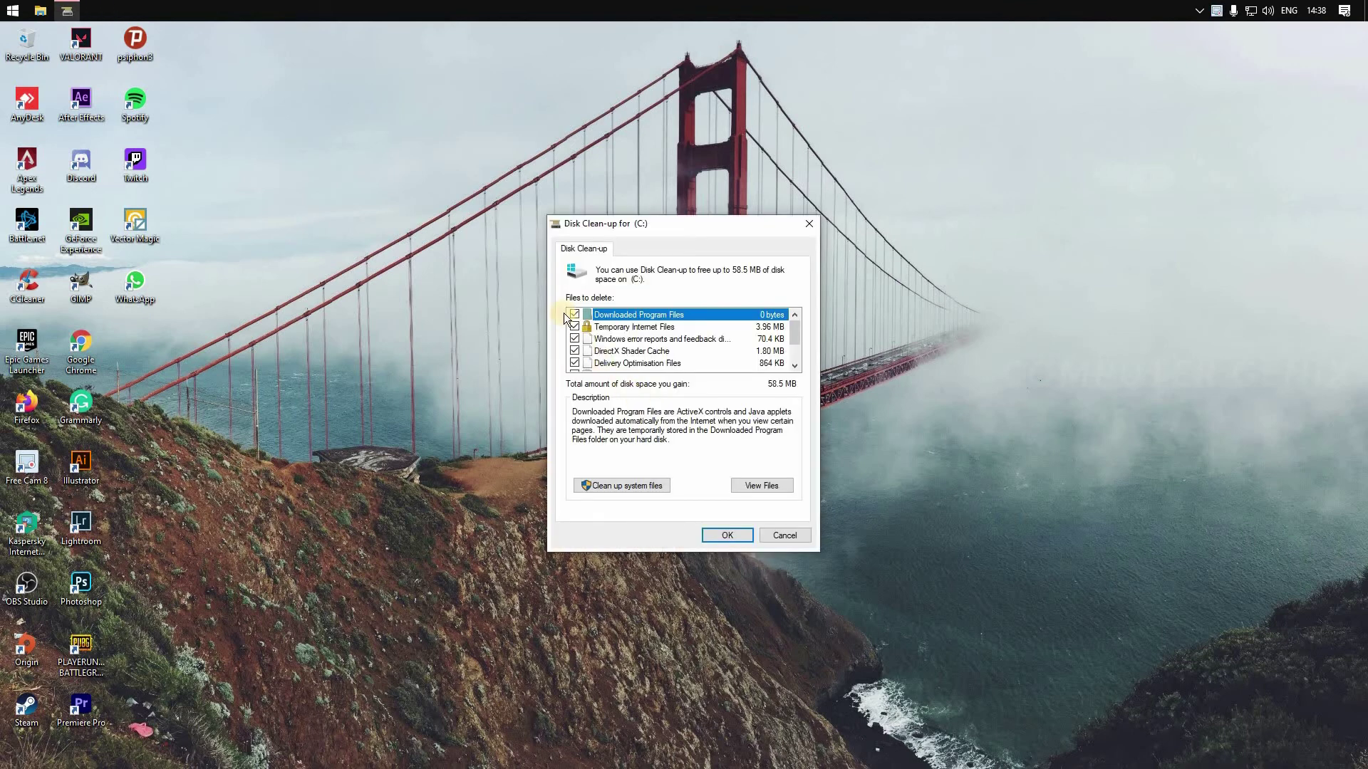
Step: Check that all file categories for drive C: are ticked, run the clean-up and confirm the permanent deletion
scroll(585, 333, down, 1)
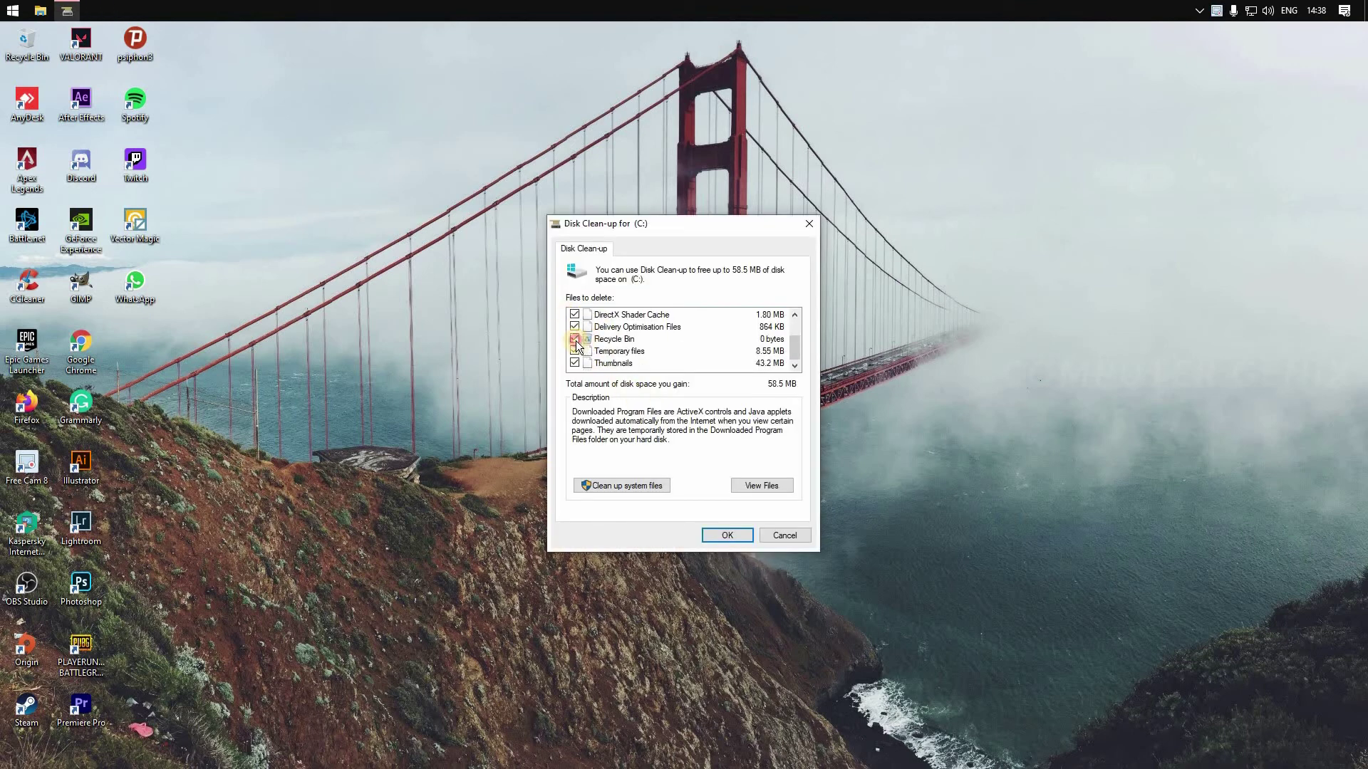
click(723, 535)
click(712, 412)
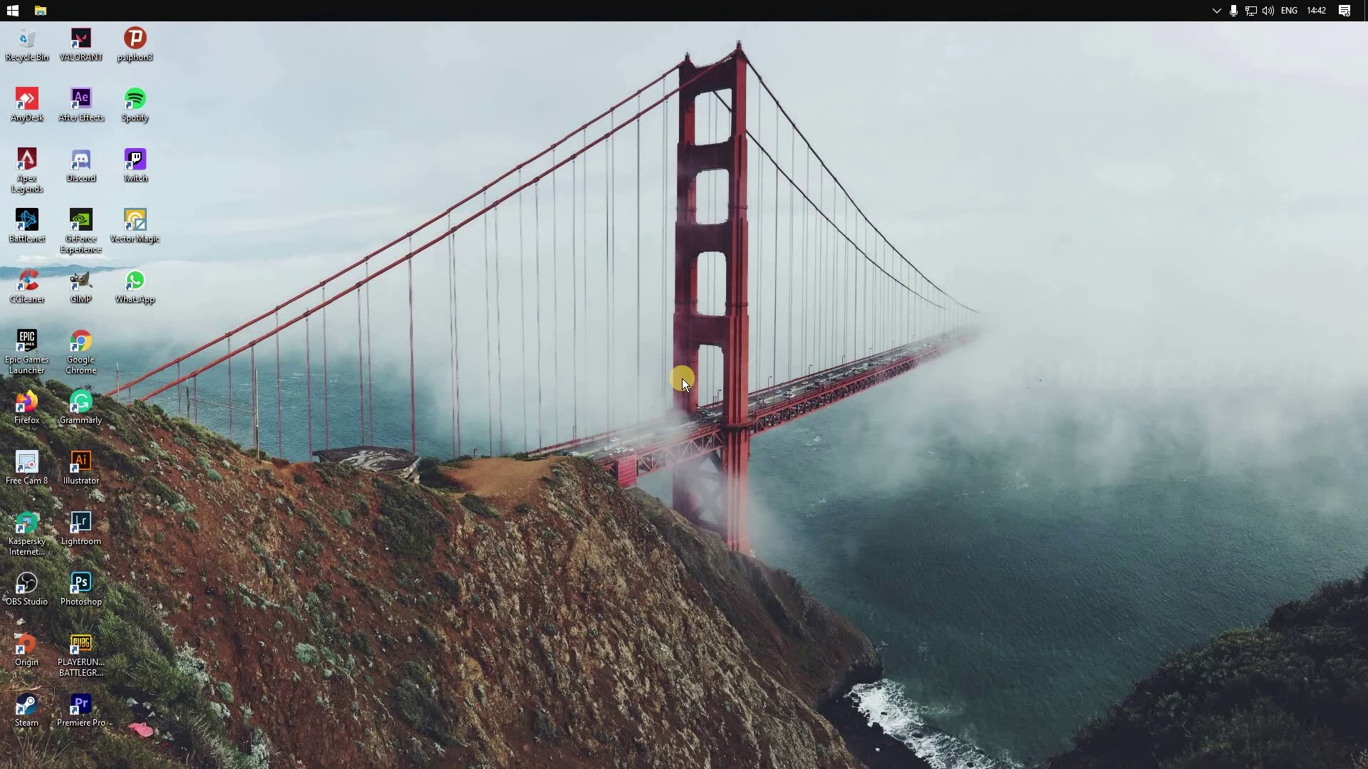
Step: Open System Configuration with the Run command "msconfig" and hide all Microsoft services in its services list
key(super+r)
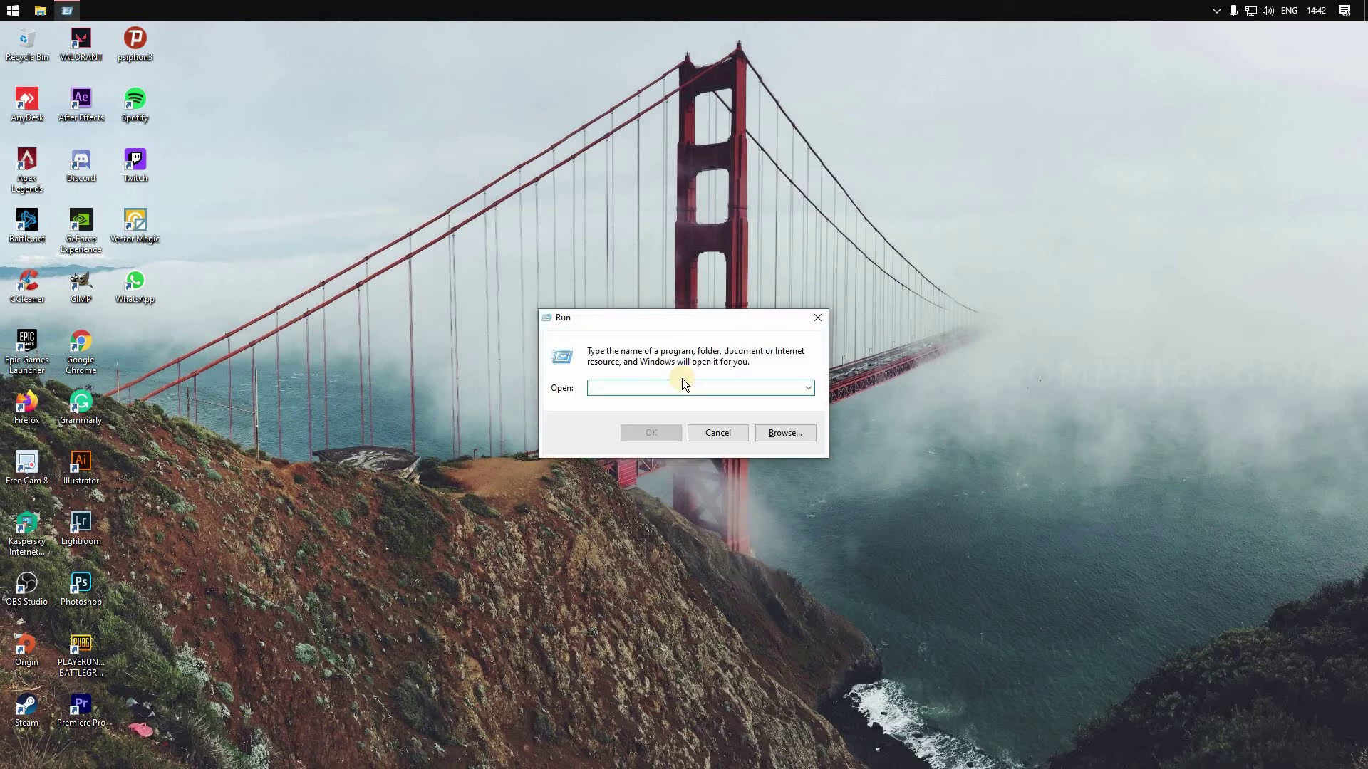
text(msconfig)
key(Return)
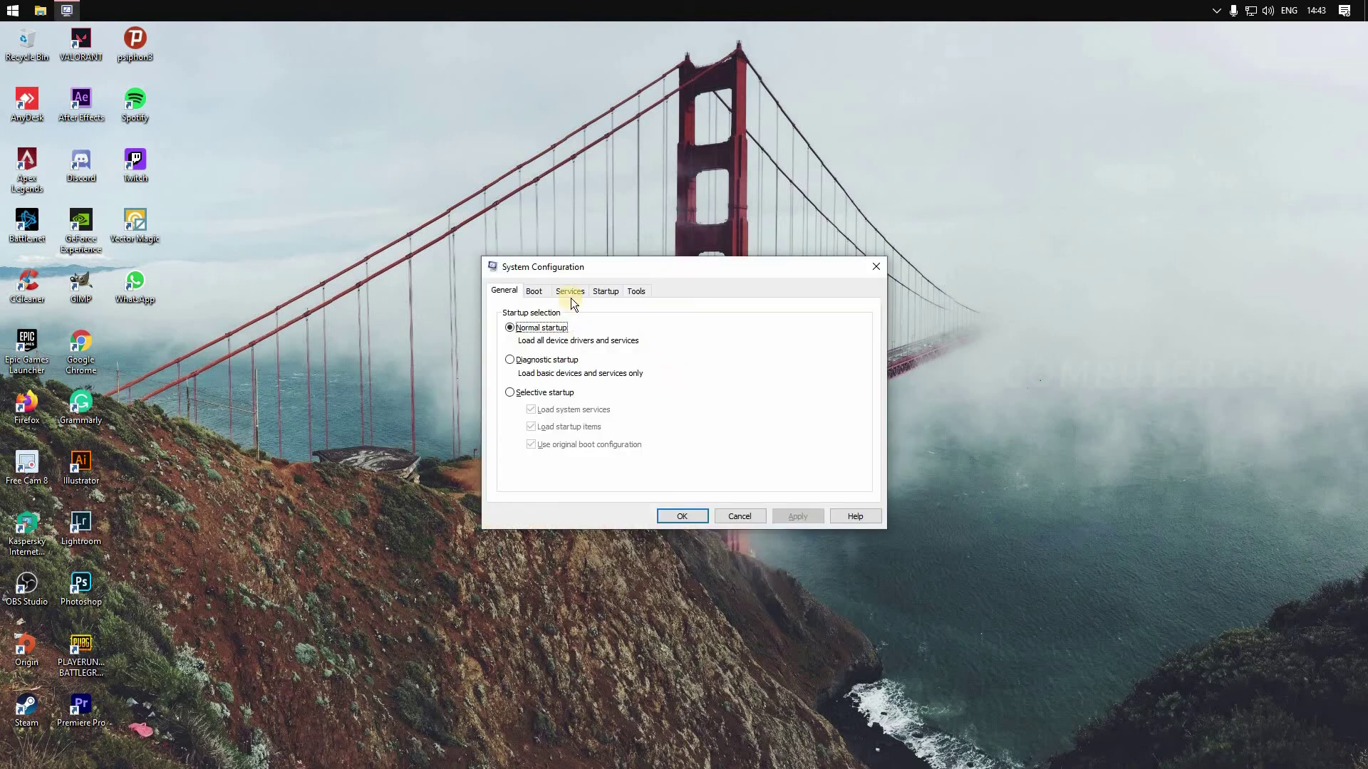
click(571, 291)
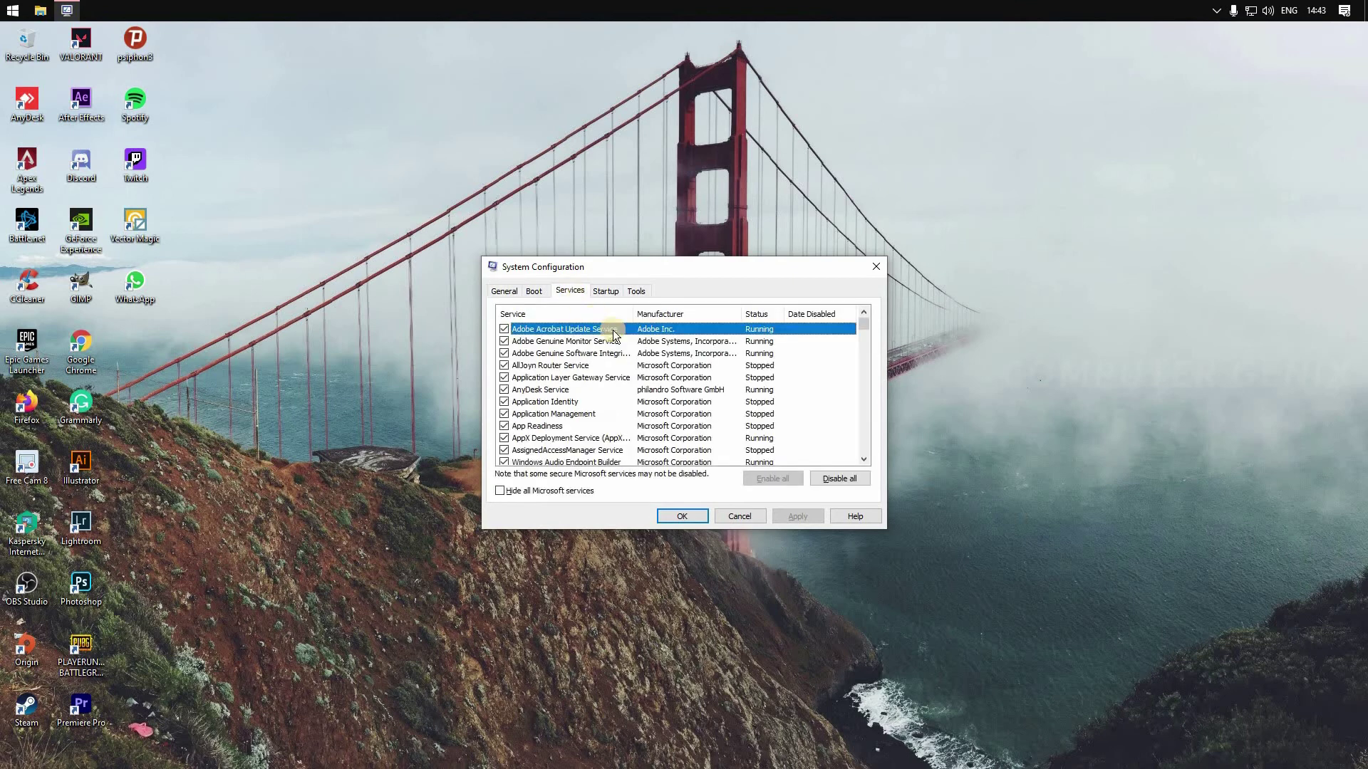
scroll(626, 389, down, 15)
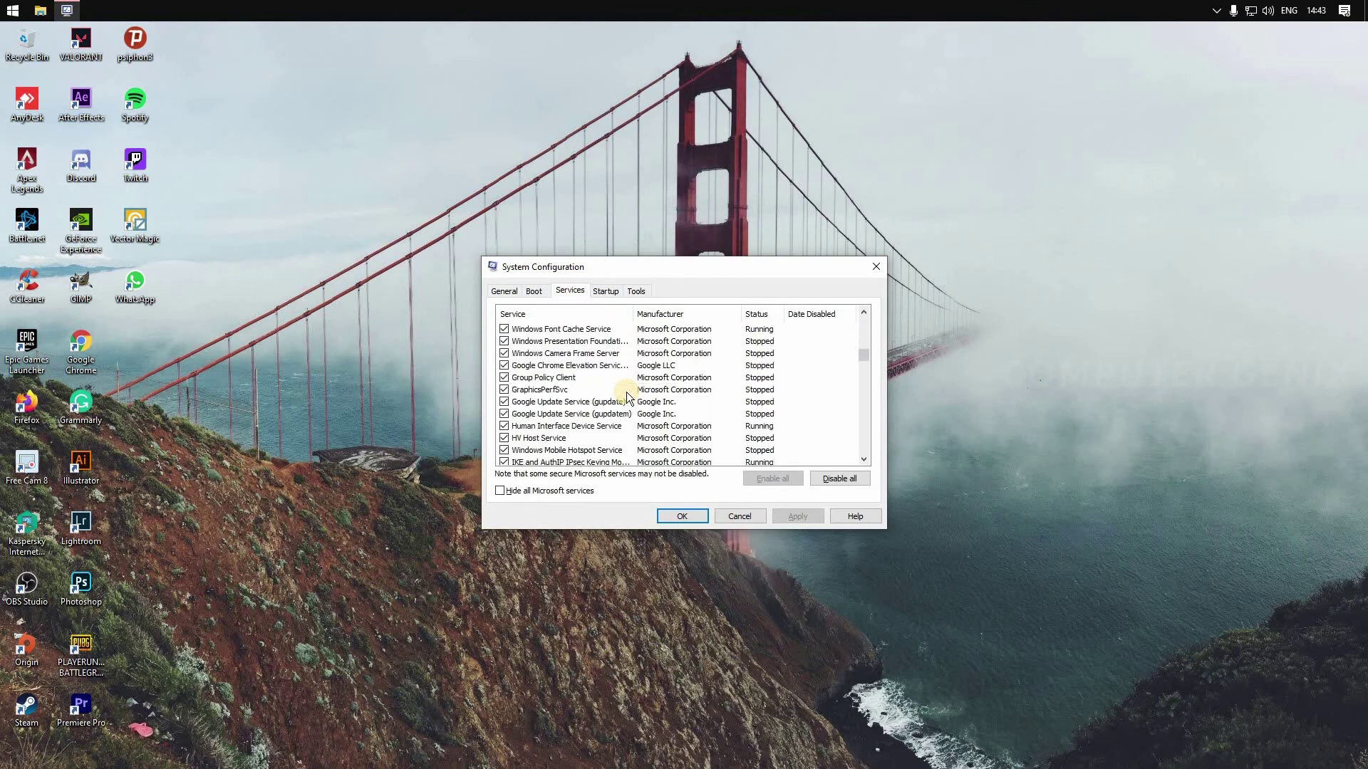
scroll(626, 400, down, 4)
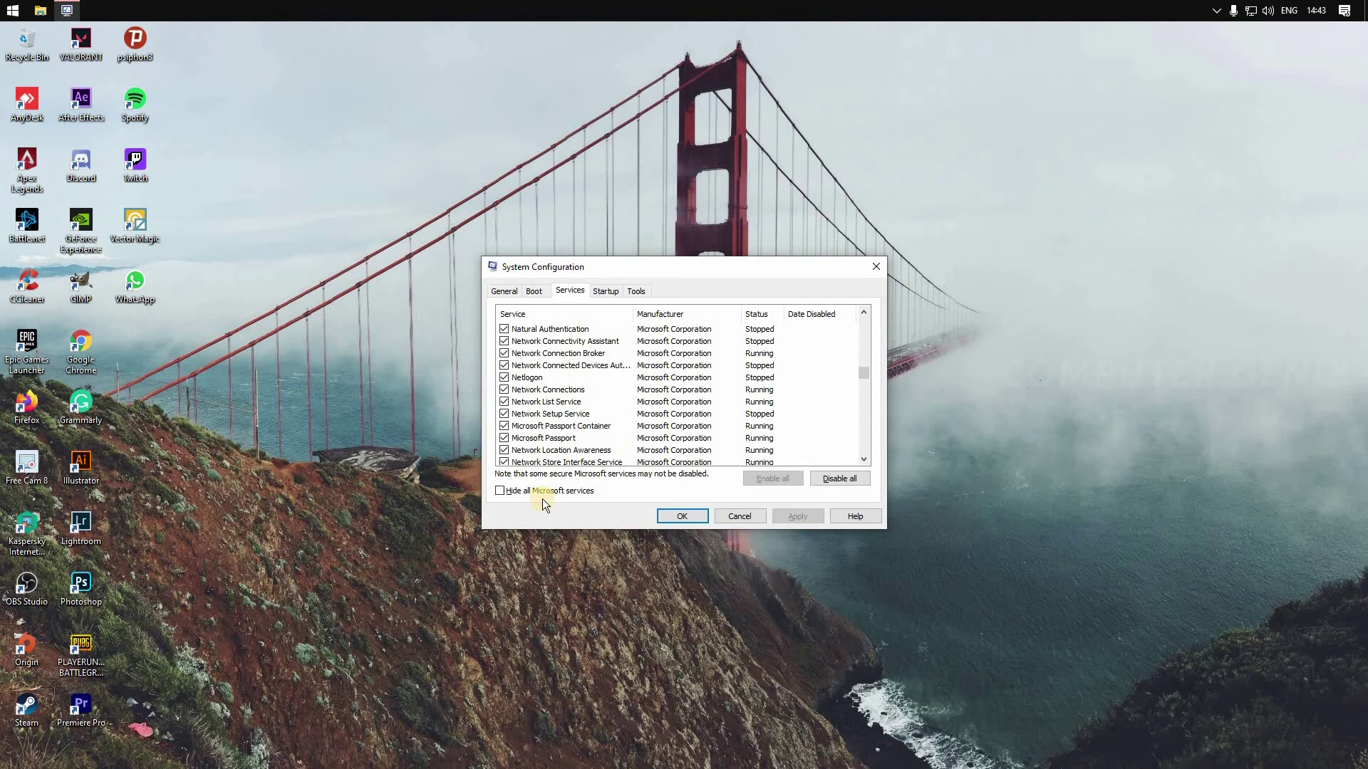
click(499, 491)
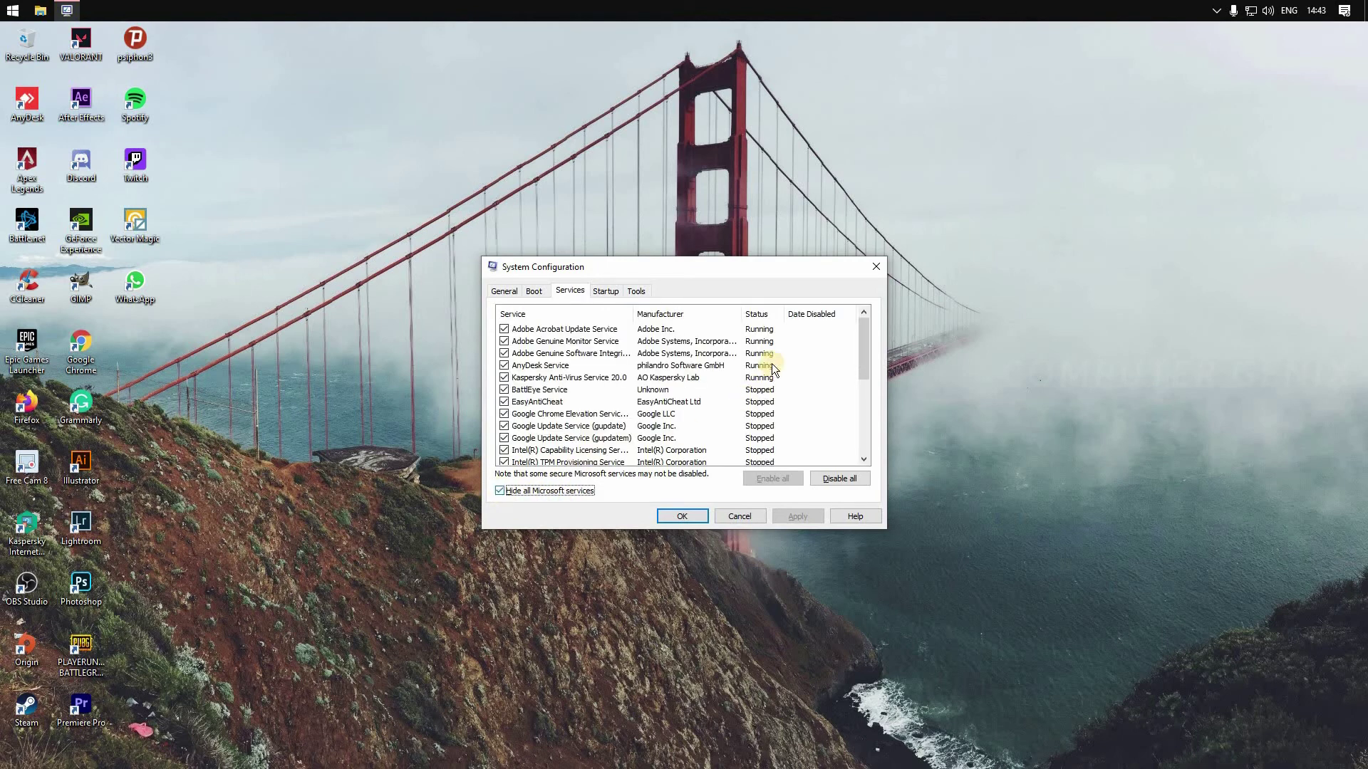
Step: Review the remaining non-Microsoft services, disable all of them and confirm the System Configuration changes
scroll(801, 344, down, 4)
scroll(646, 406, up, 5)
scroll(645, 404, down, 5)
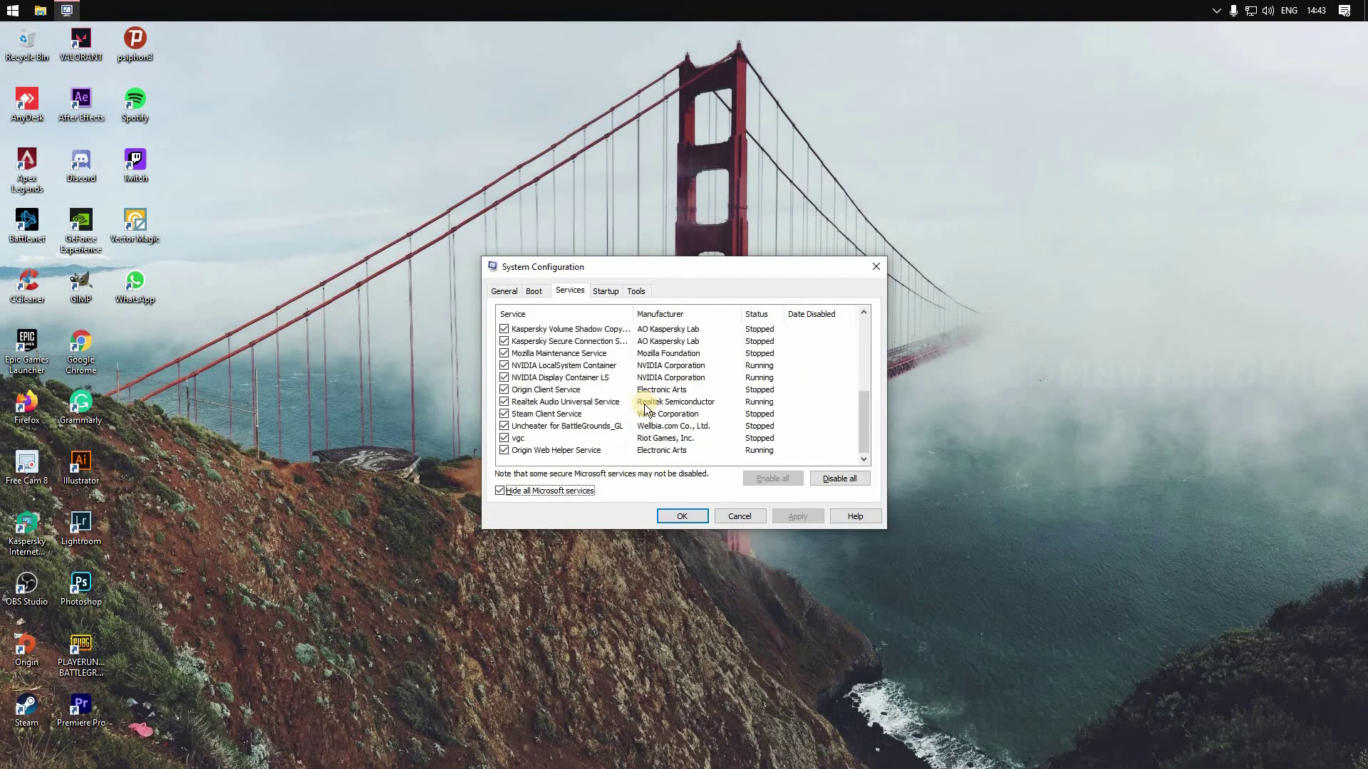
scroll(646, 407, up, 5)
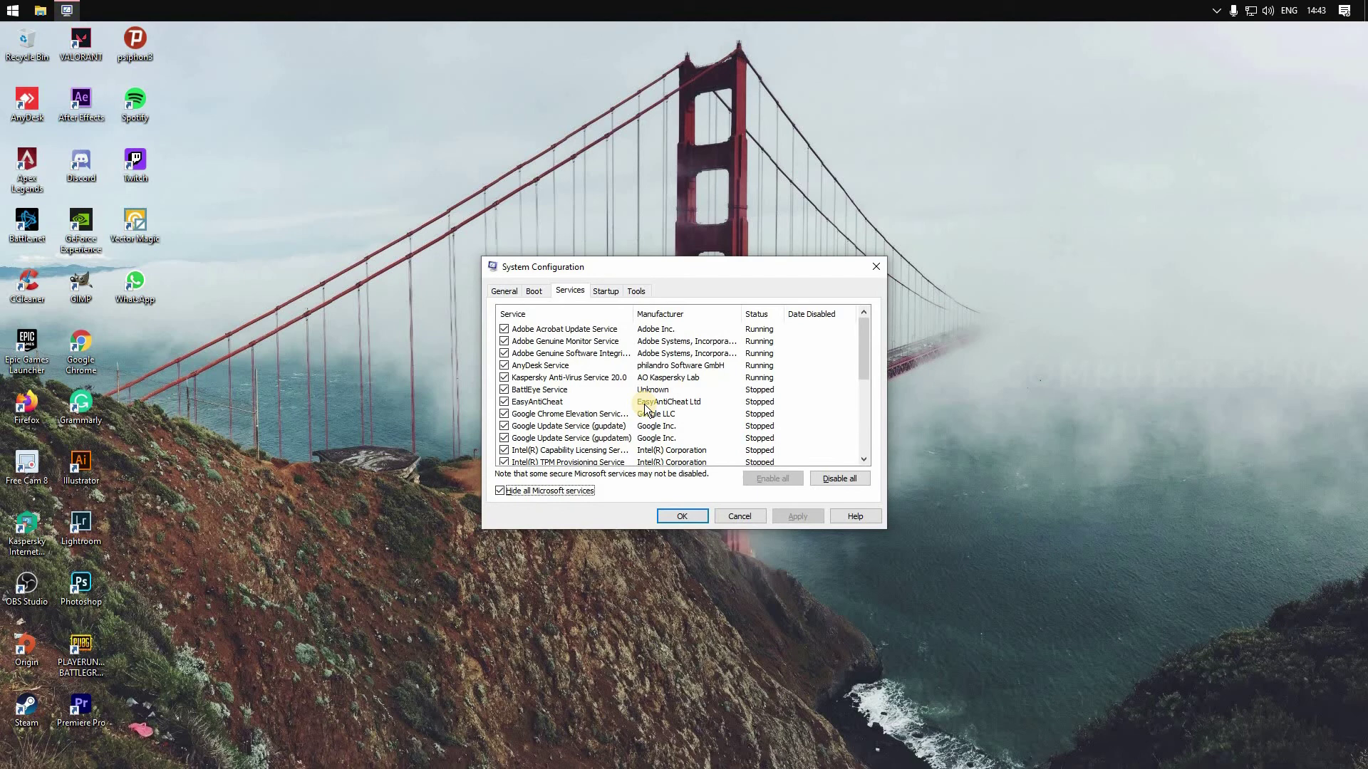
scroll(646, 407, down, 3)
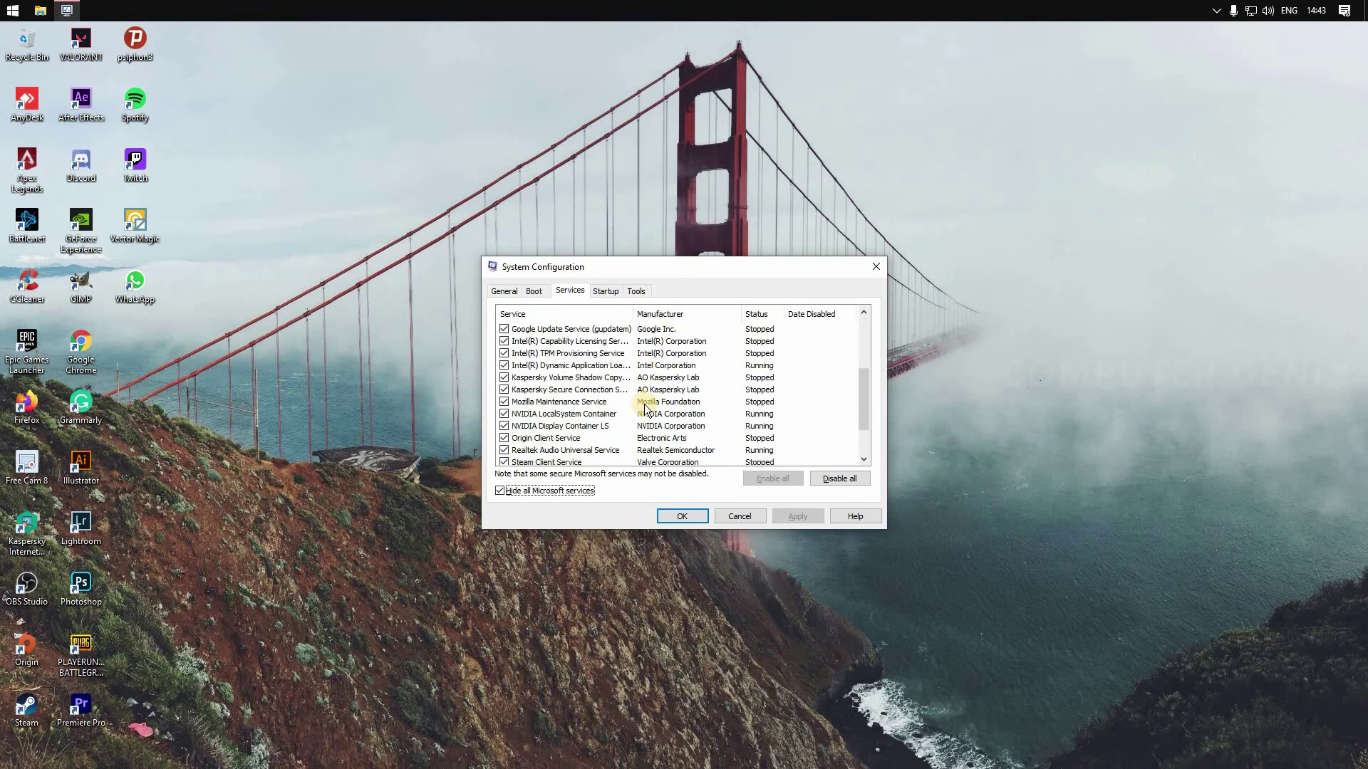
scroll(646, 408, up, 3)
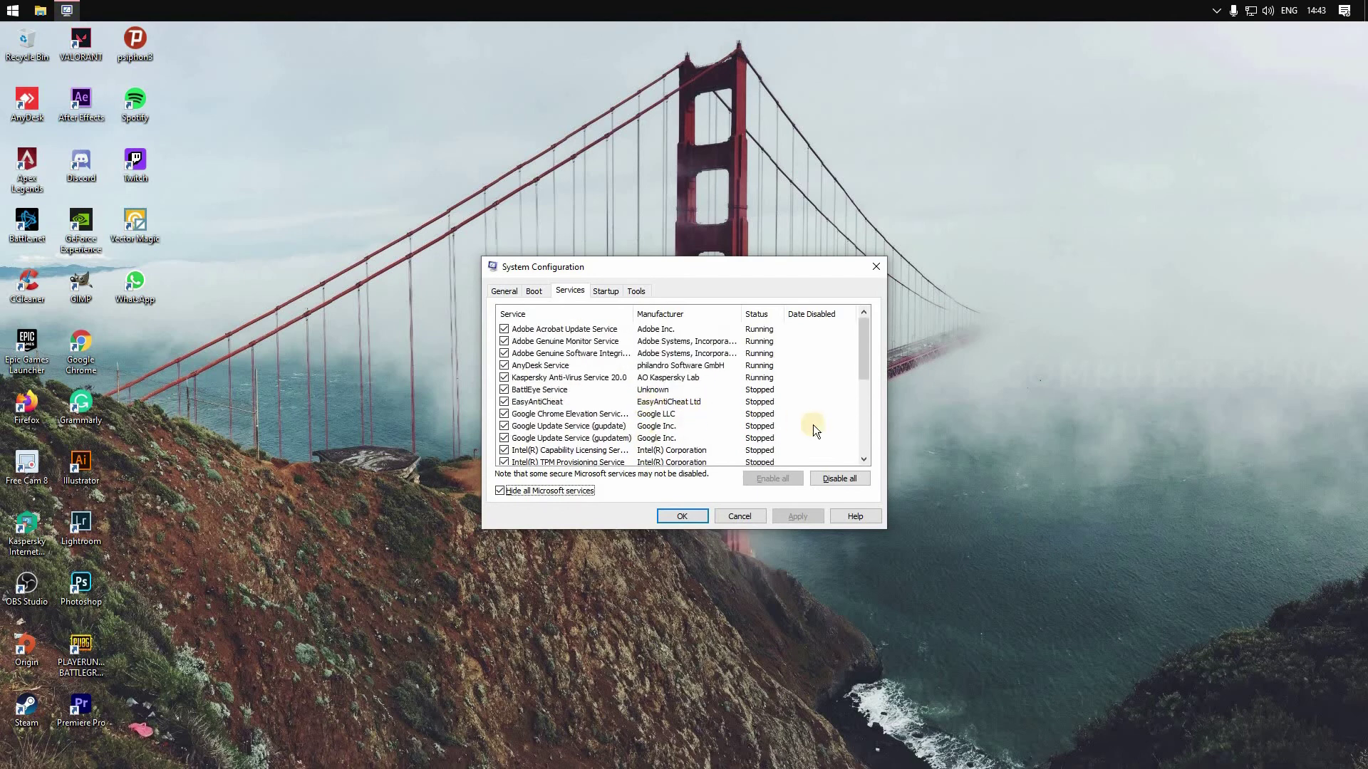
click(838, 476)
click(701, 518)
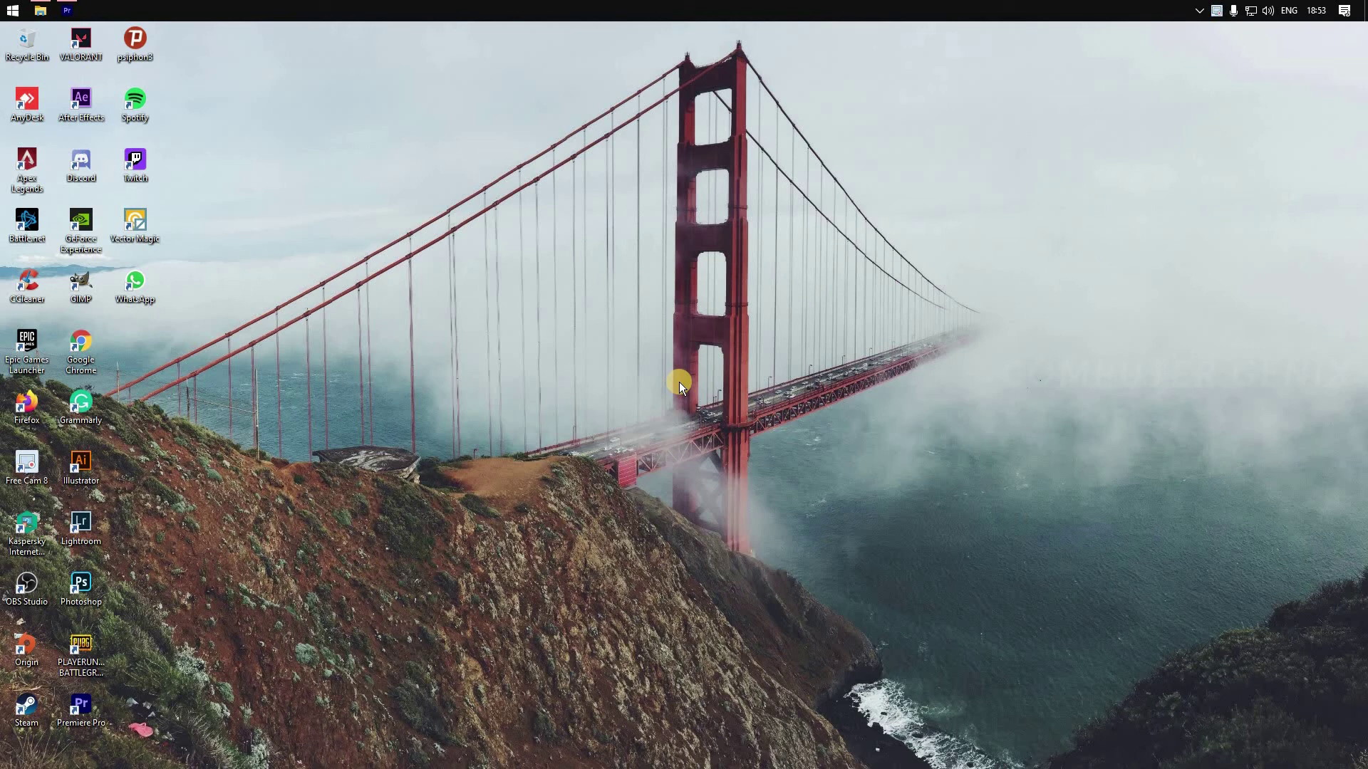
Step: Find This PC, open its properties and go to the advanced system settings
key(super)
text(this)
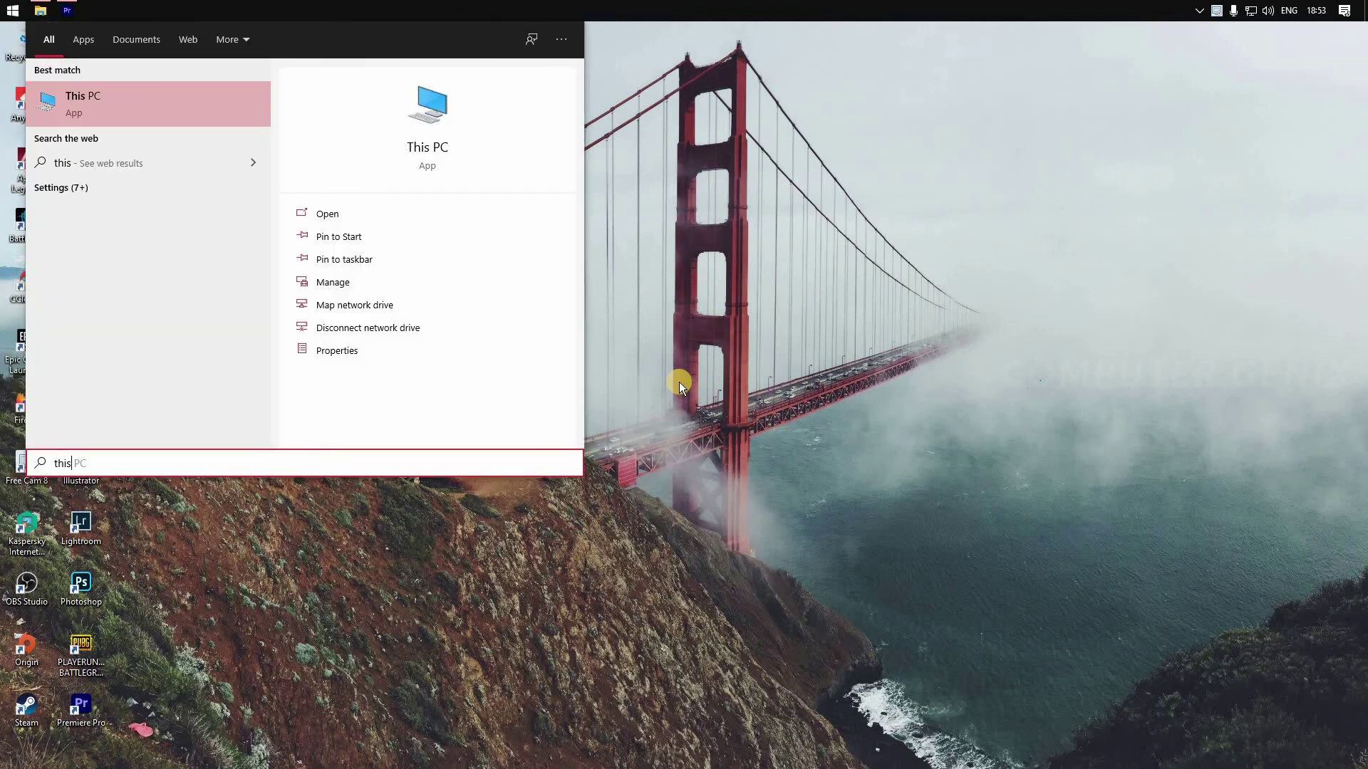
right_click(85, 107)
click(130, 232)
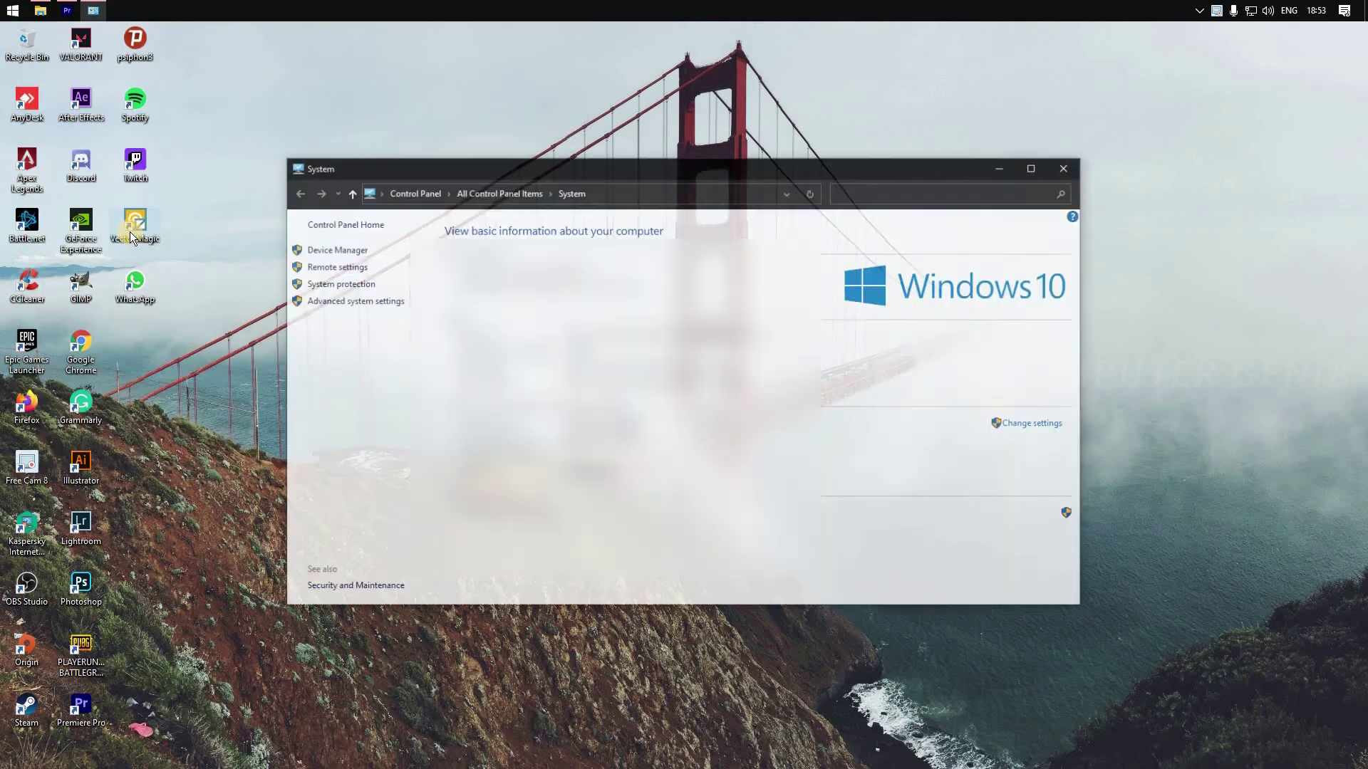
click(342, 298)
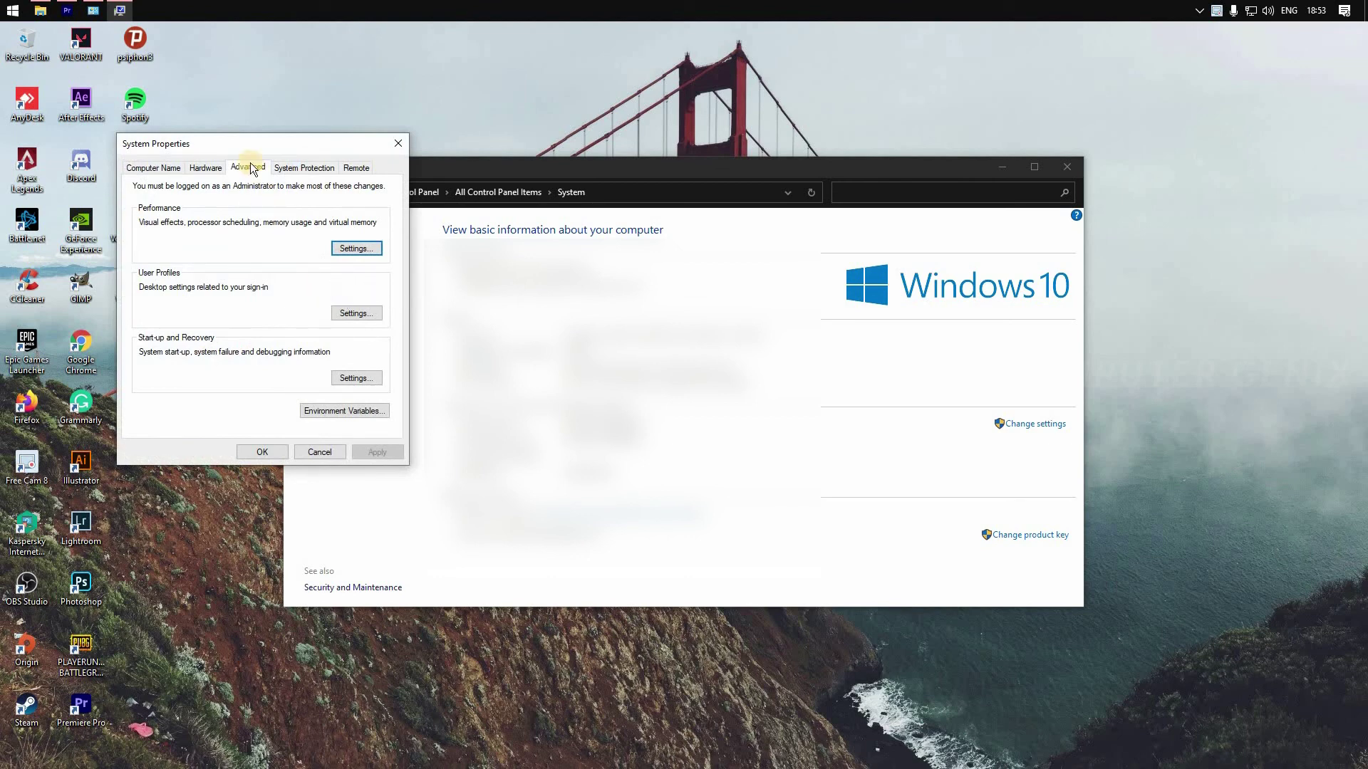
Step: Set the performance visual effects to "Adjust for best performance", confirm, and close the System Properties and System windows
click(342, 249)
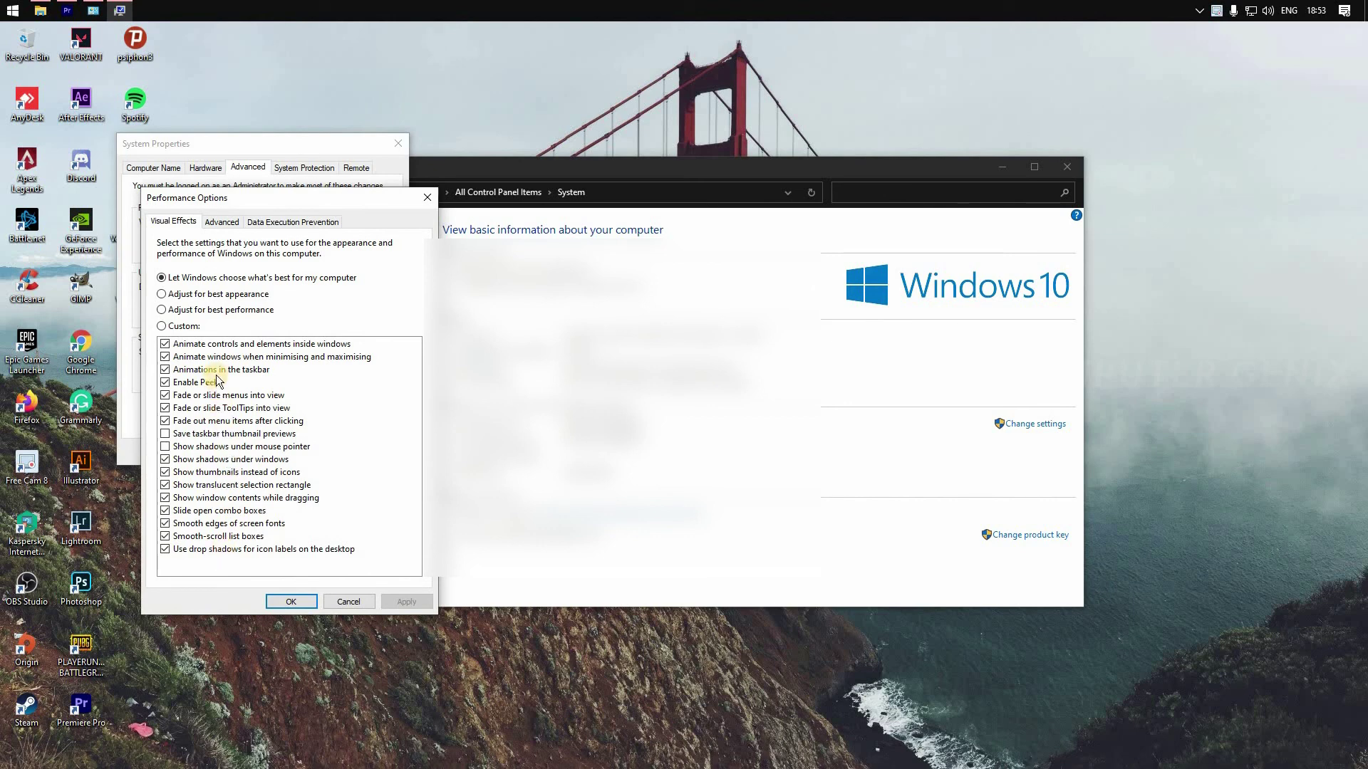
click(213, 309)
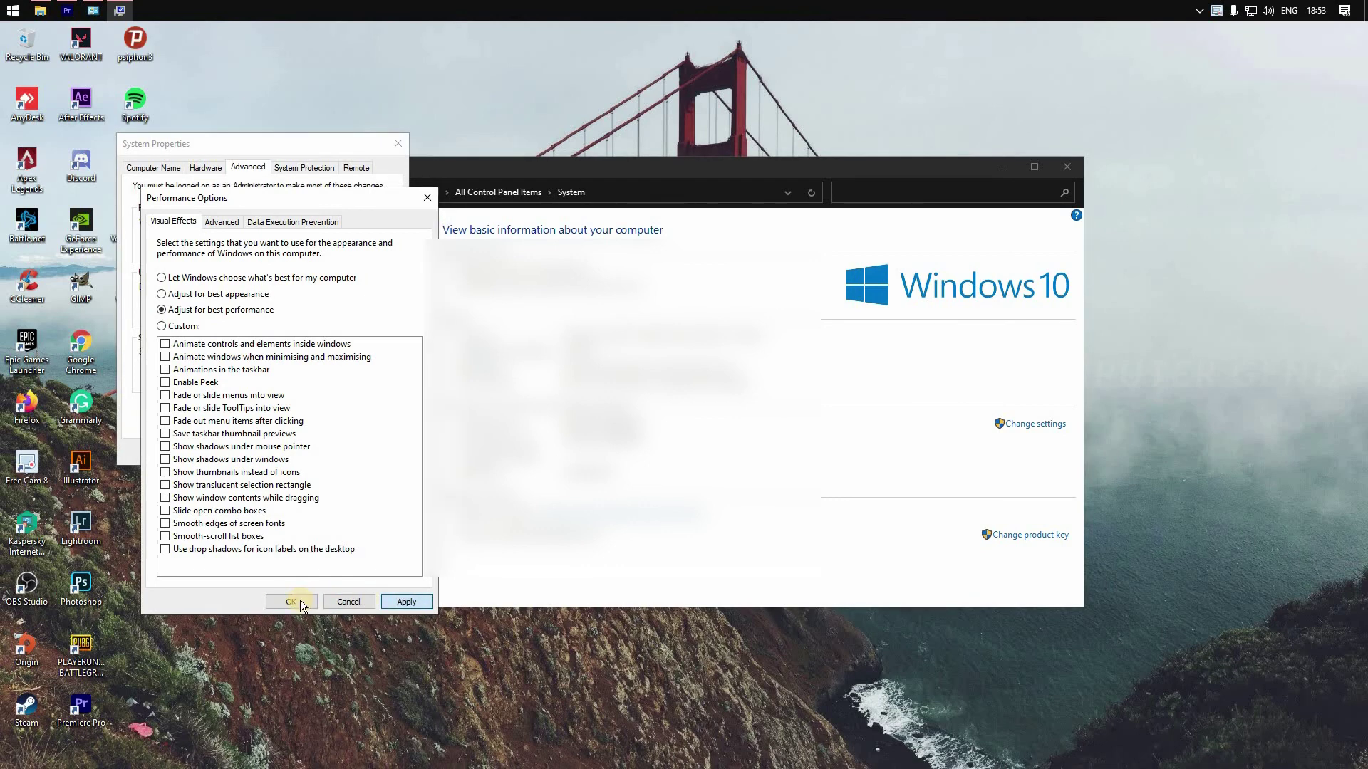
click(300, 600)
click(398, 143)
click(1072, 166)
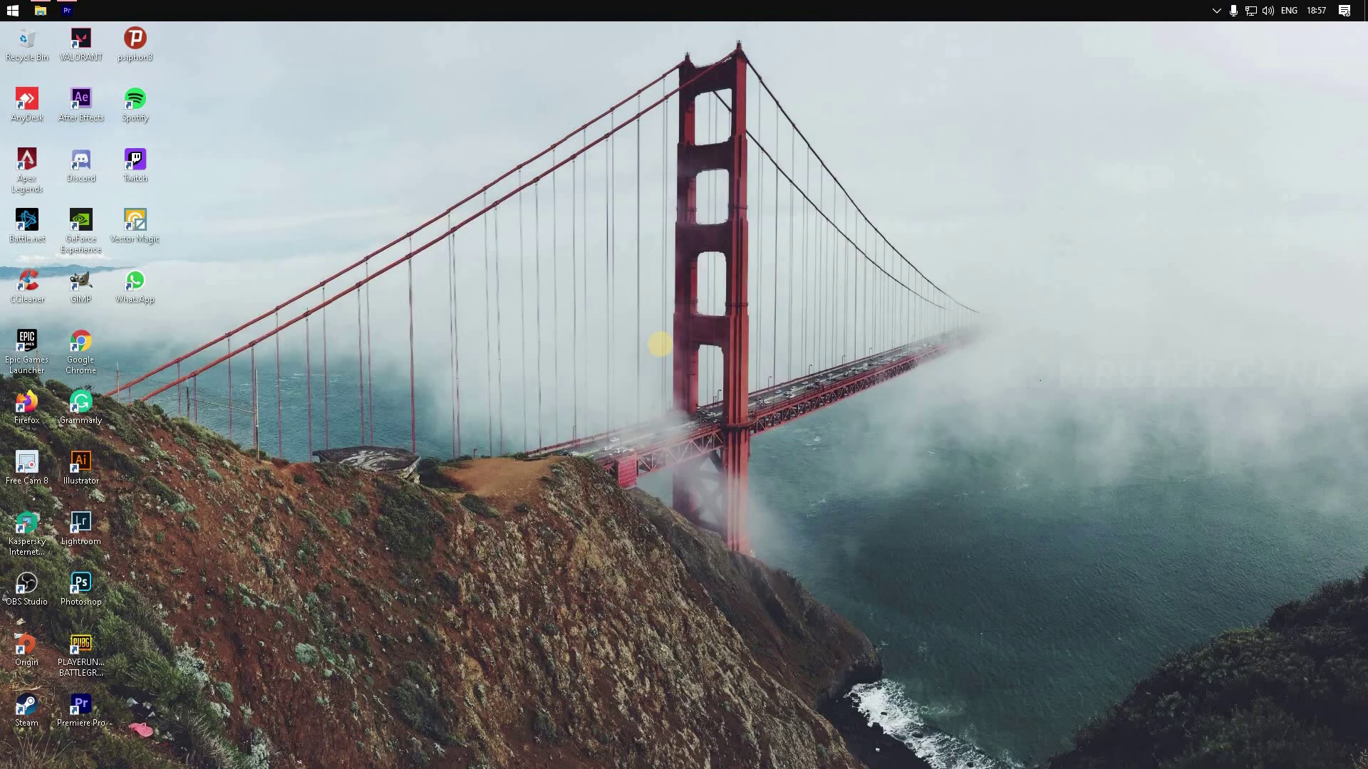